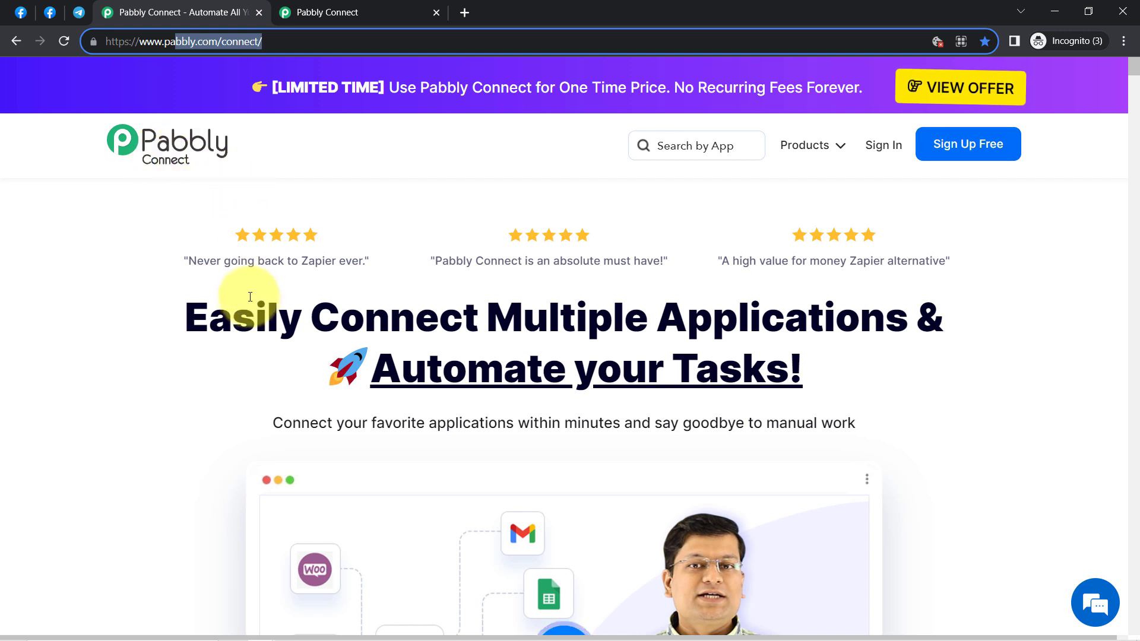
Step: Switch to the connect.pabbly.com dashboard tab, which shows 130000 tasks and an empty Home folder
left_click_drag(233, 317, 848, 385)
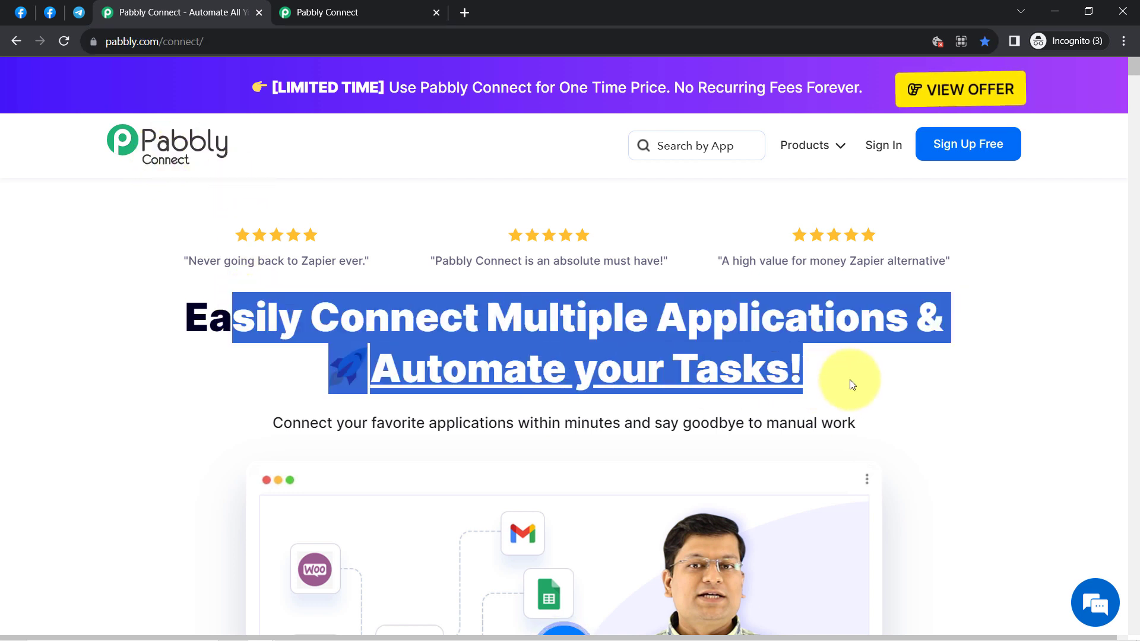
left_click(419, 7)
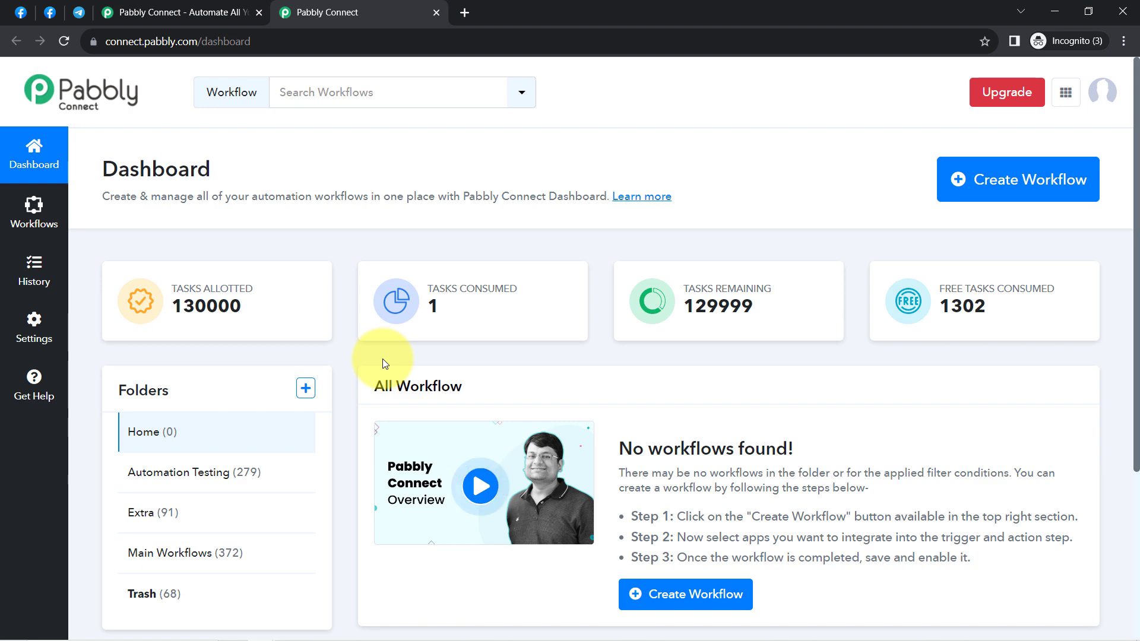
left_click(176, 1)
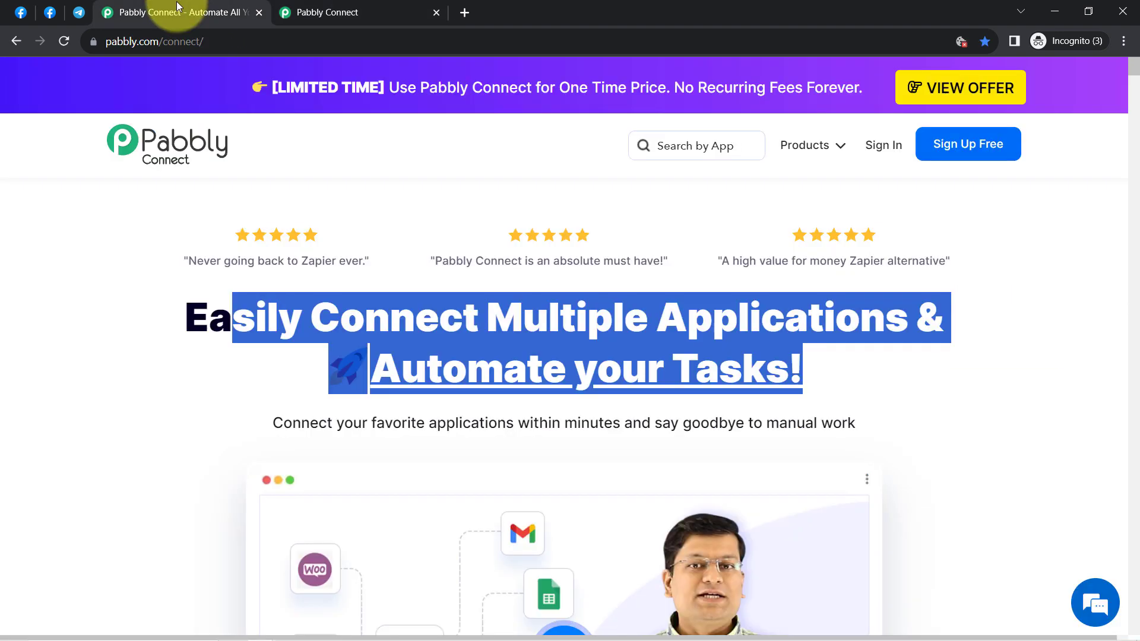
left_click(543, 316)
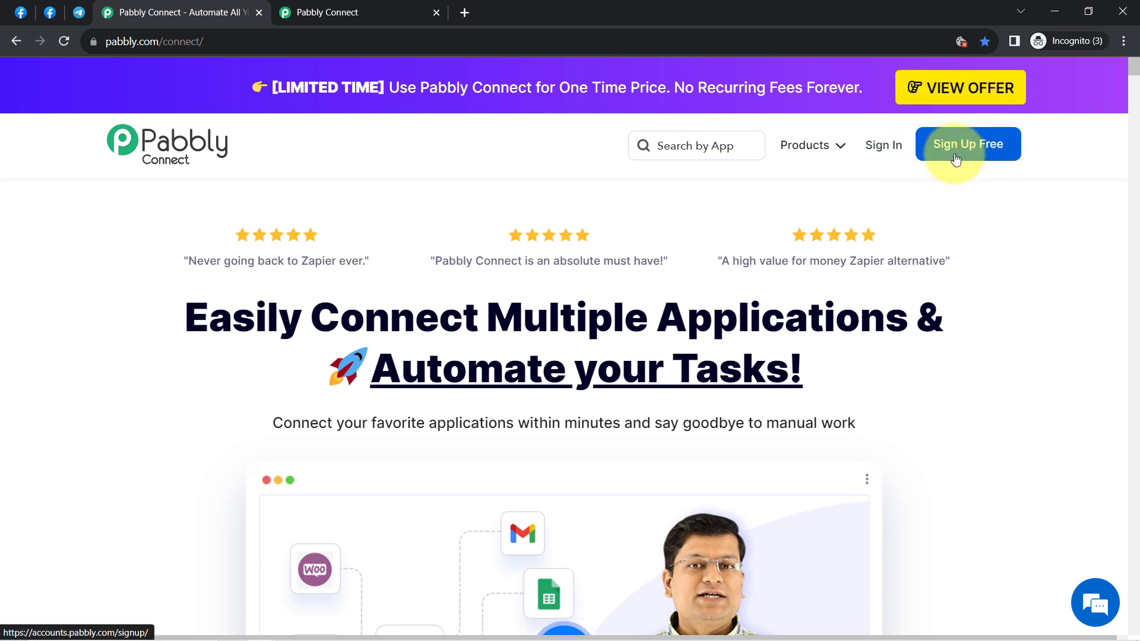
left_click(346, 8)
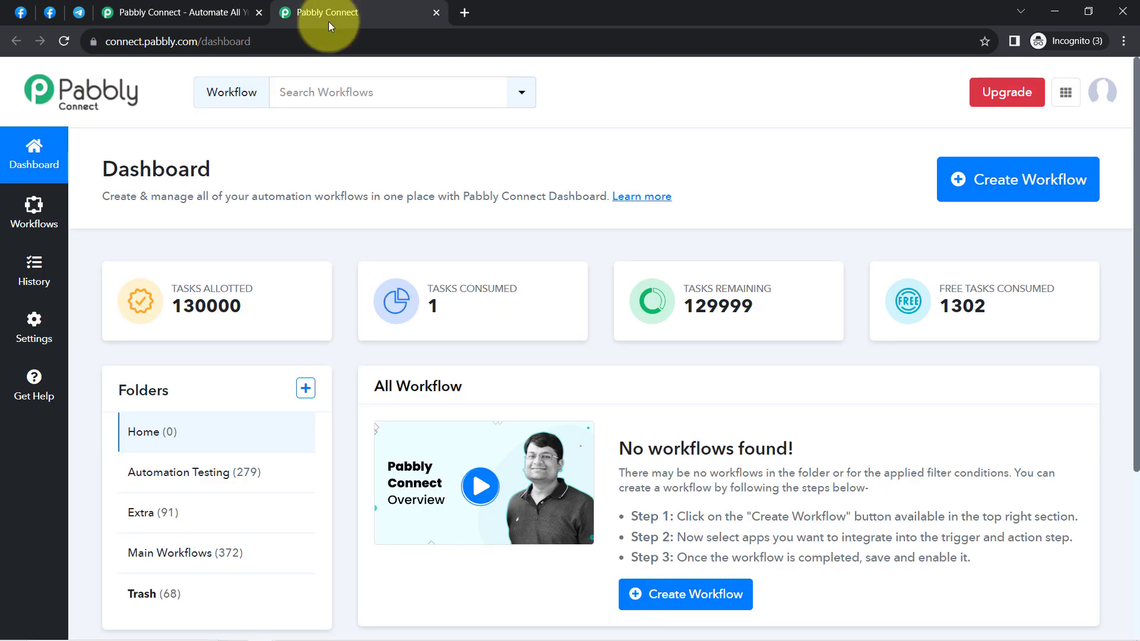
left_click_drag(128, 168, 203, 174)
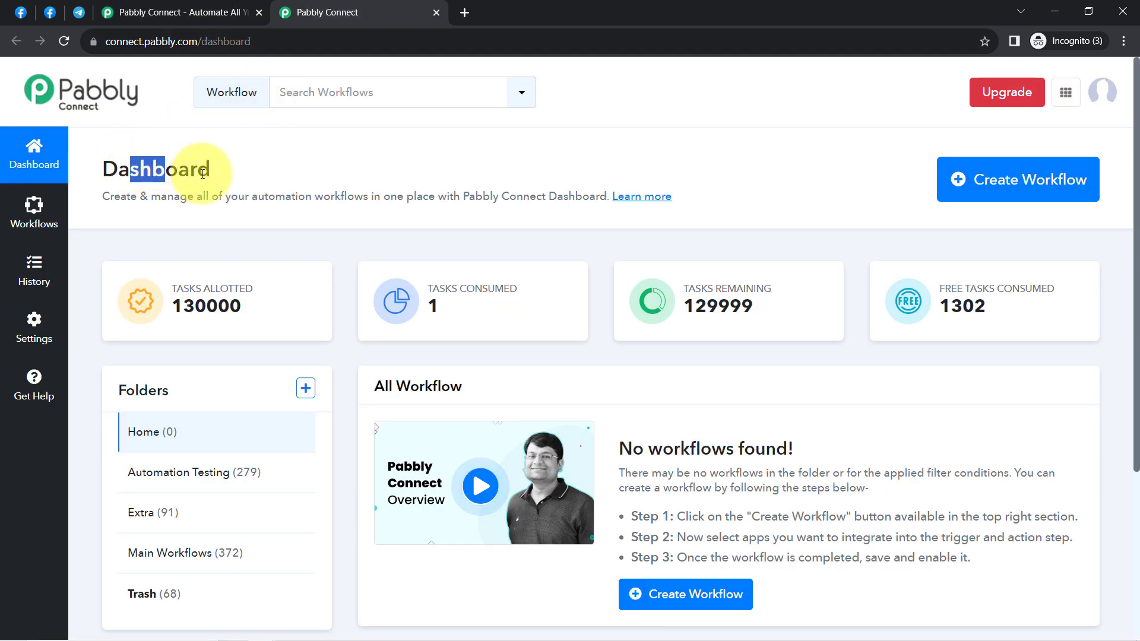
Step: Create a new workflow that keeps the name 'Send Facebook Leads to Telegram Automatically'
left_click(977, 172)
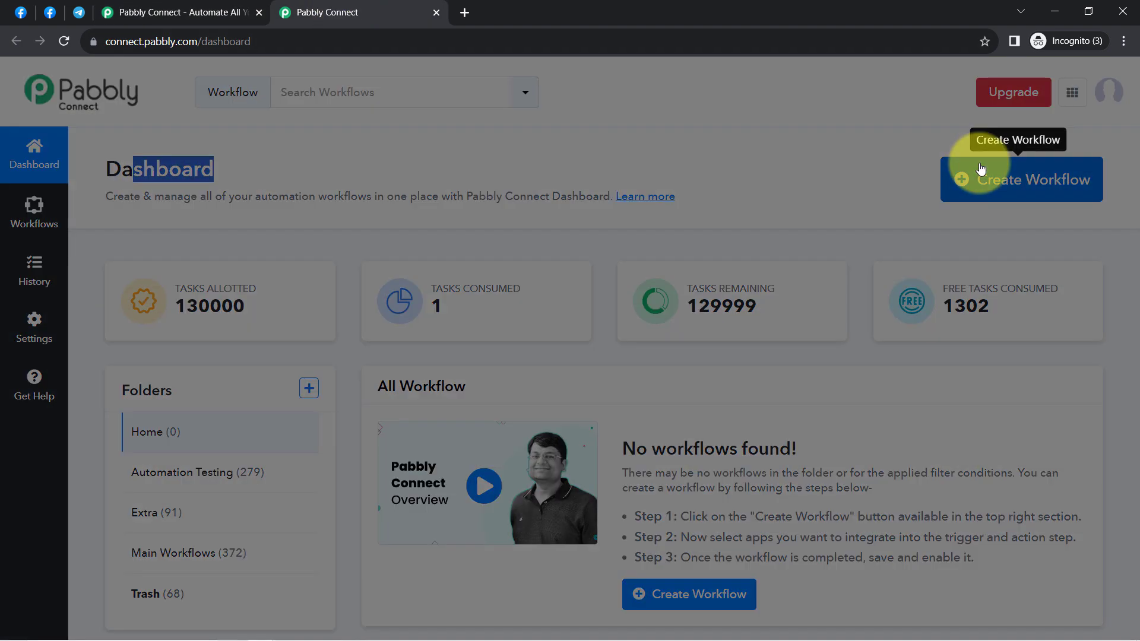
left_click(547, 358)
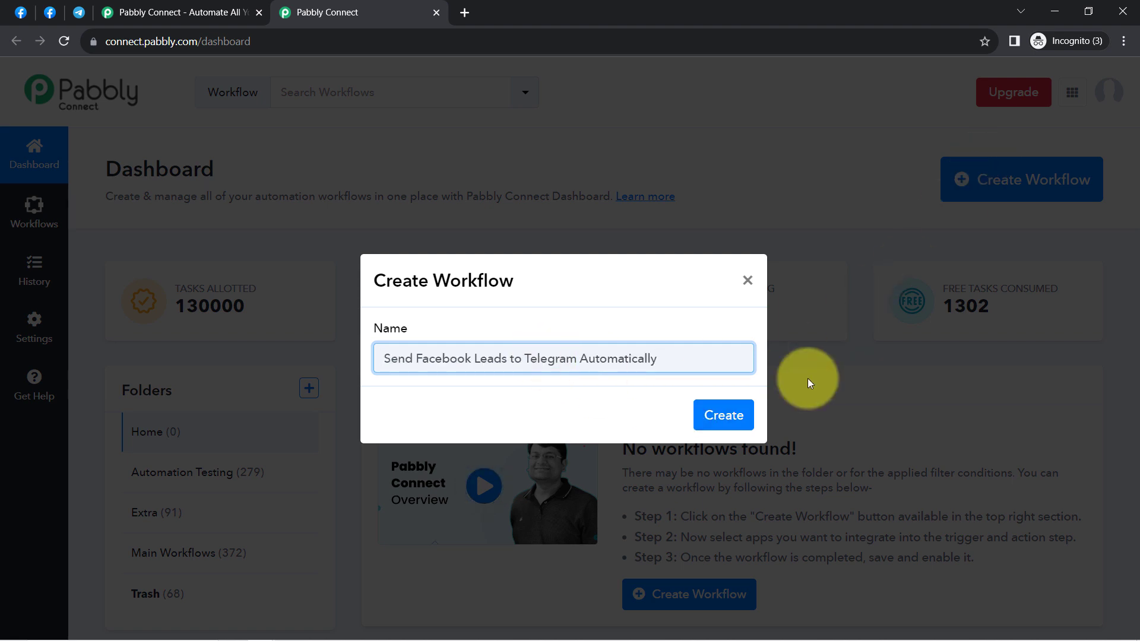
left_click(737, 417)
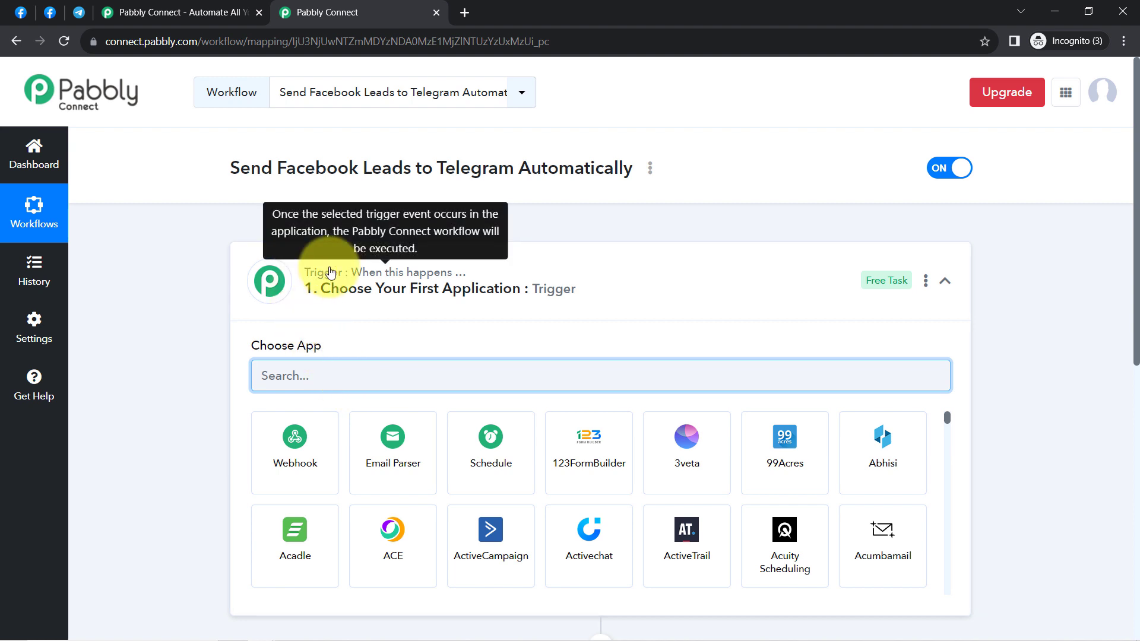
Step: Search 'ad' in the trigger's app choices and pick Facebook Lead Ads
left_click(306, 285)
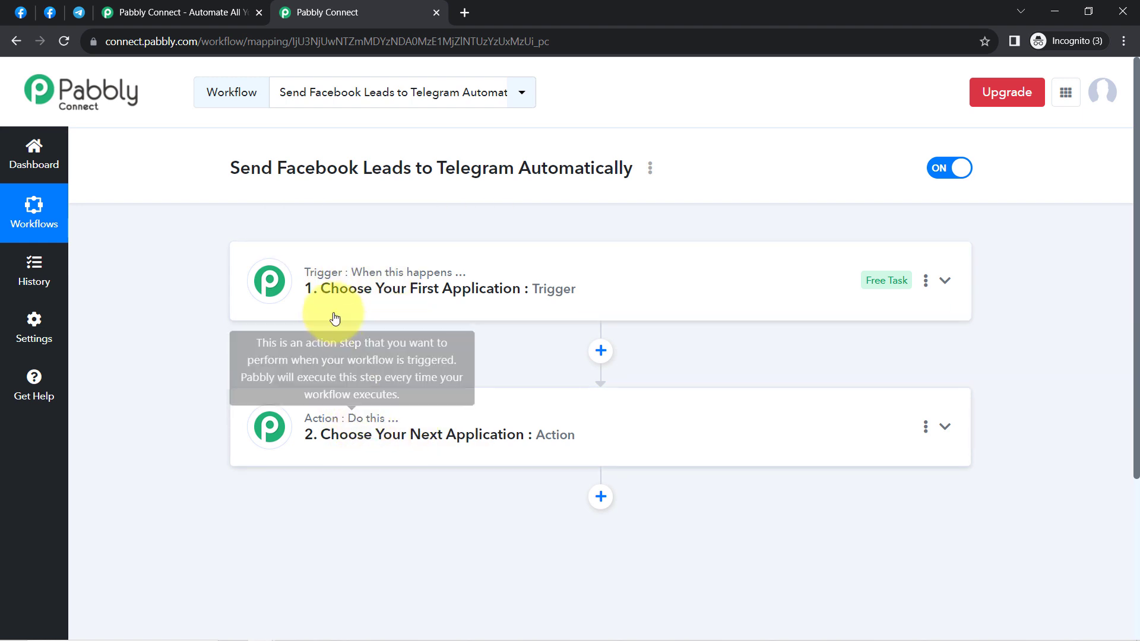
mouse_move(318, 282)
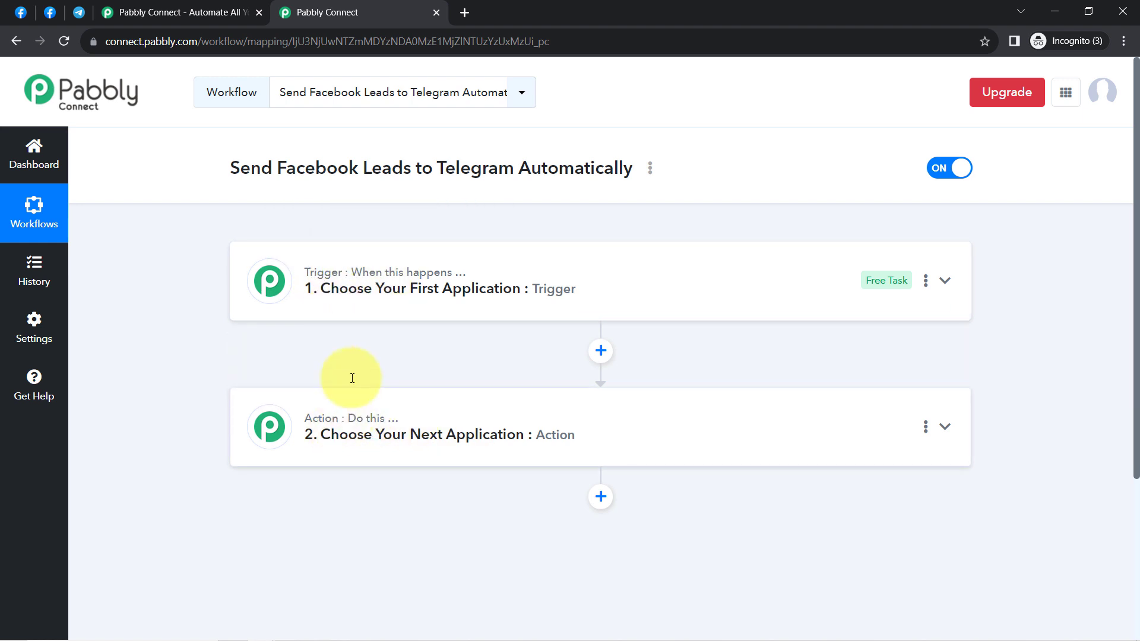
left_click(361, 285)
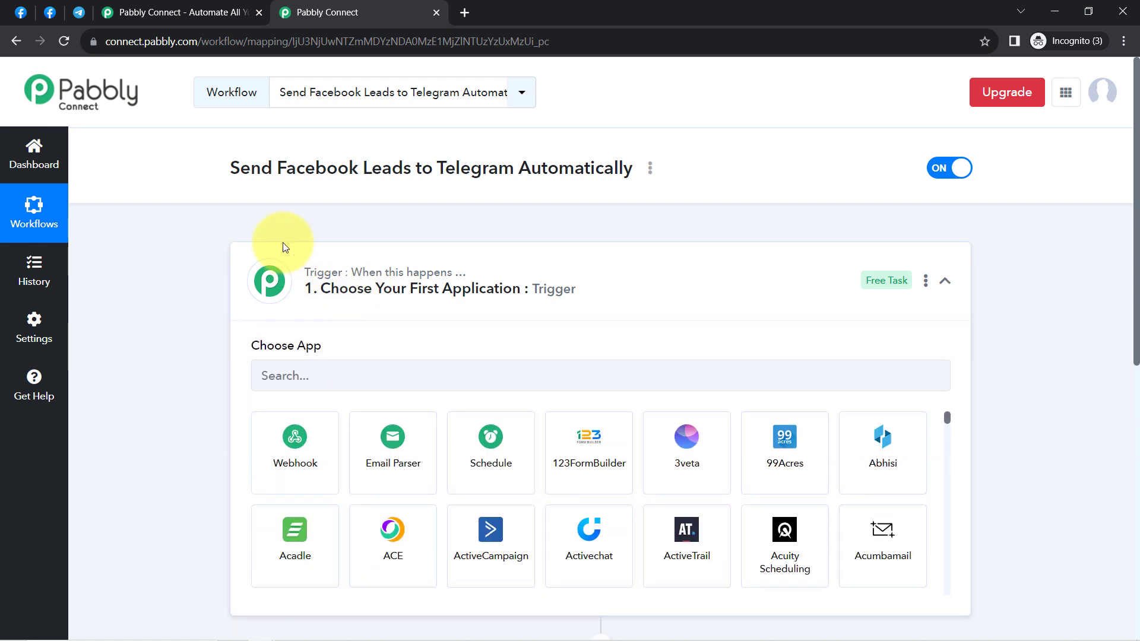
left_click_drag(231, 168, 499, 169)
left_click(337, 375)
type("a")
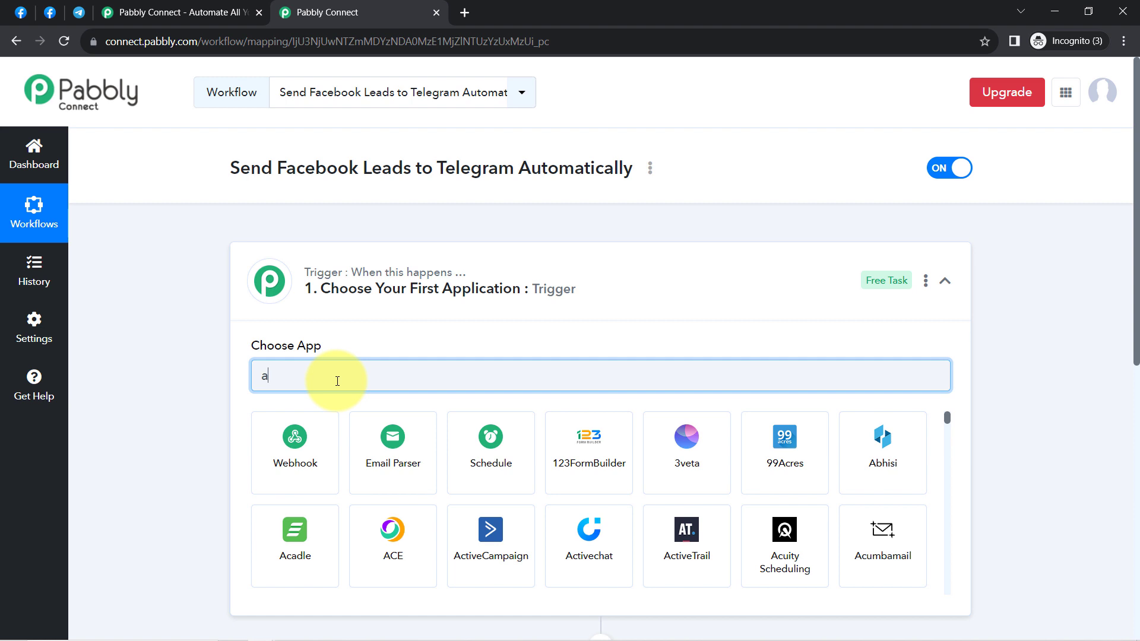
type("d")
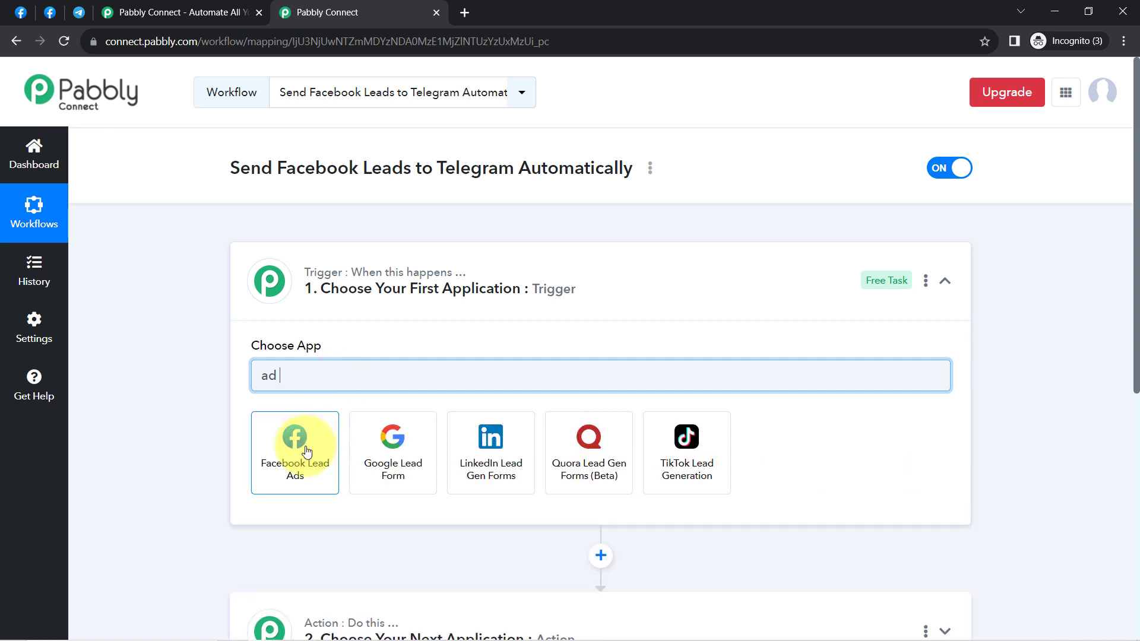
left_click(304, 450)
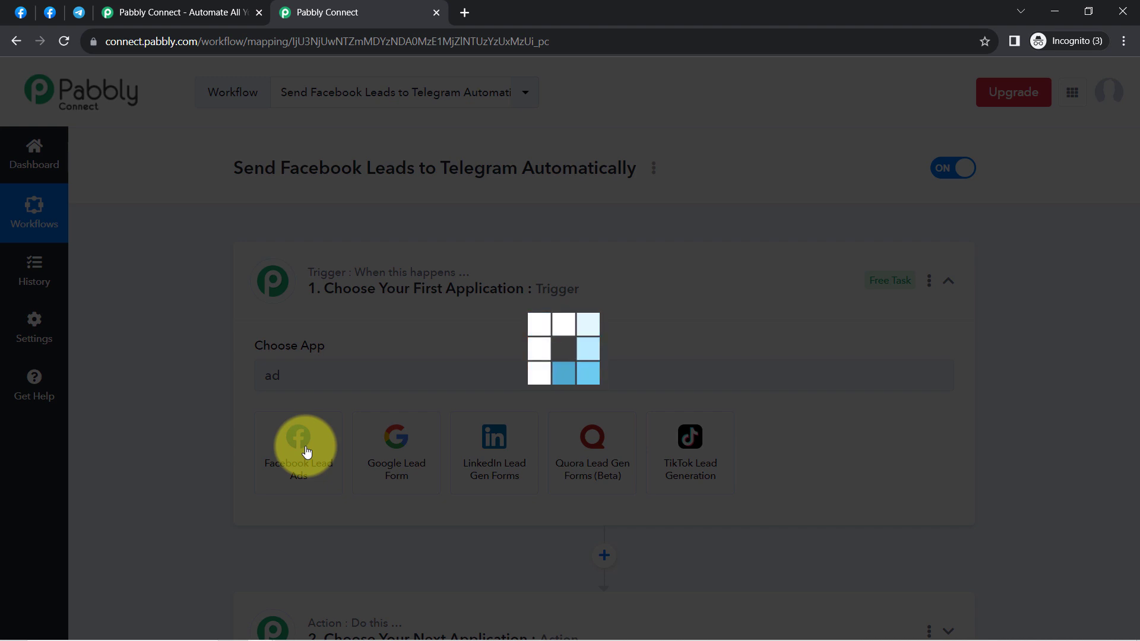
Step: Search 'teleg' in step 2's app choices and select Telegram Bot as the action app
scroll(285, 421, "down", 4)
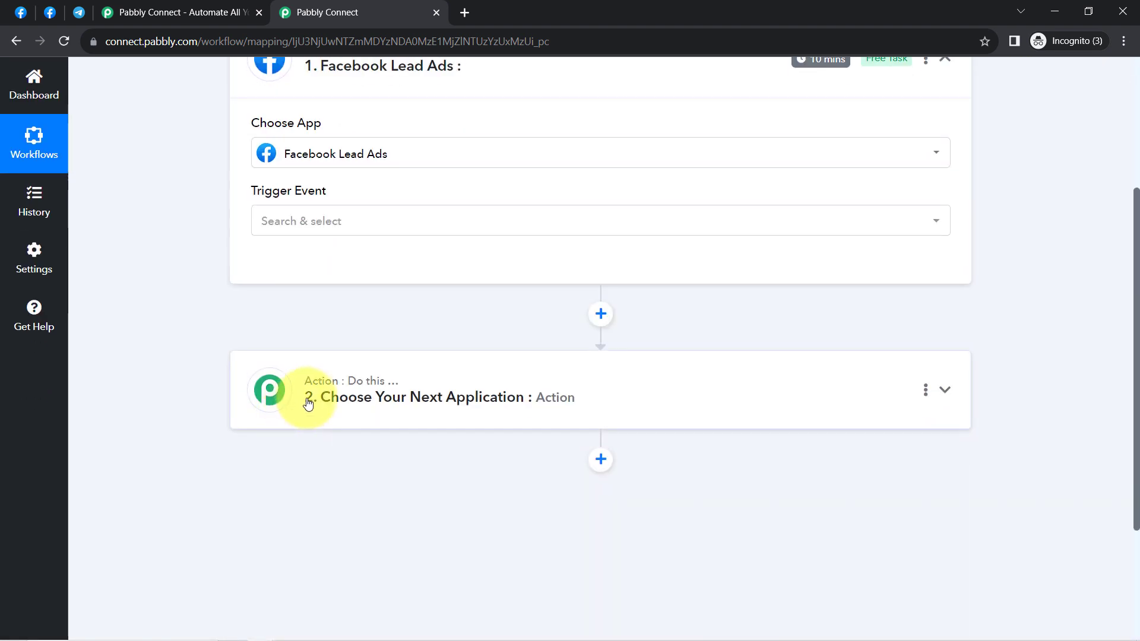
left_click(308, 405)
left_click(285, 491)
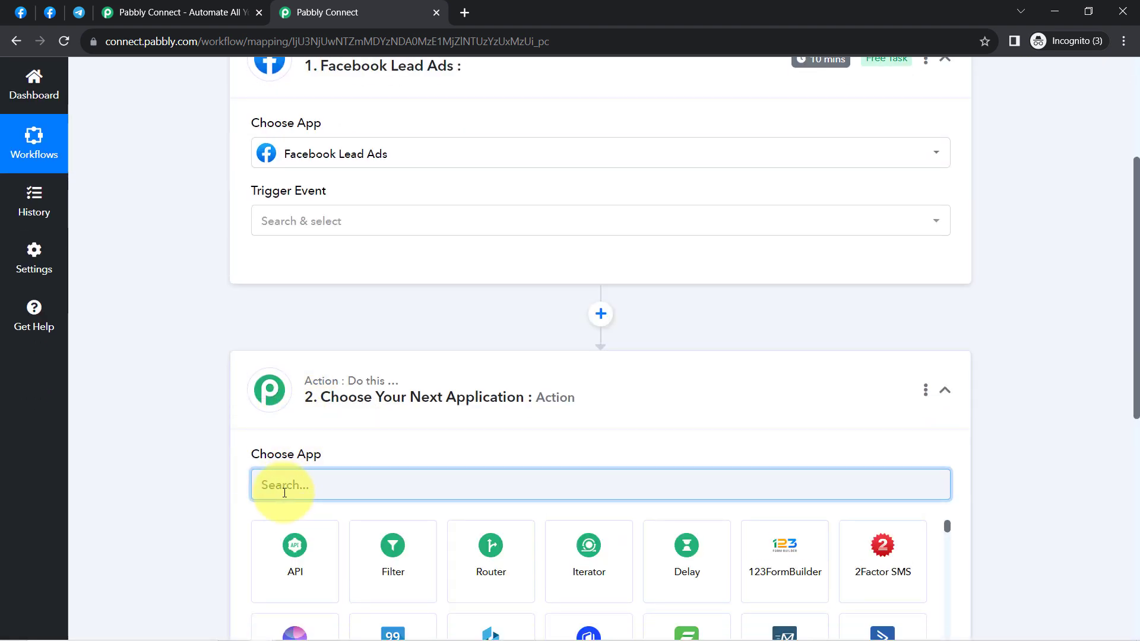
type("teleg")
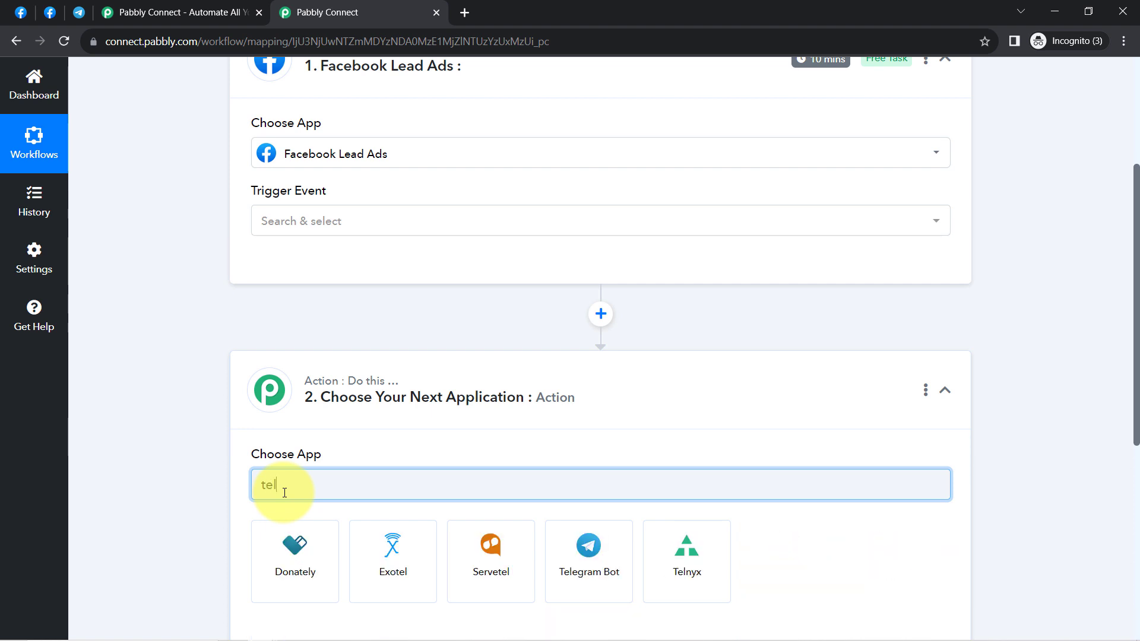
left_click(300, 555)
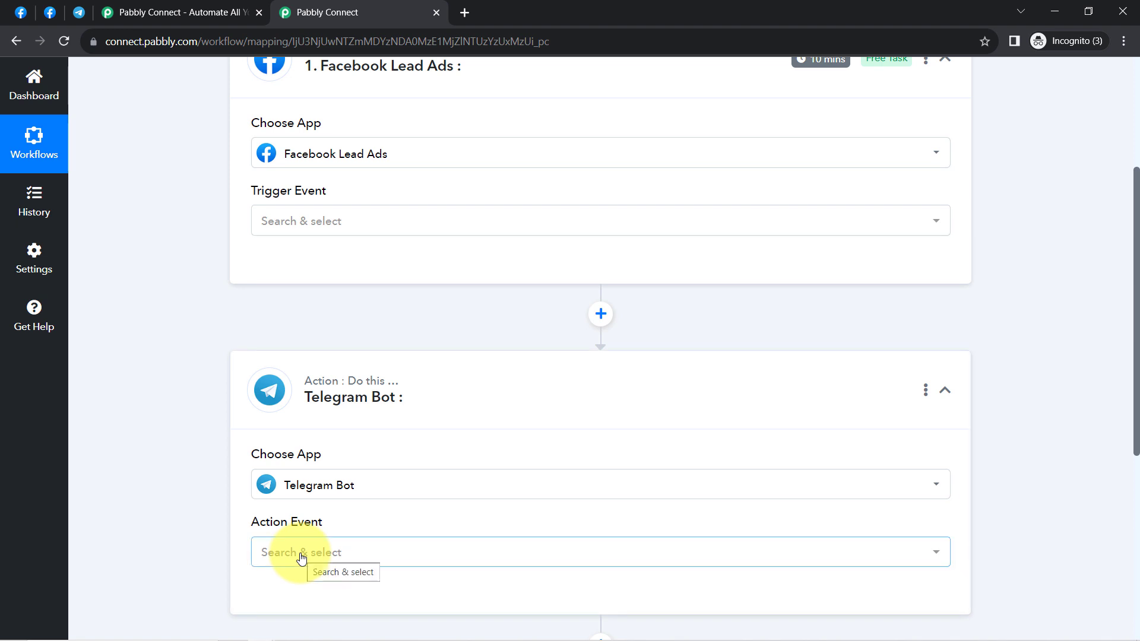
scroll(291, 443, "up", 4)
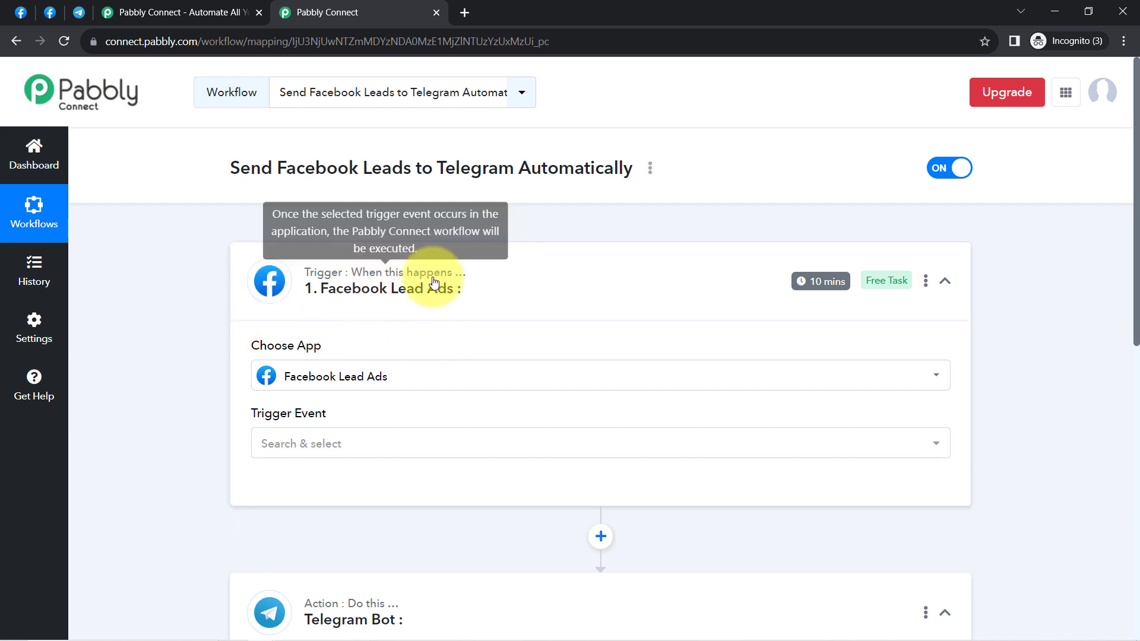
Step: Set the trigger event to New Lead (Instant) and start connecting a Facebook account
left_click(293, 452)
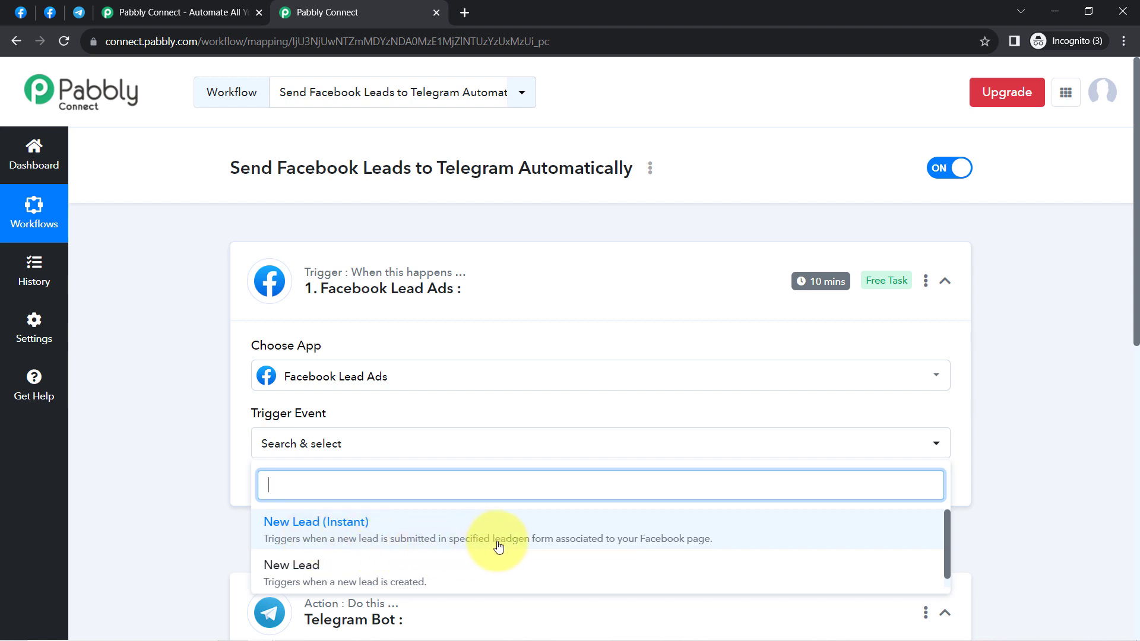
left_click(571, 537)
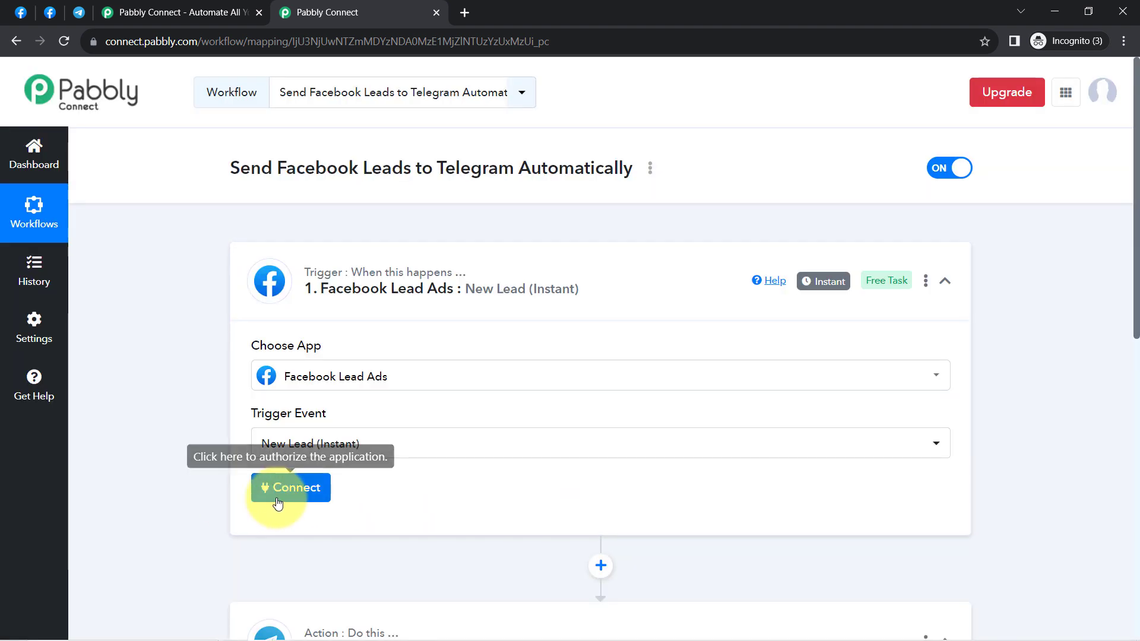
left_click(273, 493)
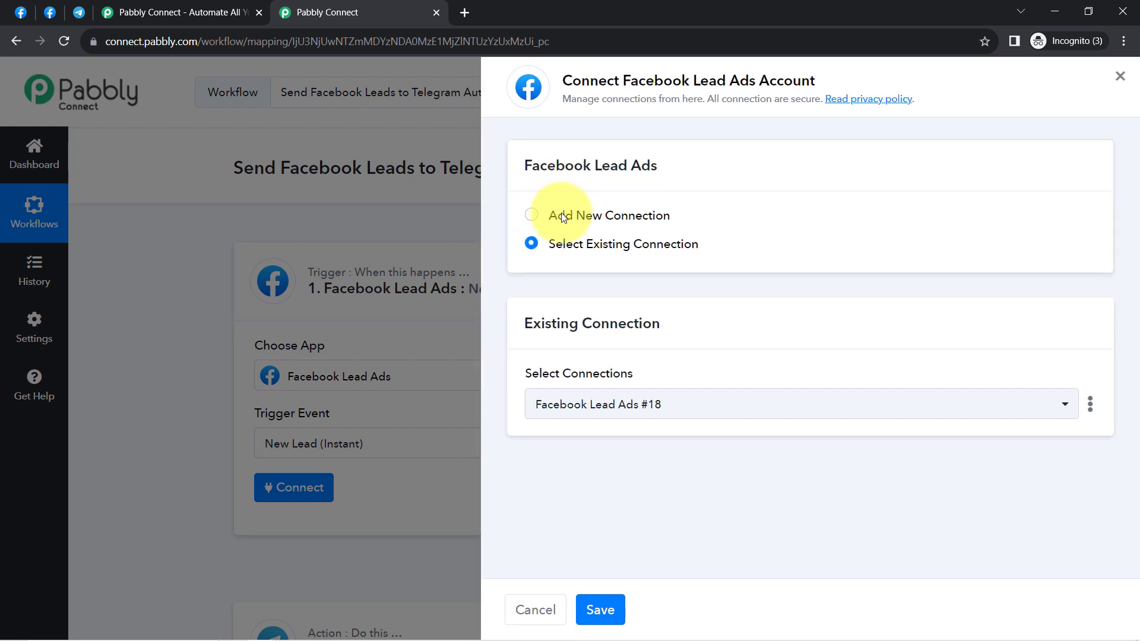
Step: Add a new Facebook Lead Ads connection and authorize the account
left_click(563, 216)
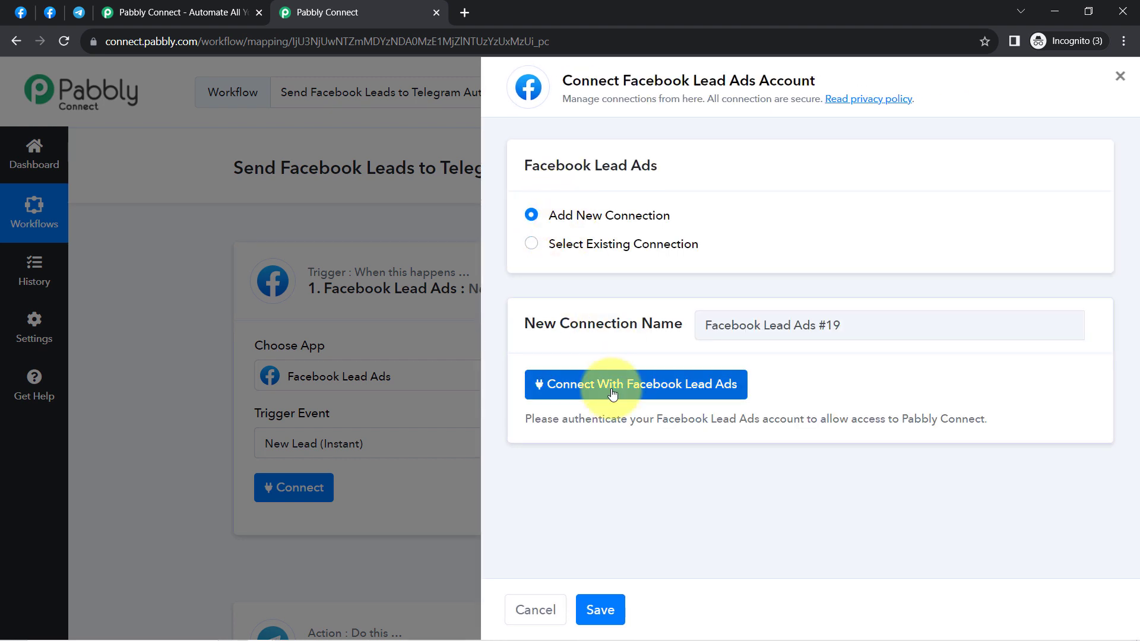
left_click(611, 390)
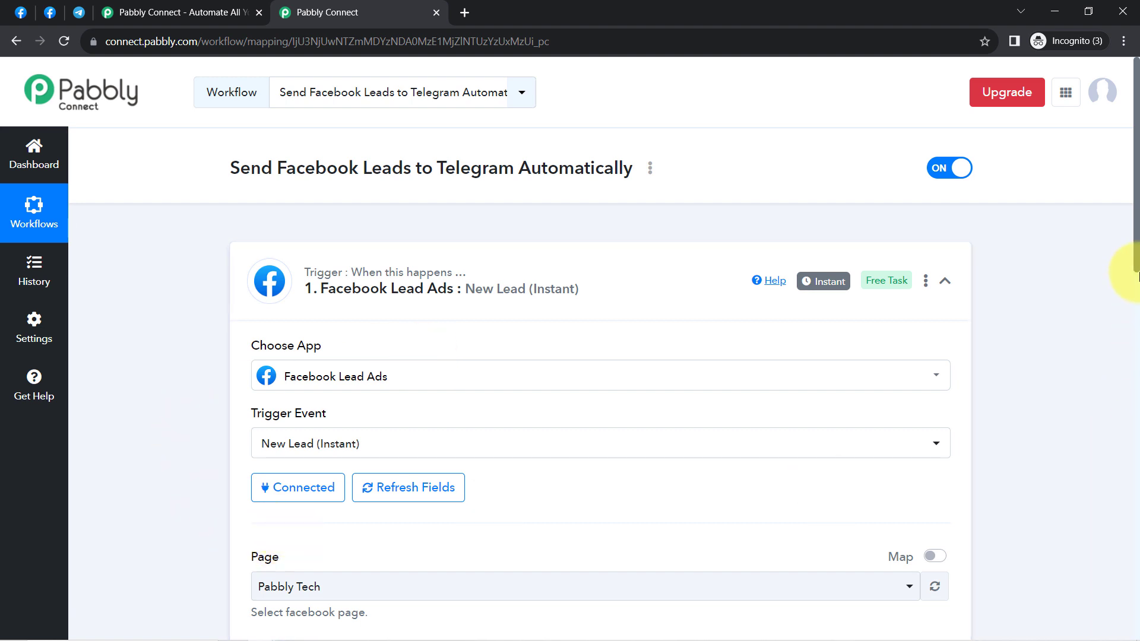
Step: Check the Facebook Pages list in the browser, then return to the workflow
left_click_drag(1137, 240, 1128, 364)
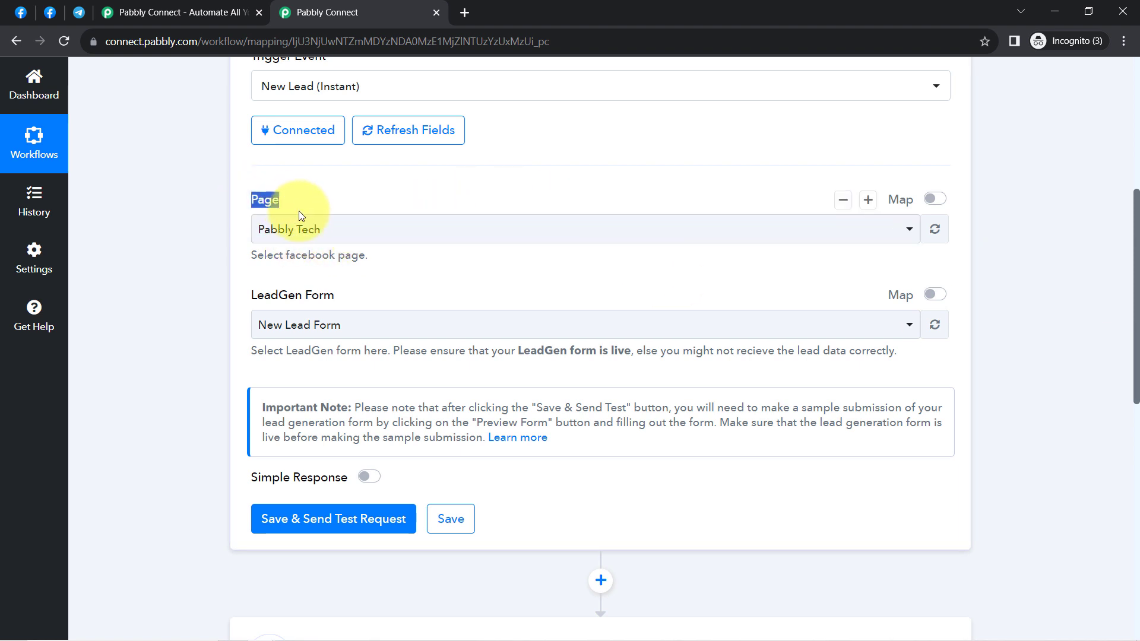
left_click(300, 227)
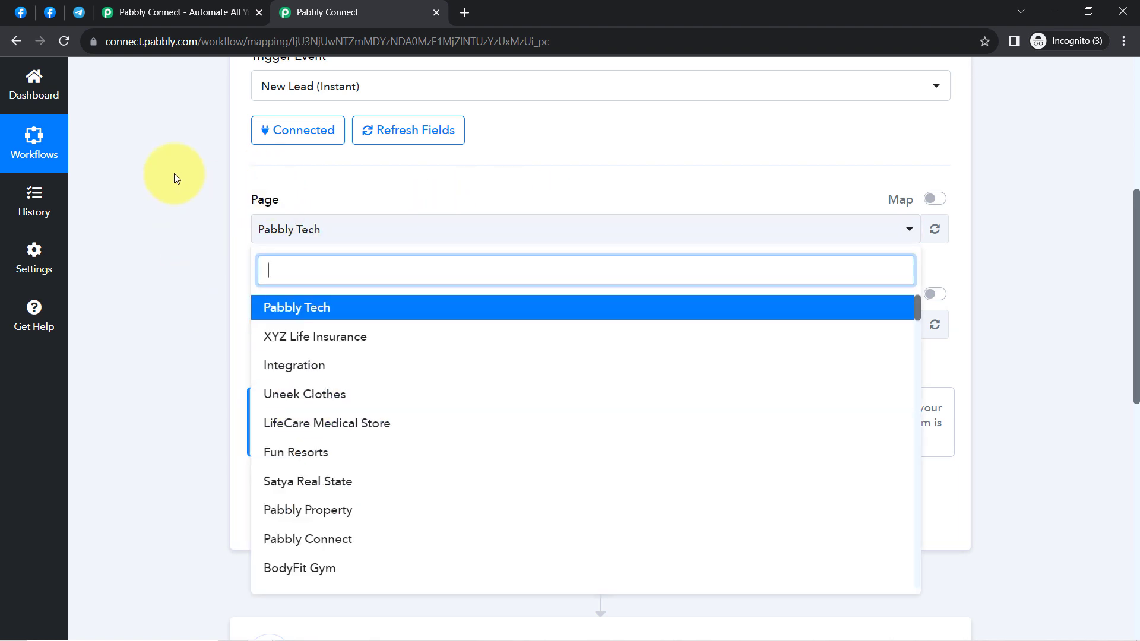
left_click(174, 178)
left_click(21, 11)
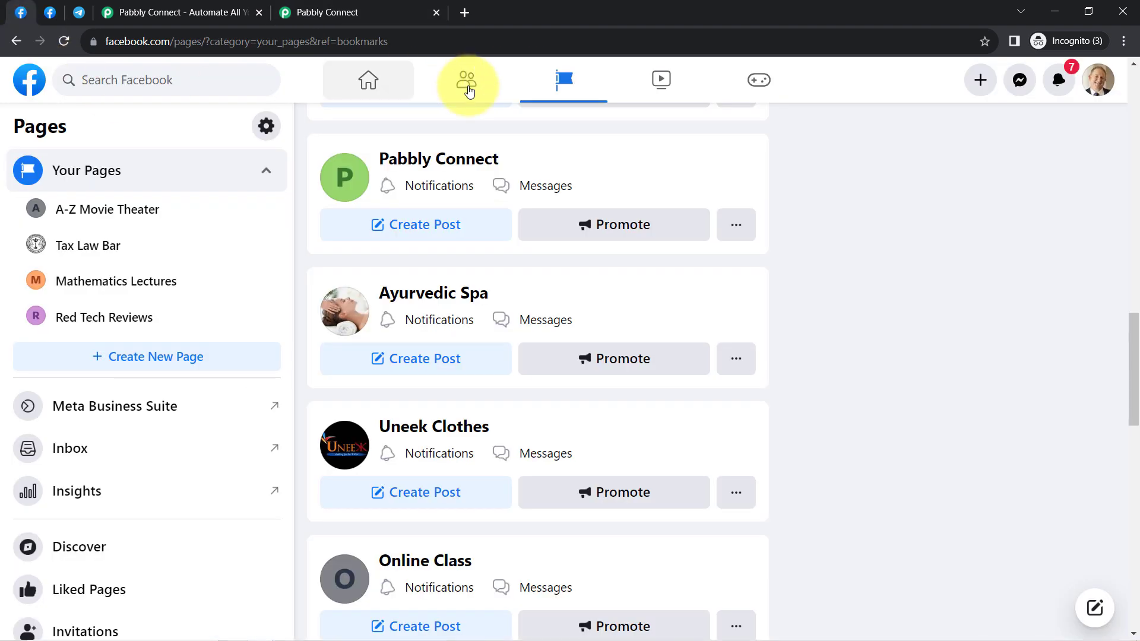
scroll(535, 246, "up", 15)
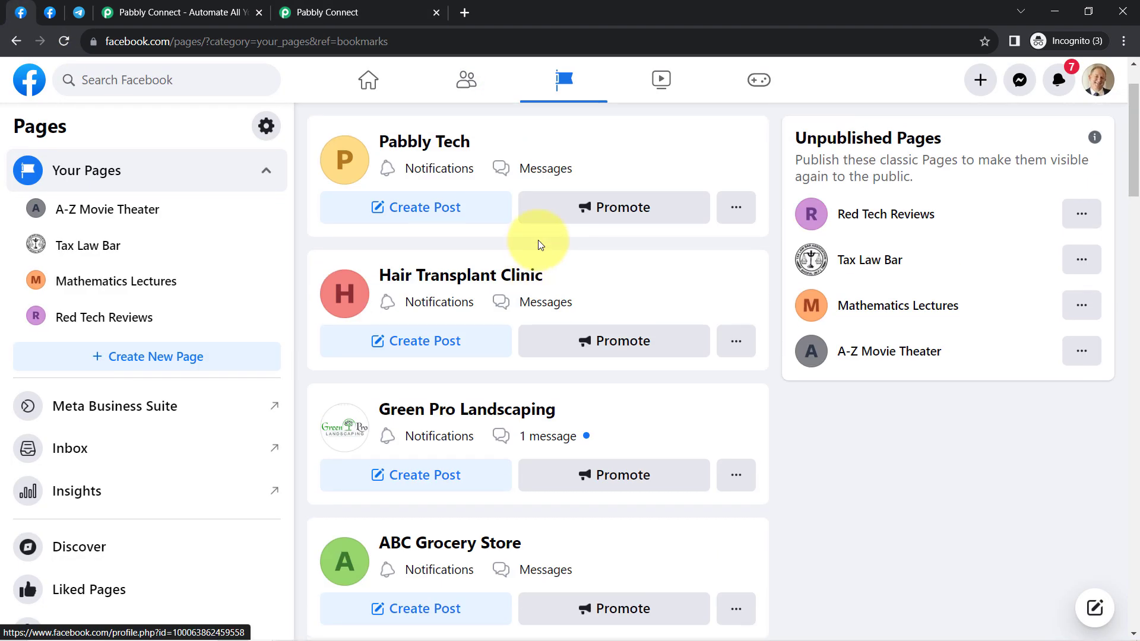
scroll(440, 254, "down", 10)
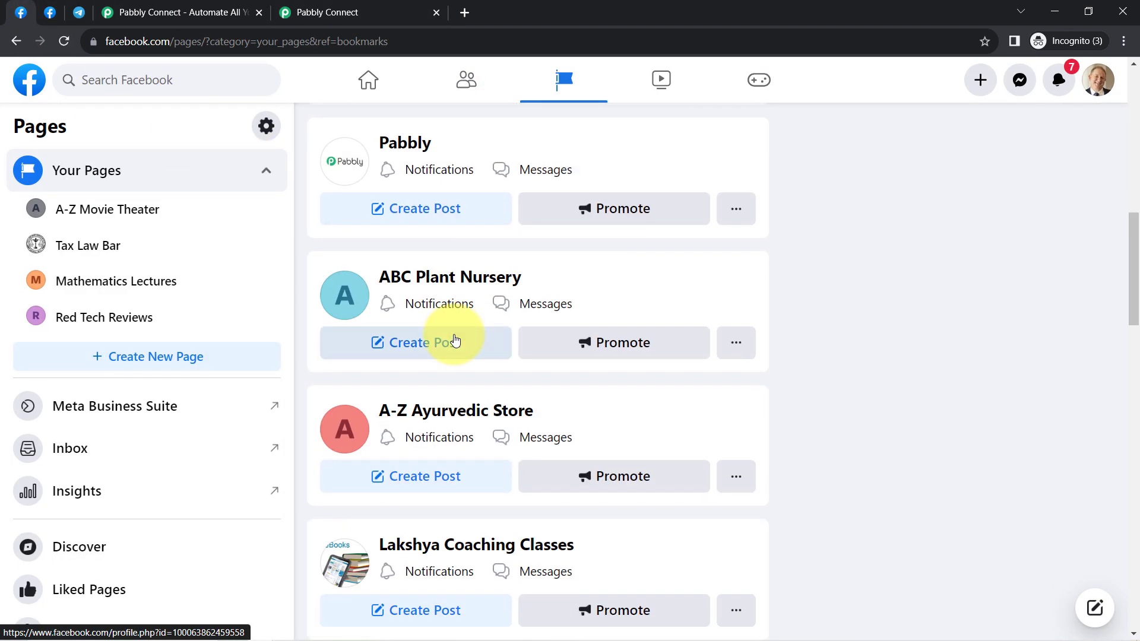
left_click(329, 11)
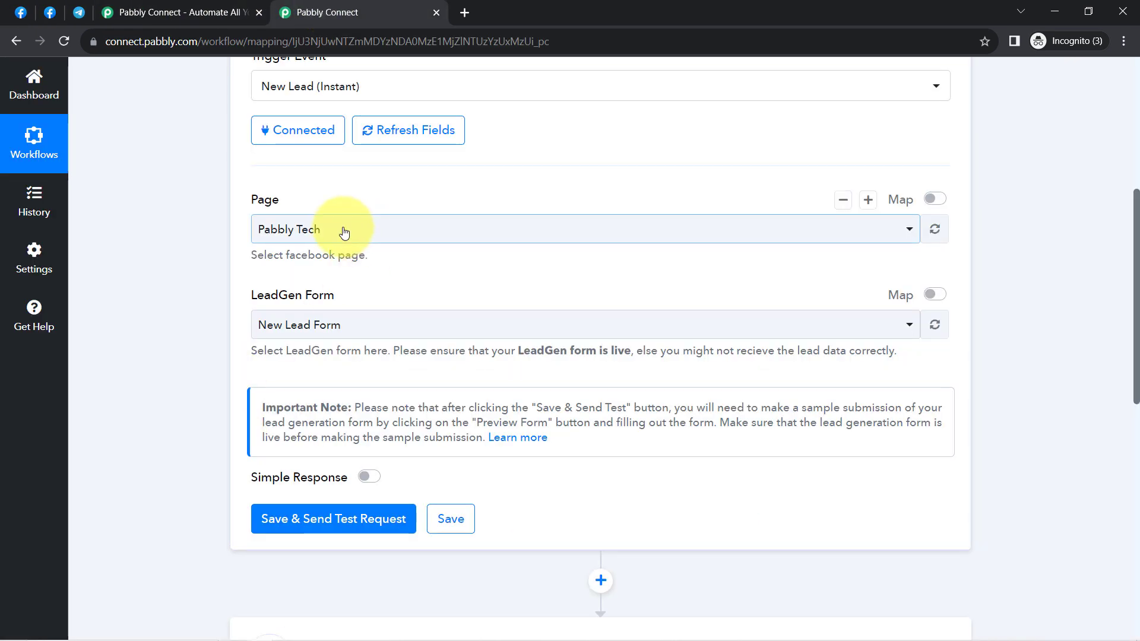
Step: Search 'ay' in the Page dropdown and choose Ayurvedic Spa
left_click(344, 232)
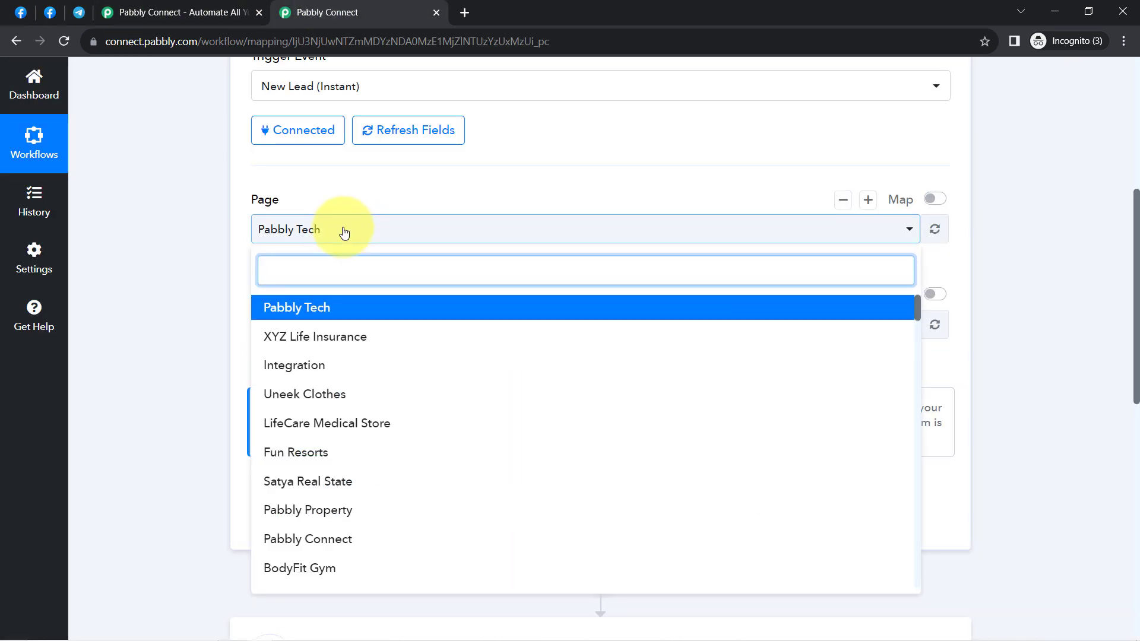
type("a")
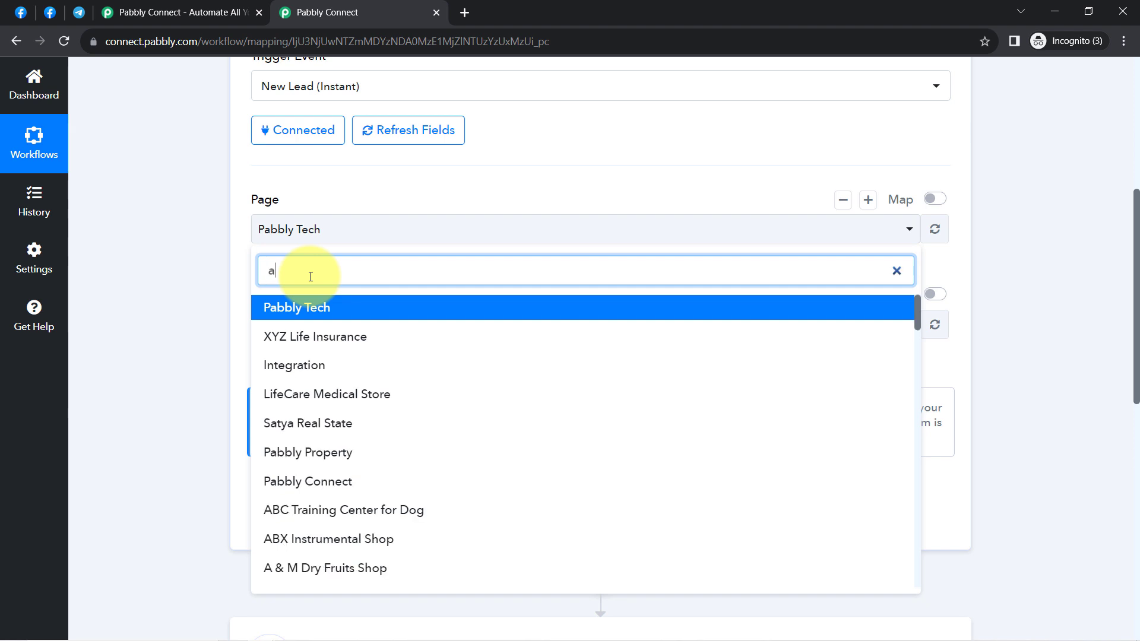
type("yu")
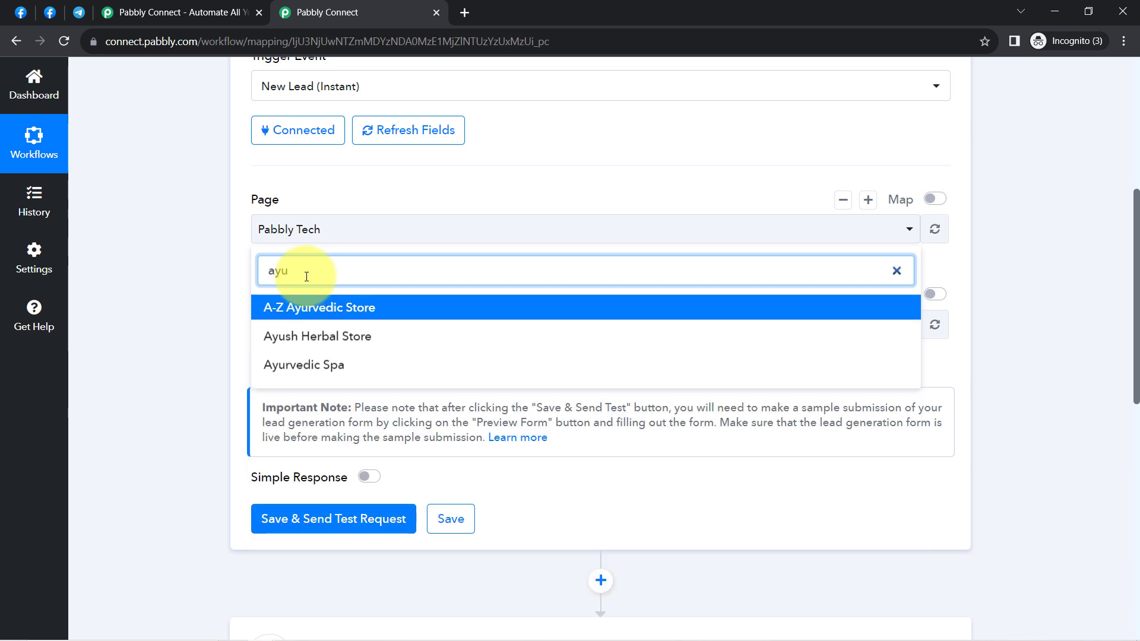
left_click(319, 371)
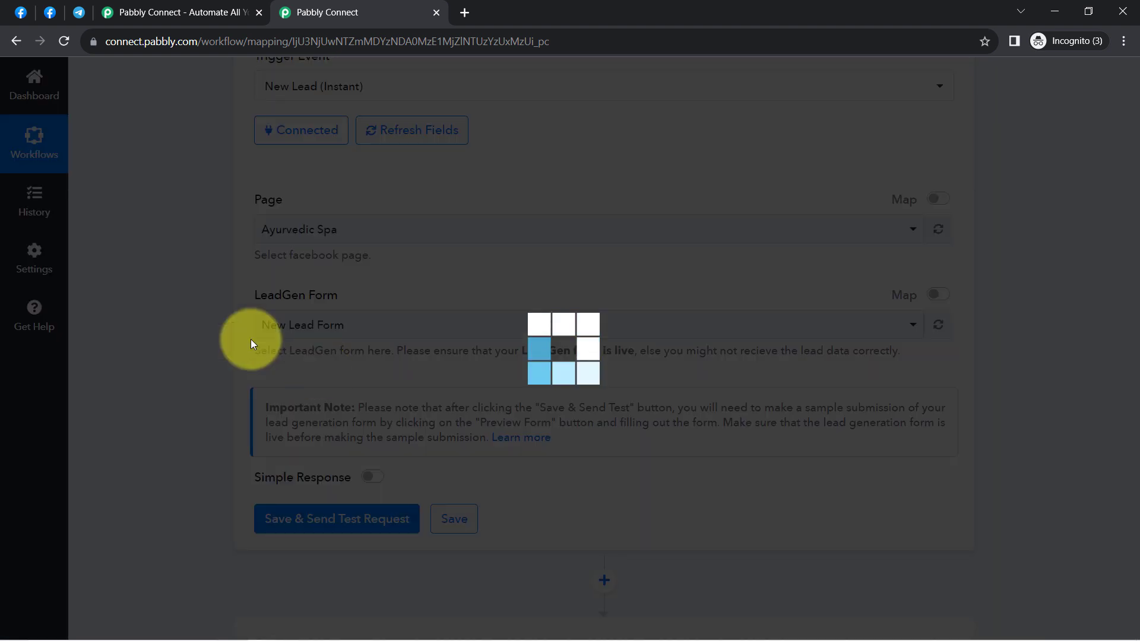
Step: Open Meta Business Suite for the Ayurvedic Spa Facebook page
left_click(28, 16)
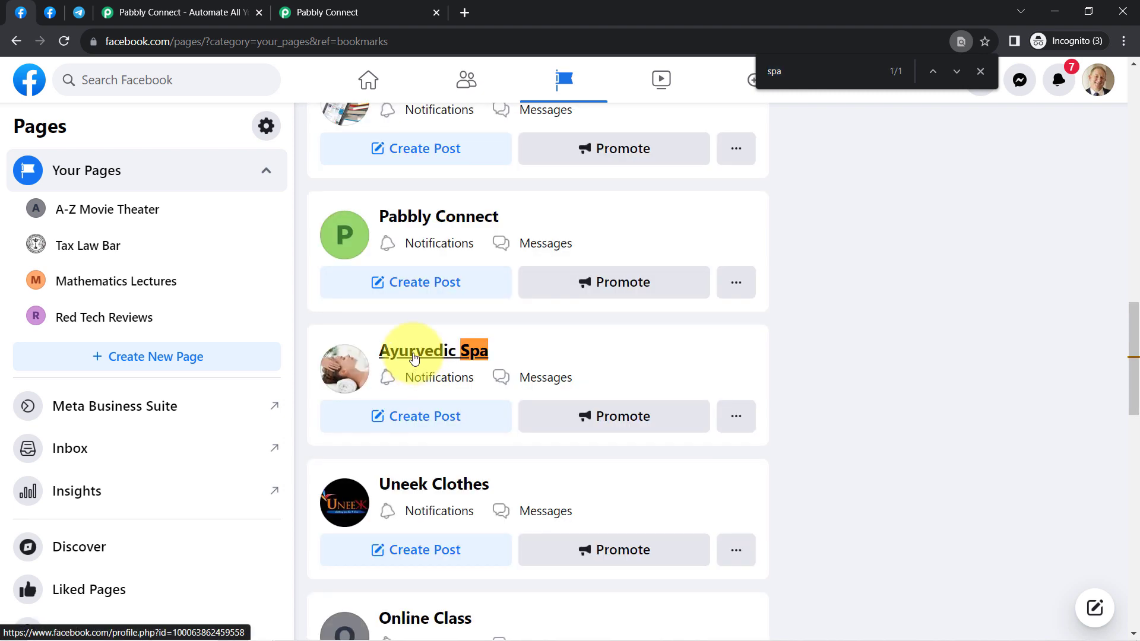
left_click(416, 360)
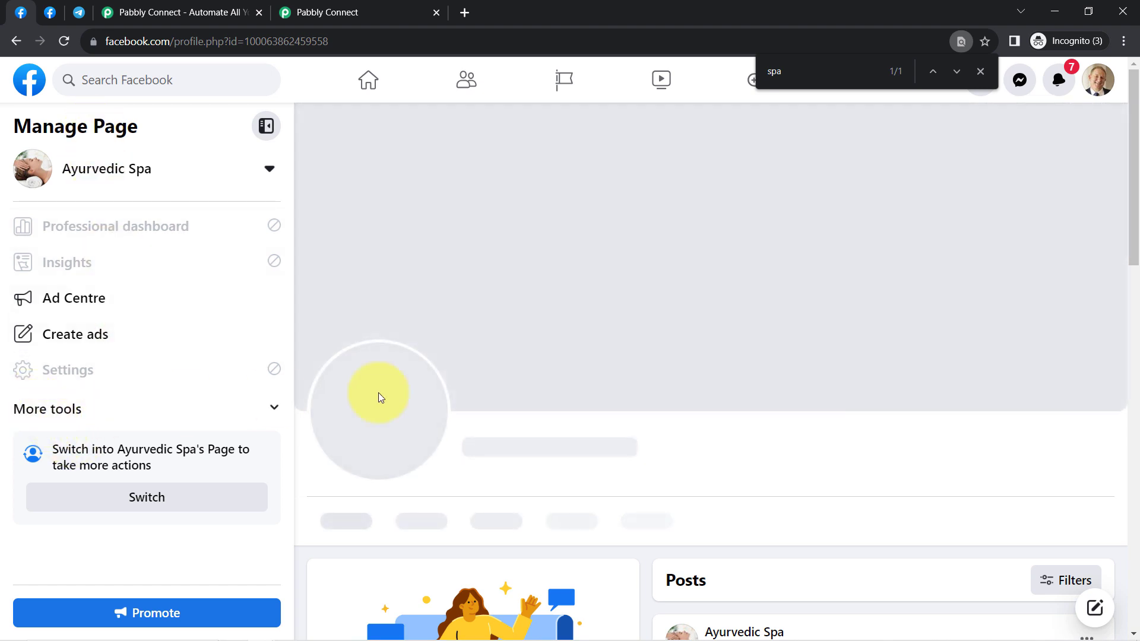
left_click(273, 411)
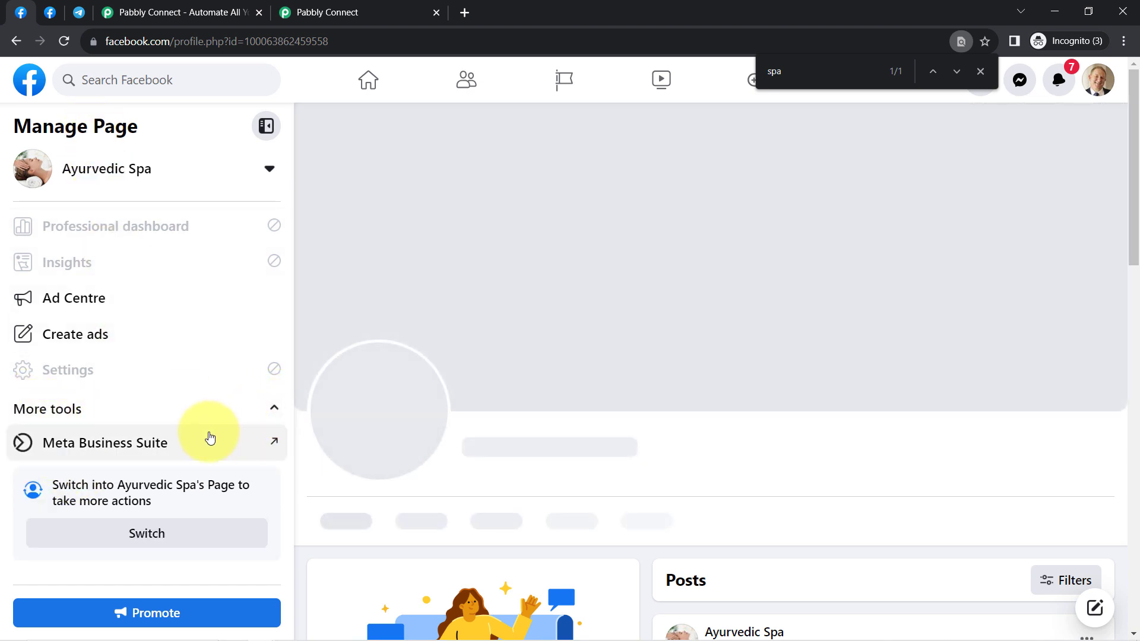
left_click(174, 439)
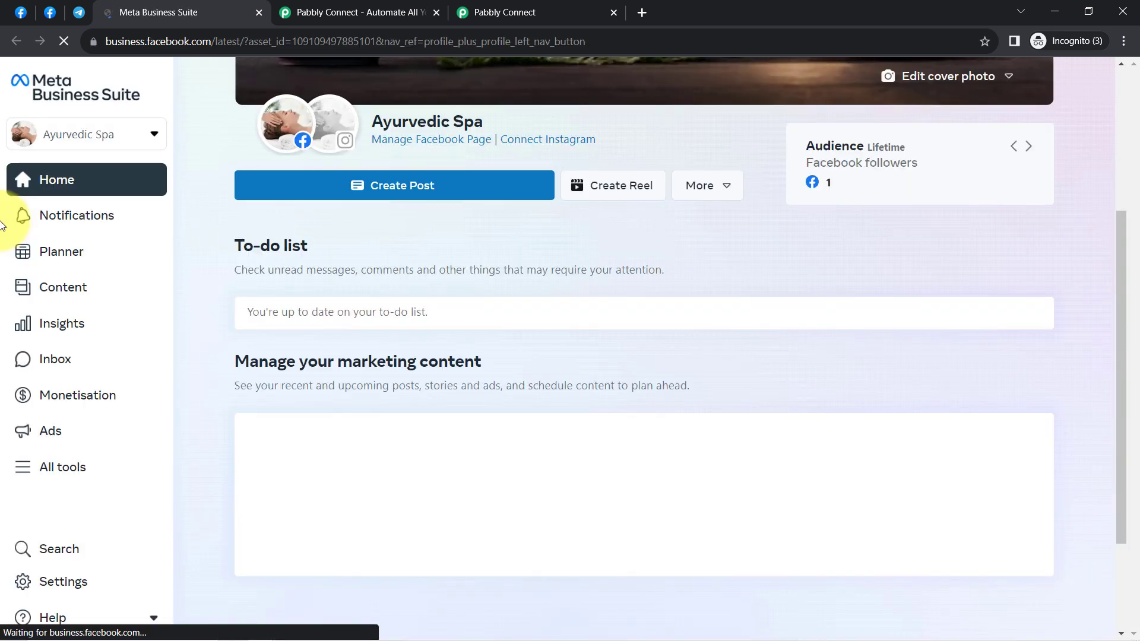
Step: View the lead forms under All tools > Instant Forms, then return to Pabbly
left_click(36, 469)
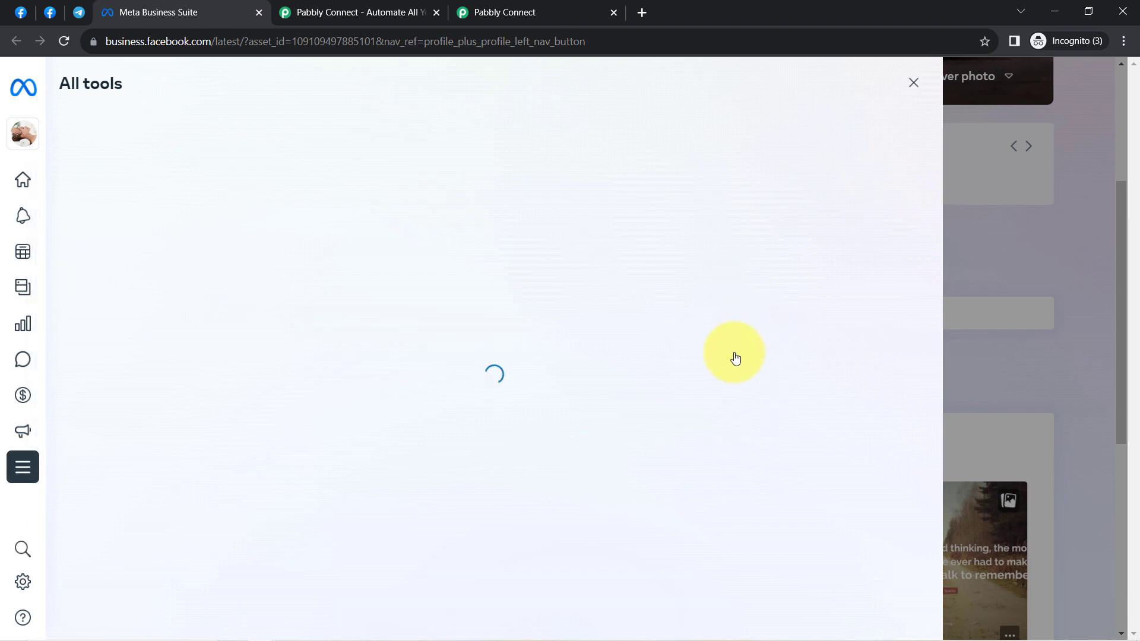
scroll(753, 491, "down", 7)
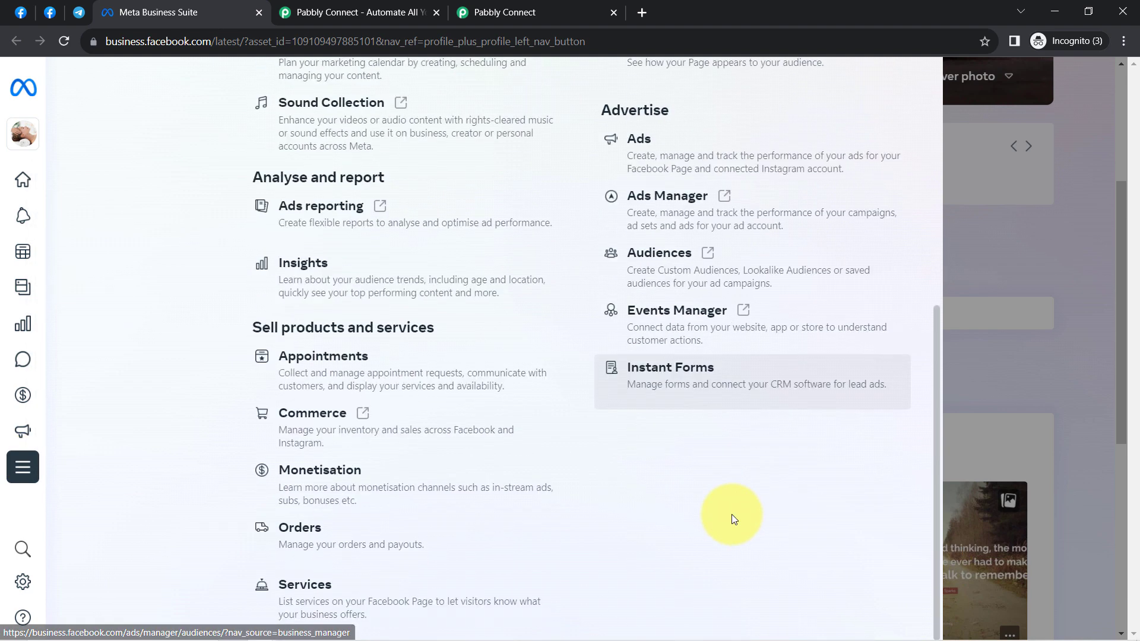
left_click(641, 371)
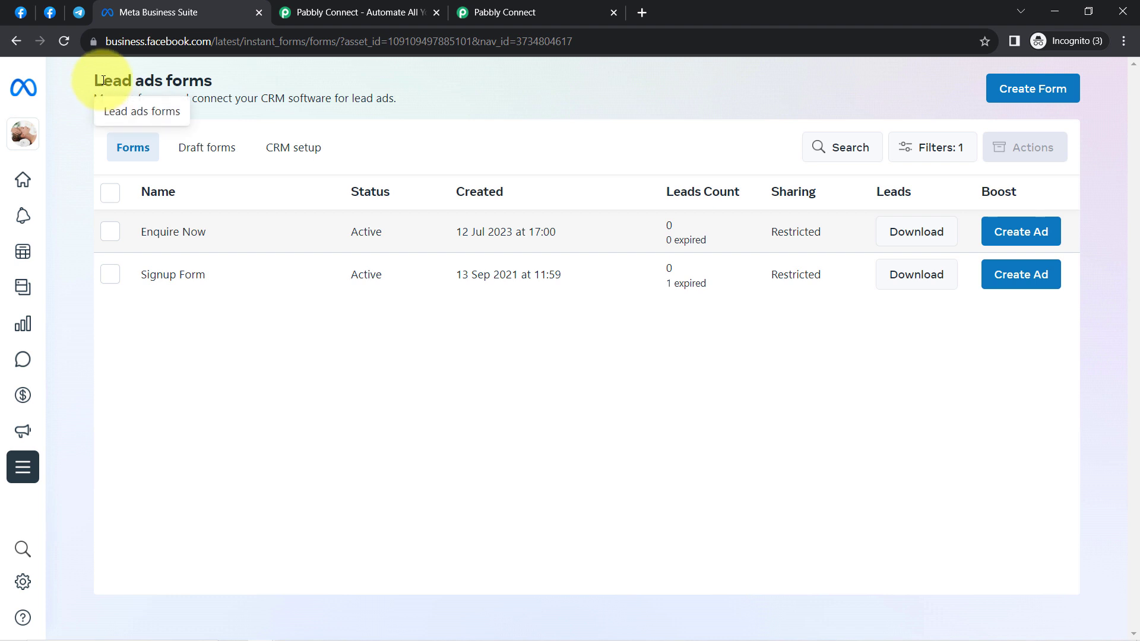
left_click_drag(102, 80, 171, 77)
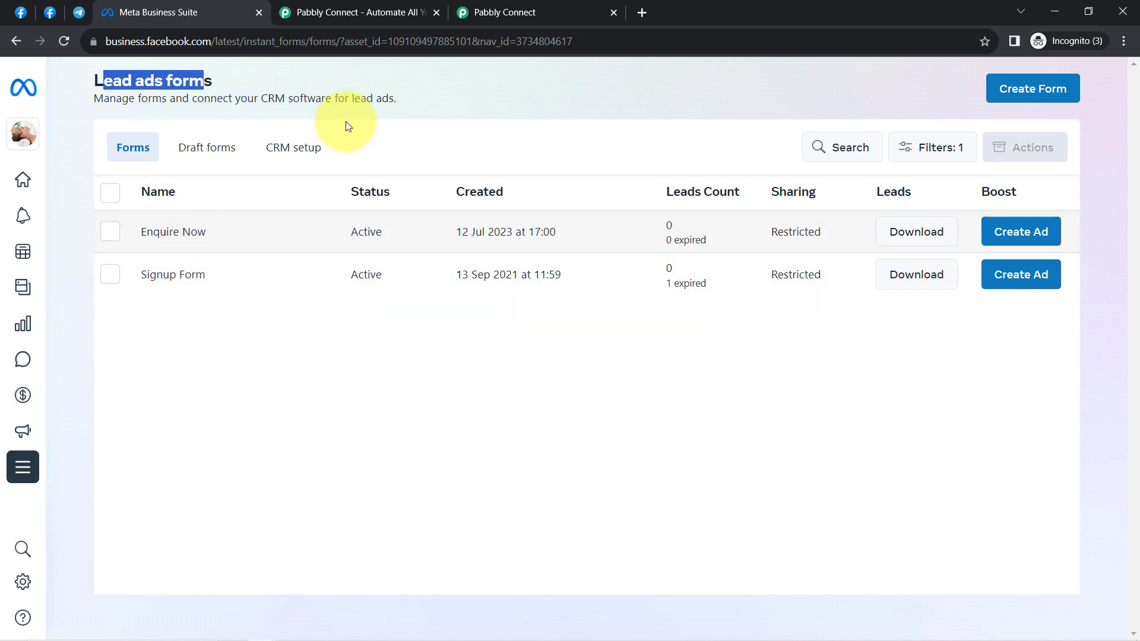
left_click(481, 12)
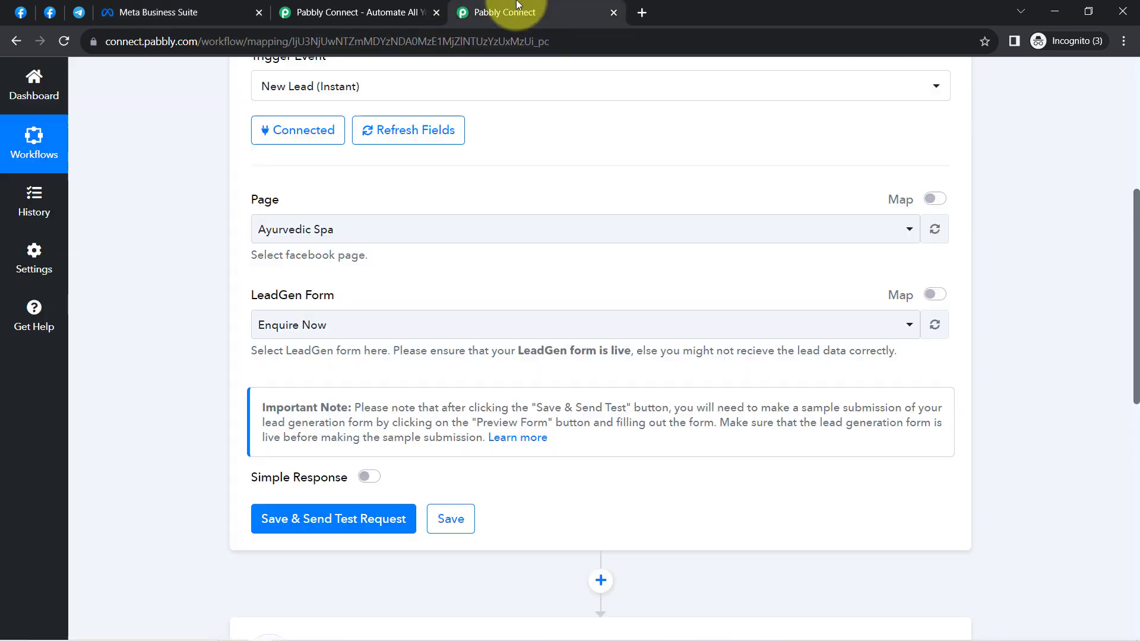
Step: Keep Enquire Now as the LeadGen Form and send a test request
left_click(261, 329)
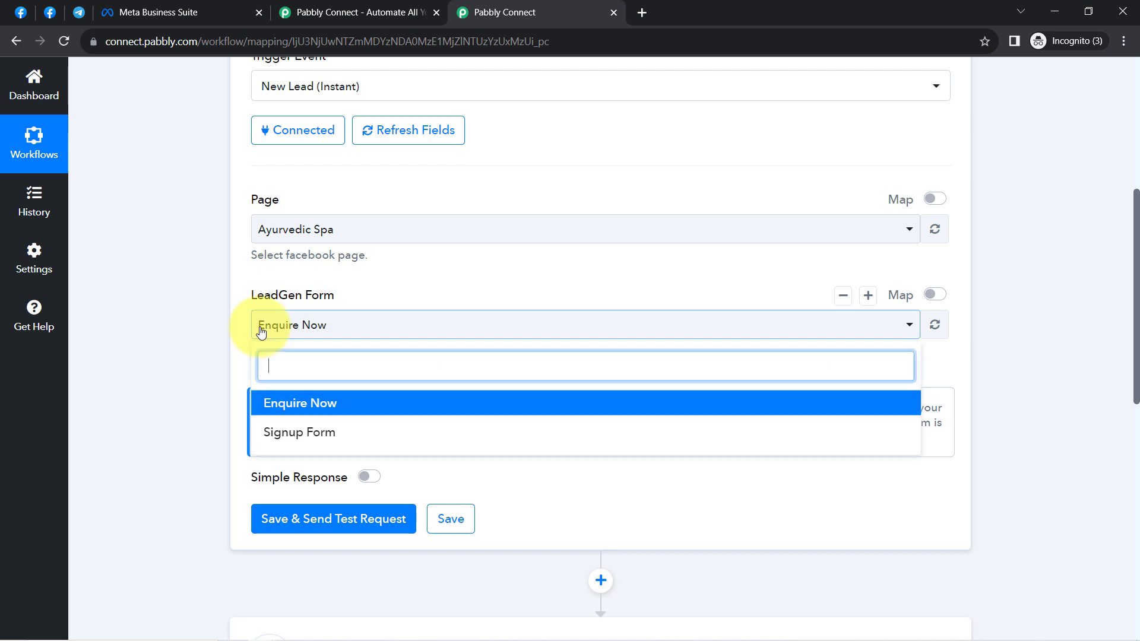
left_click(175, 366)
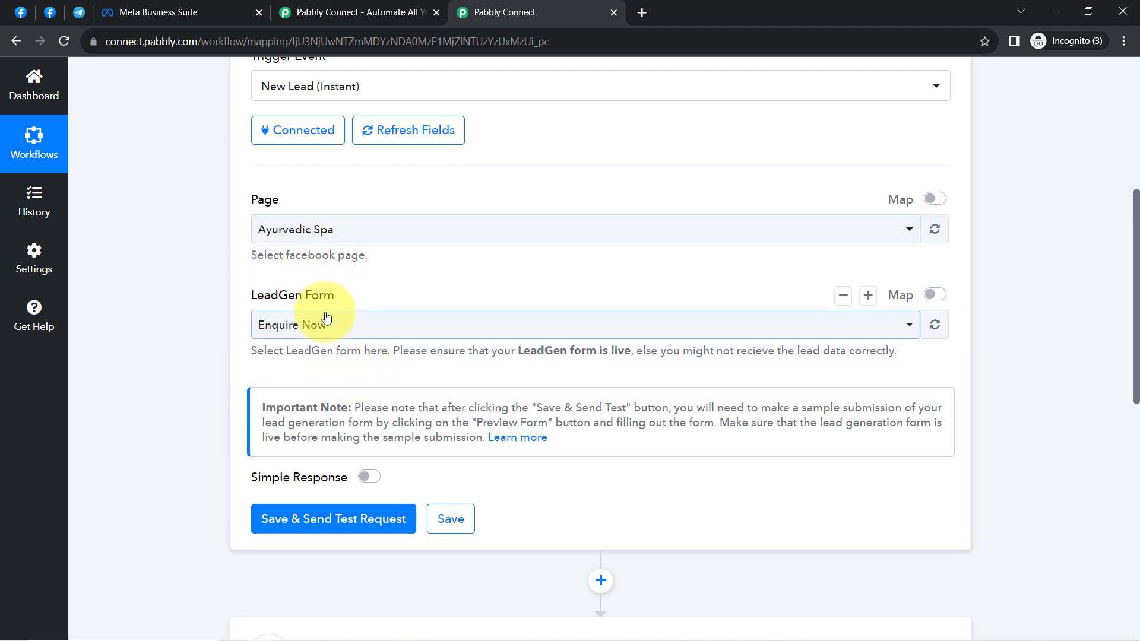
scroll(319, 305, "down", 3)
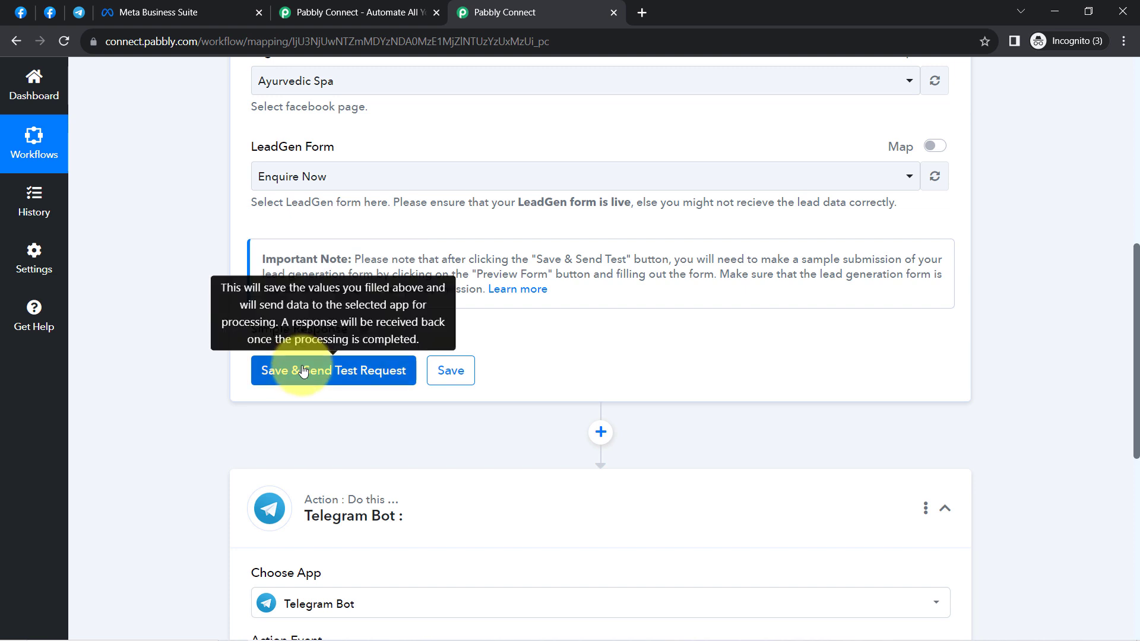
left_click(303, 371)
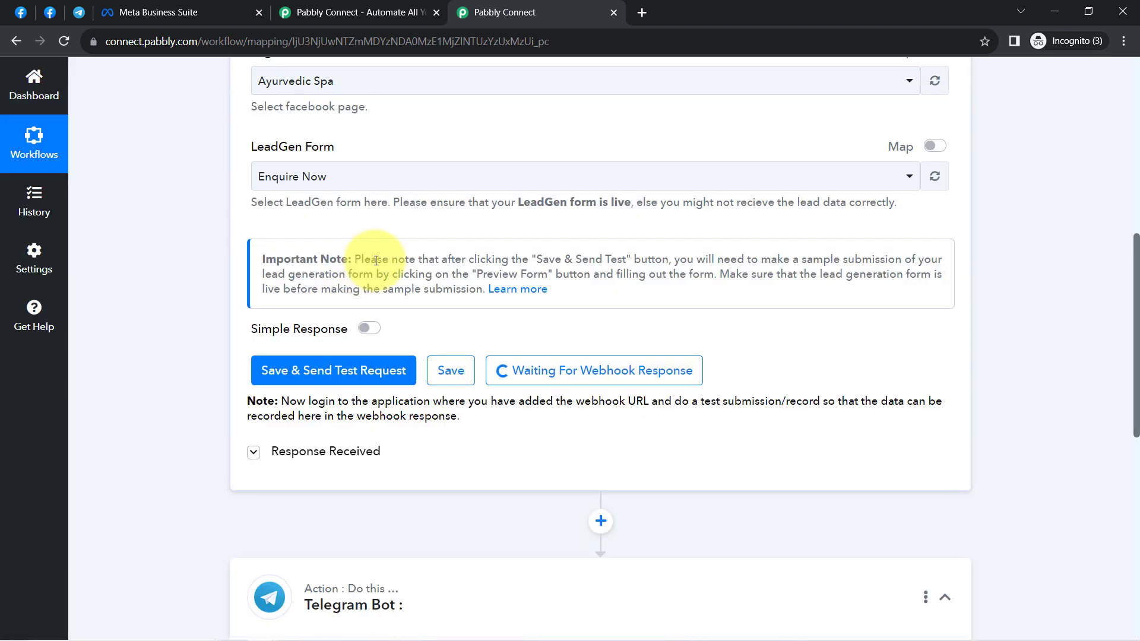
Step: Read the note about submitting a sample lead and open its Learn more help article
left_click_drag(376, 260, 661, 280)
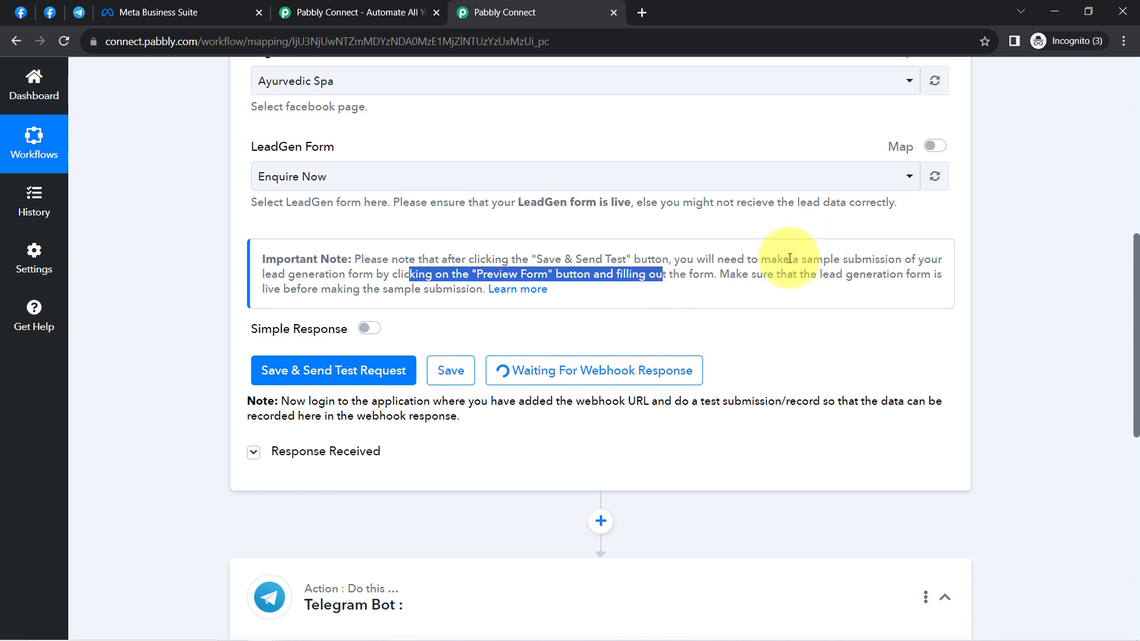
left_click_drag(790, 259, 854, 262)
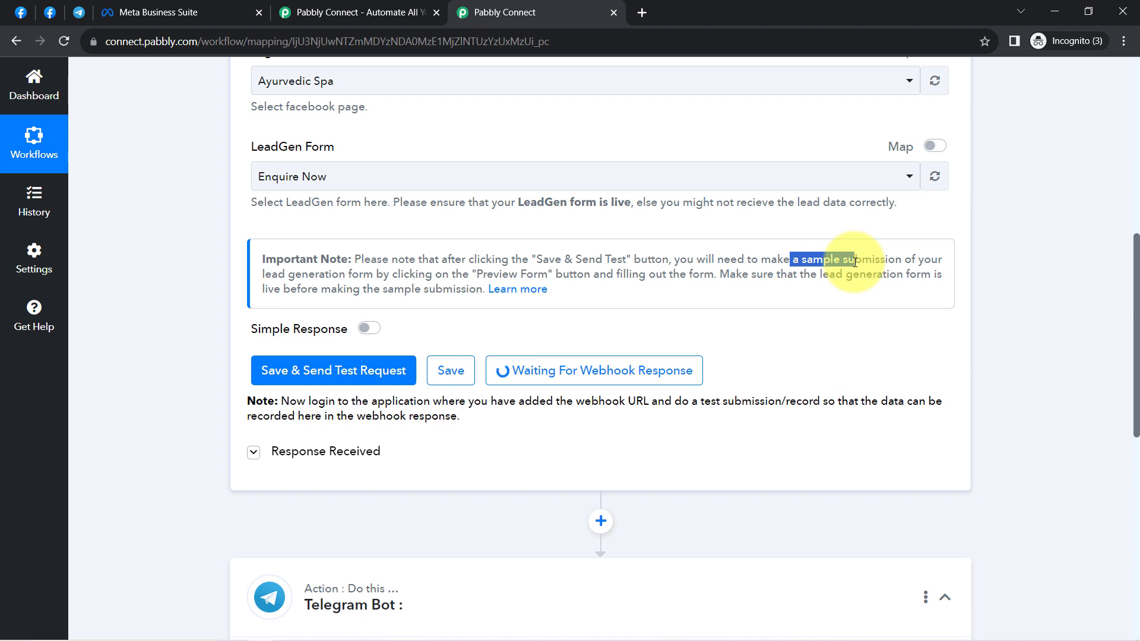
left_click(510, 290)
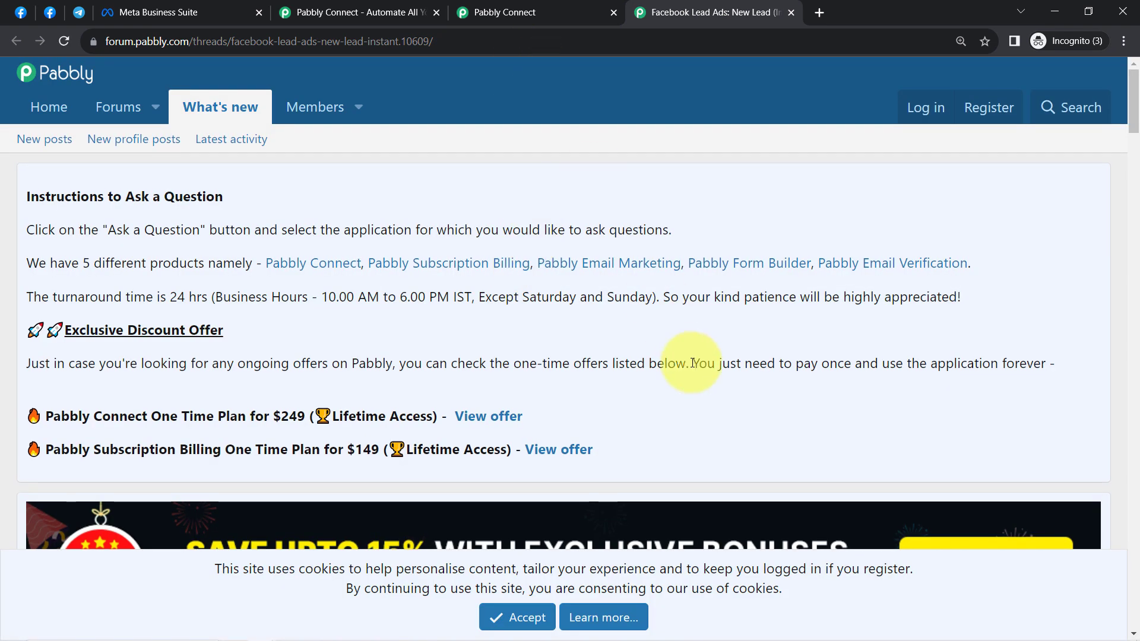
Step: Scroll the forum guide and open the 'Facebook Lead Ads testing tool here' link
scroll(746, 436, "down", 8)
scroll(806, 401, "down", 20)
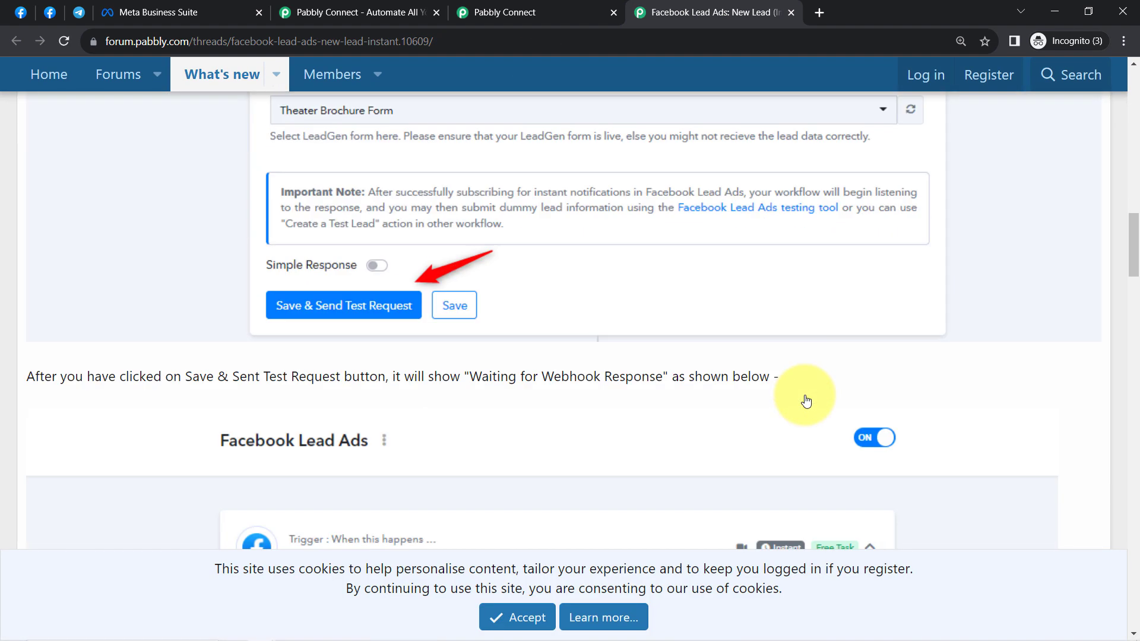
scroll(796, 402, "down", 9)
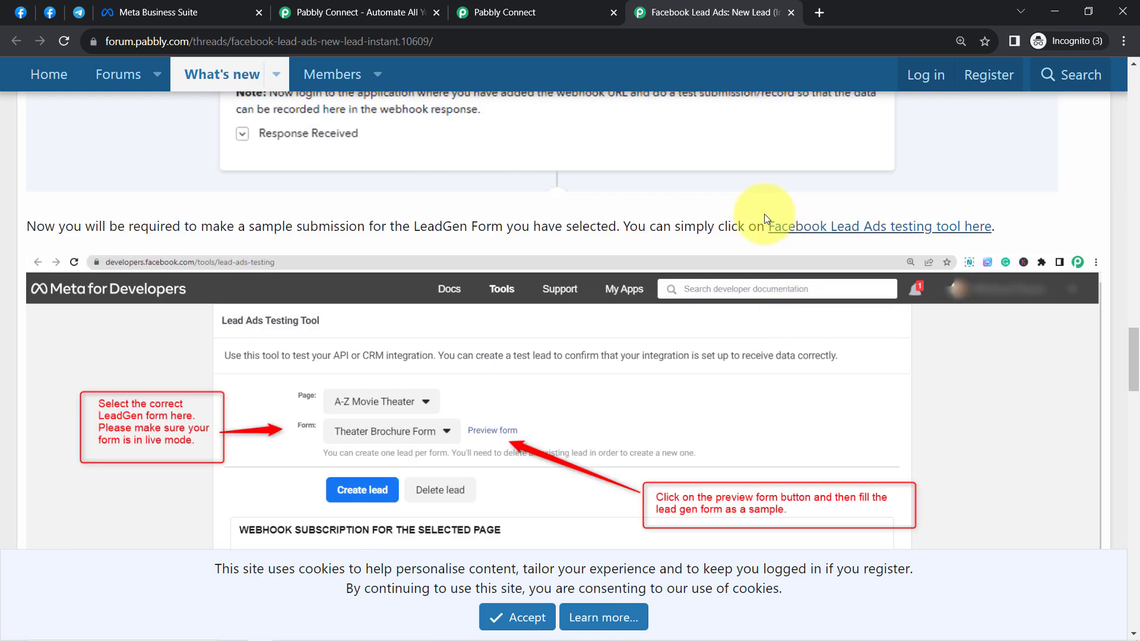
left_click_drag(723, 228, 1014, 231)
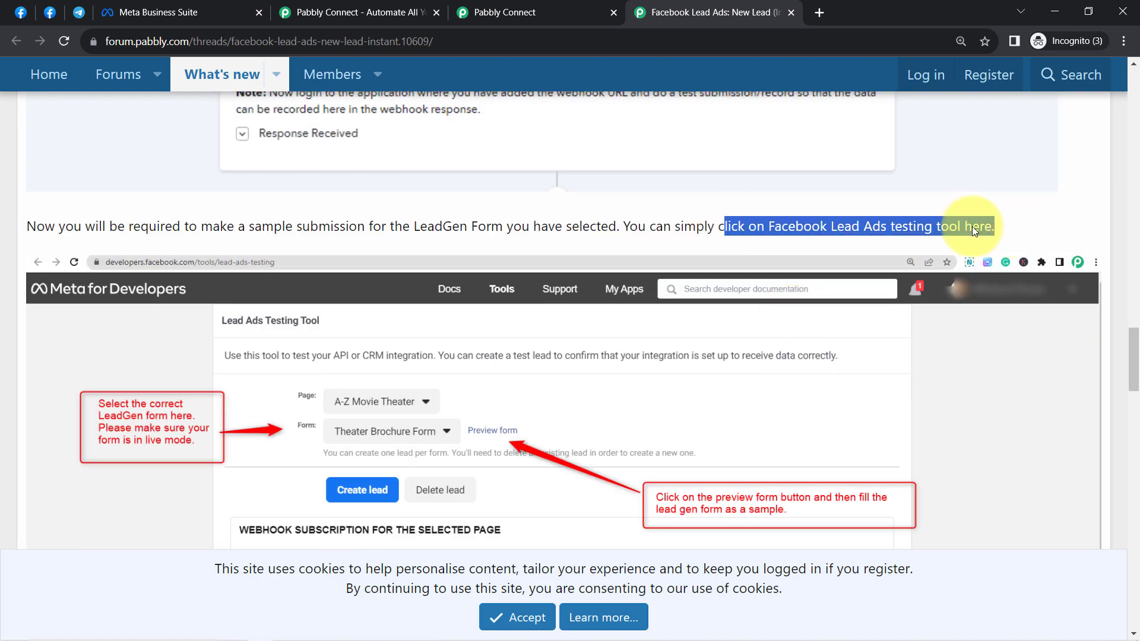
left_click(906, 235)
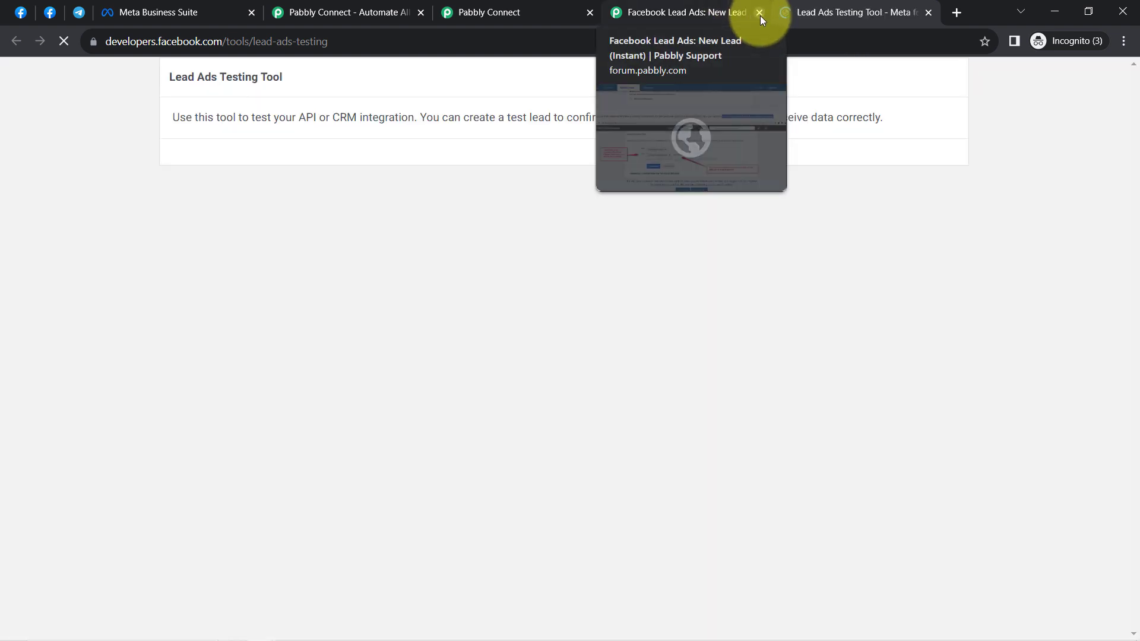
Step: Select the Ayurvedic Spa page in the Lead Ads Testing Tool
left_click(760, 12)
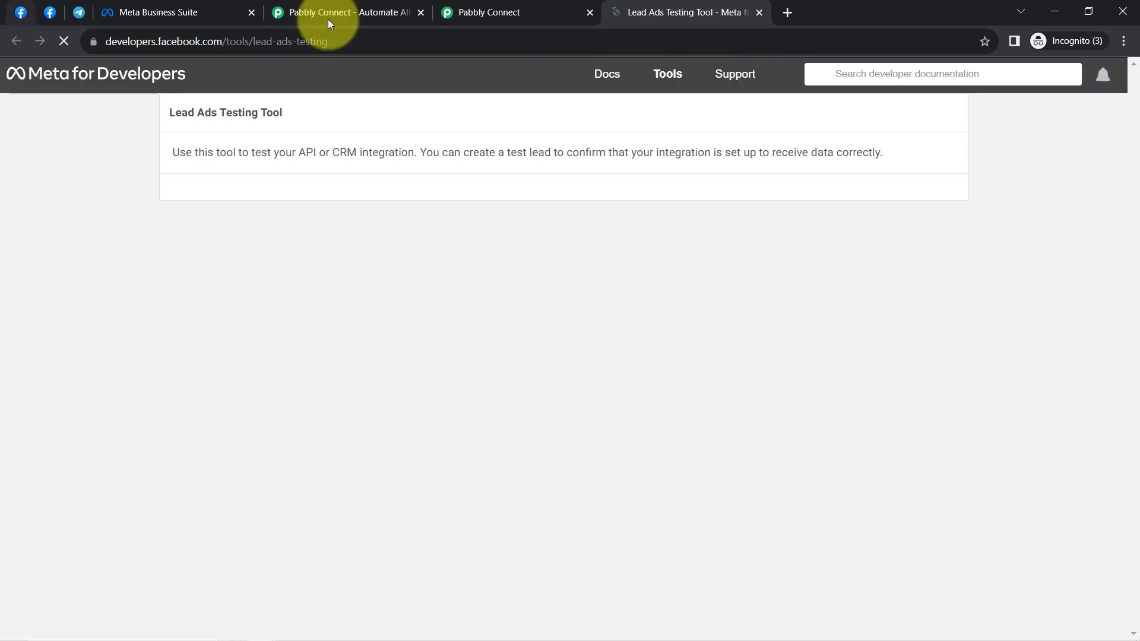
left_click_drag(250, 41, 314, 41)
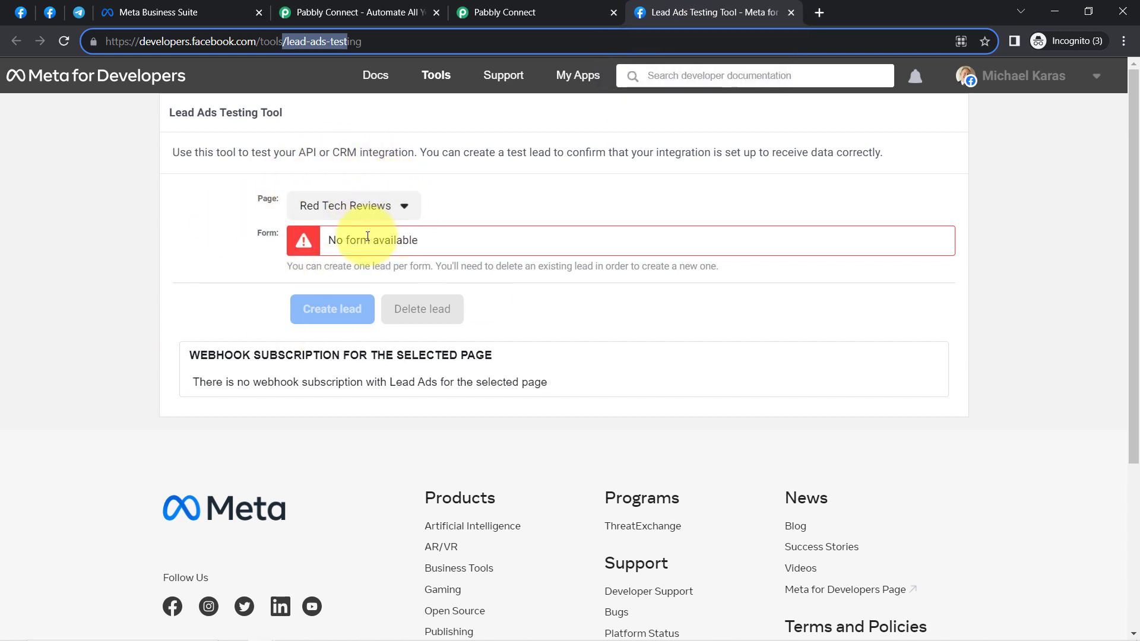
left_click(341, 207)
key("ctrl+f")
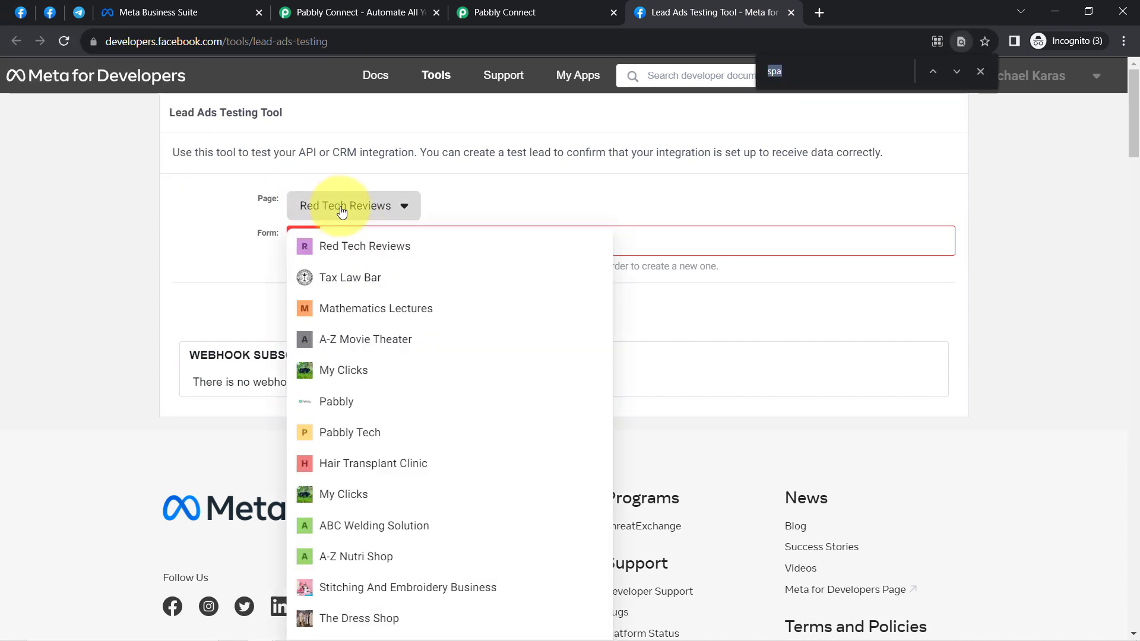
key("Return")
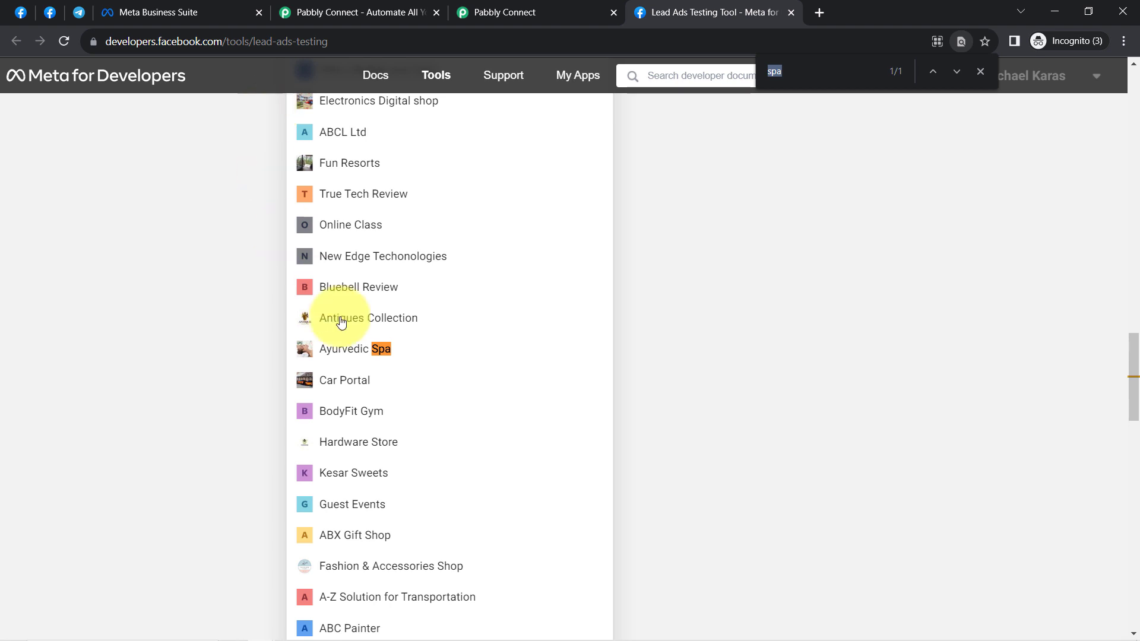
left_click(350, 355)
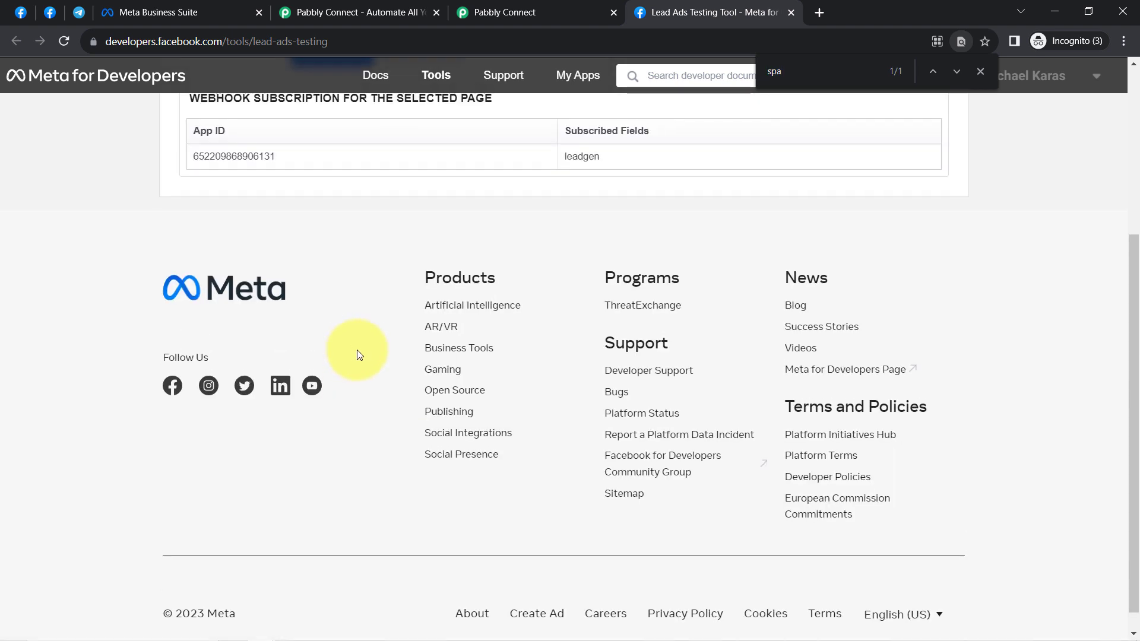
Step: Keep Enquire Now as the form to test and open its preview
scroll(356, 357, "up", 3)
left_click(339, 205)
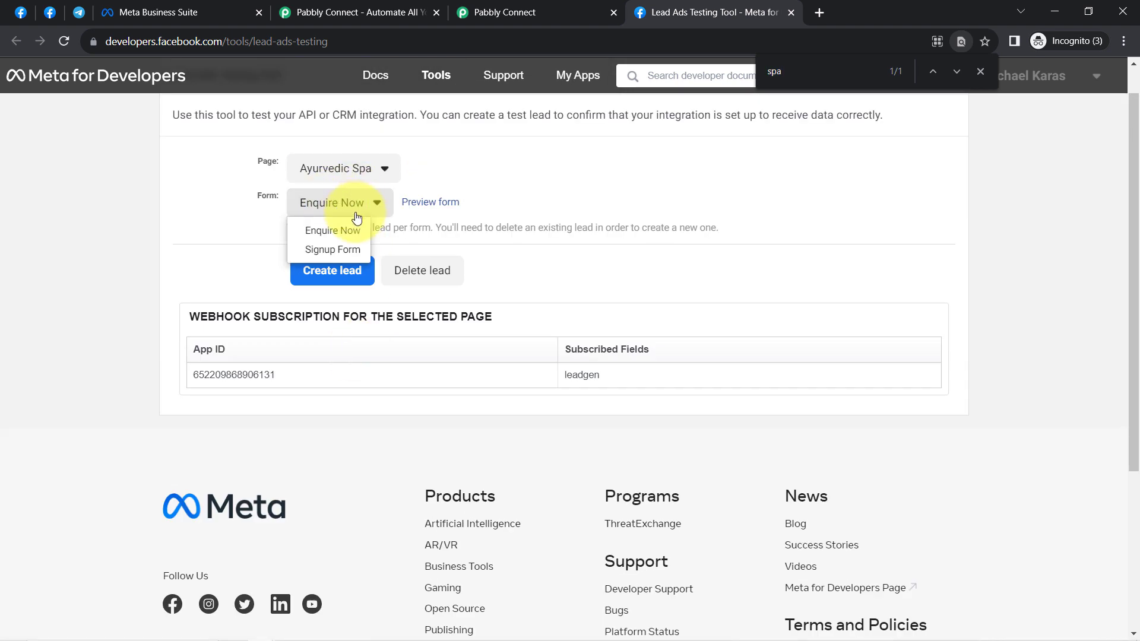
left_click(247, 206)
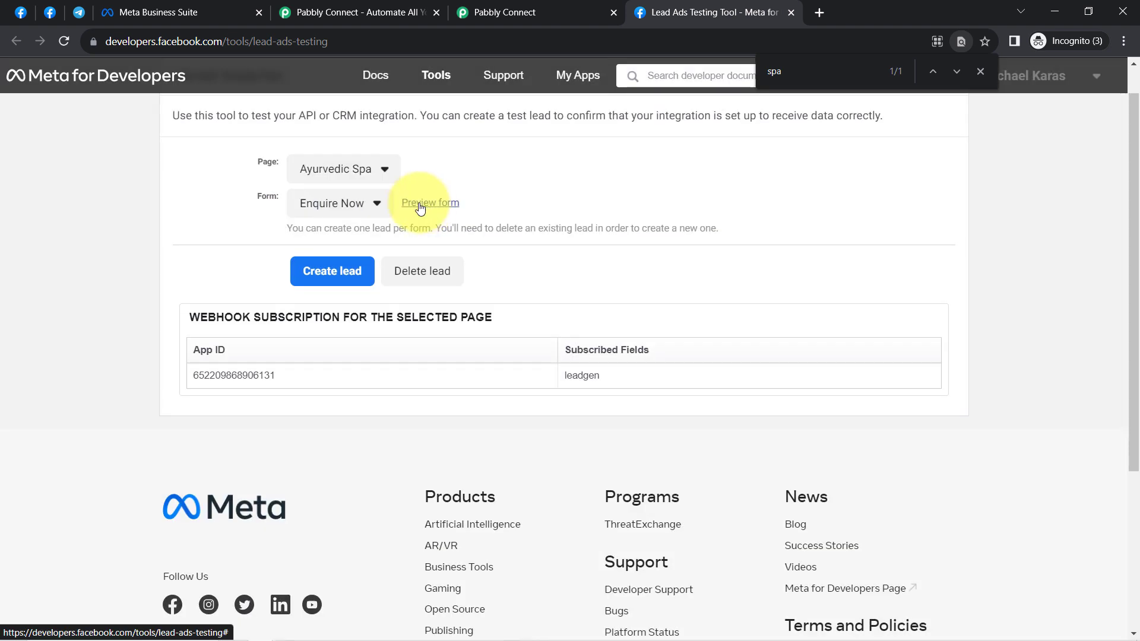
left_click(420, 205)
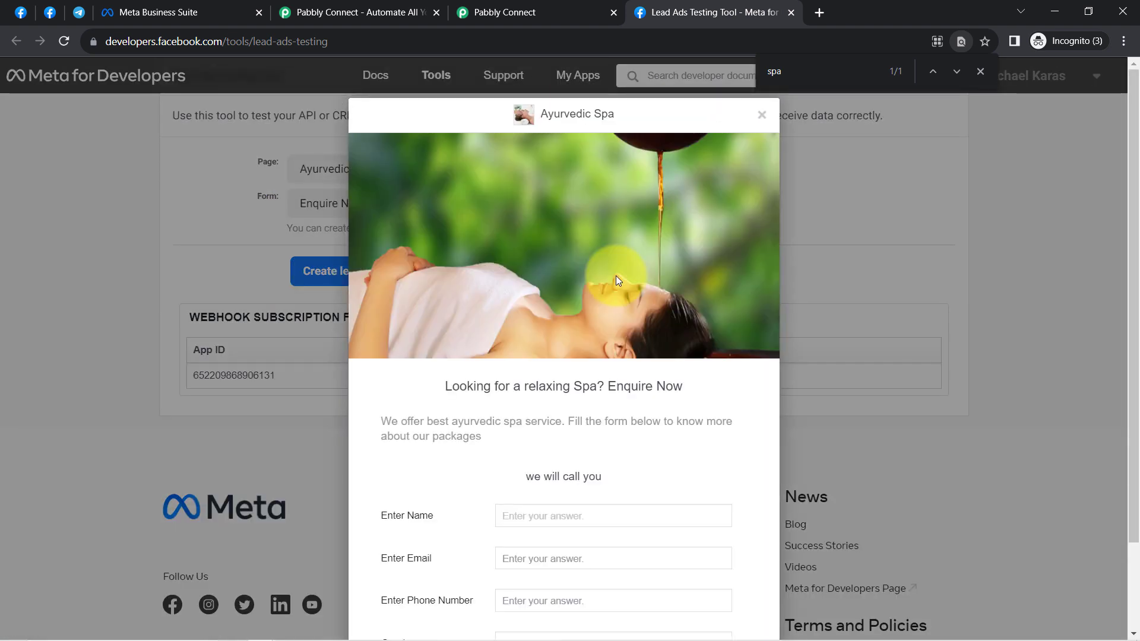
Step: Review the form's prefilled sample name, e-mail and phone number
scroll(504, 408, "down", 2)
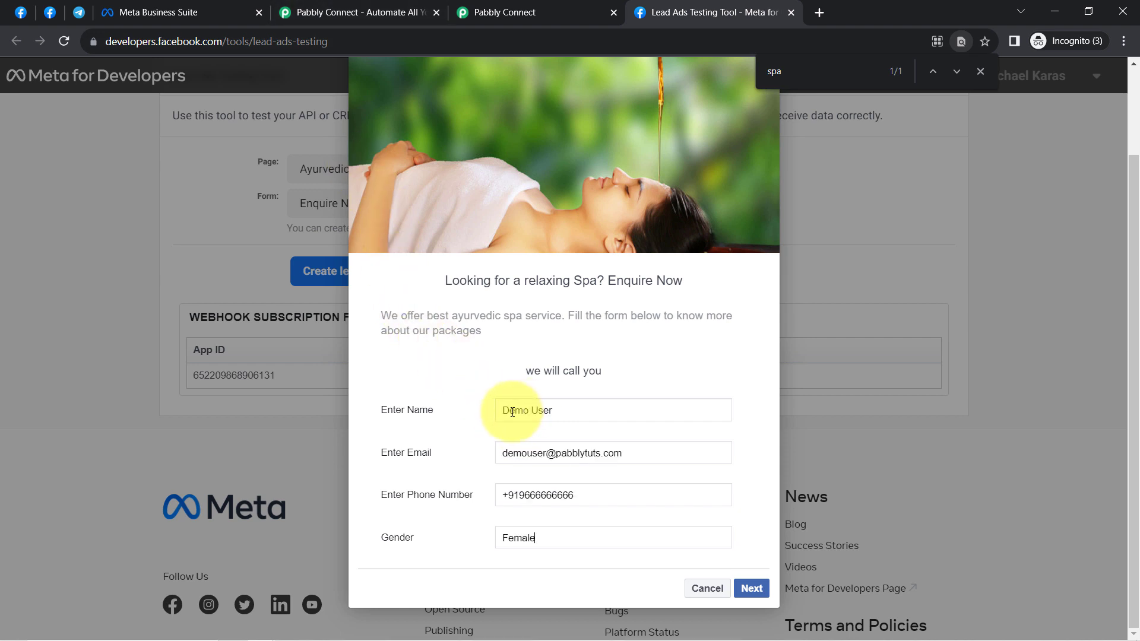
left_click_drag(512, 412, 581, 411)
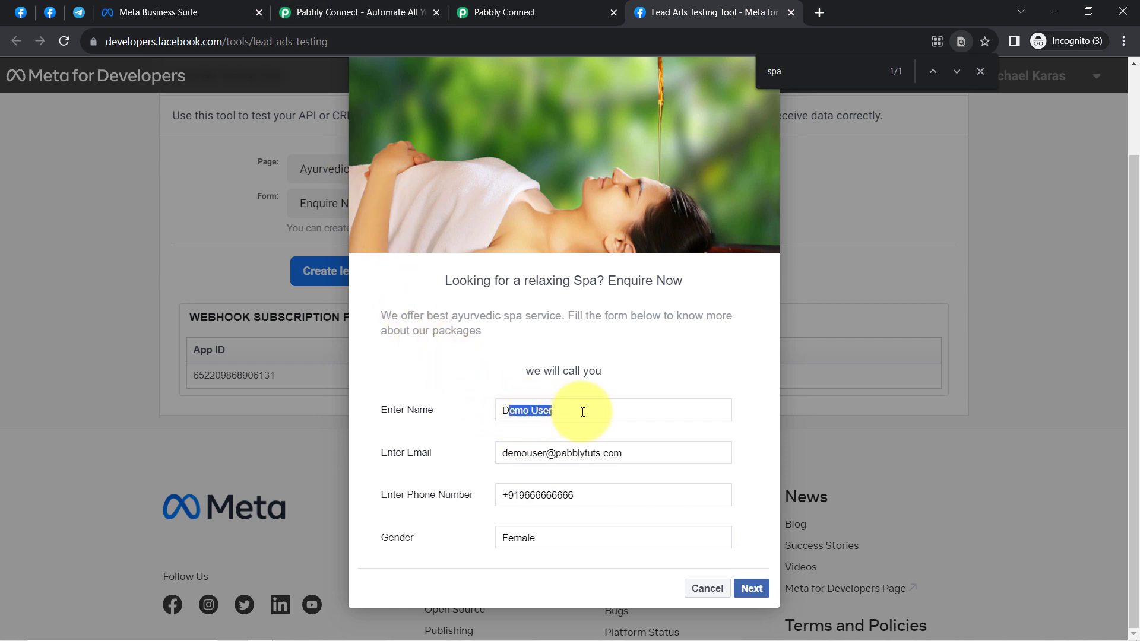
left_click(514, 447)
triple_click(550, 451)
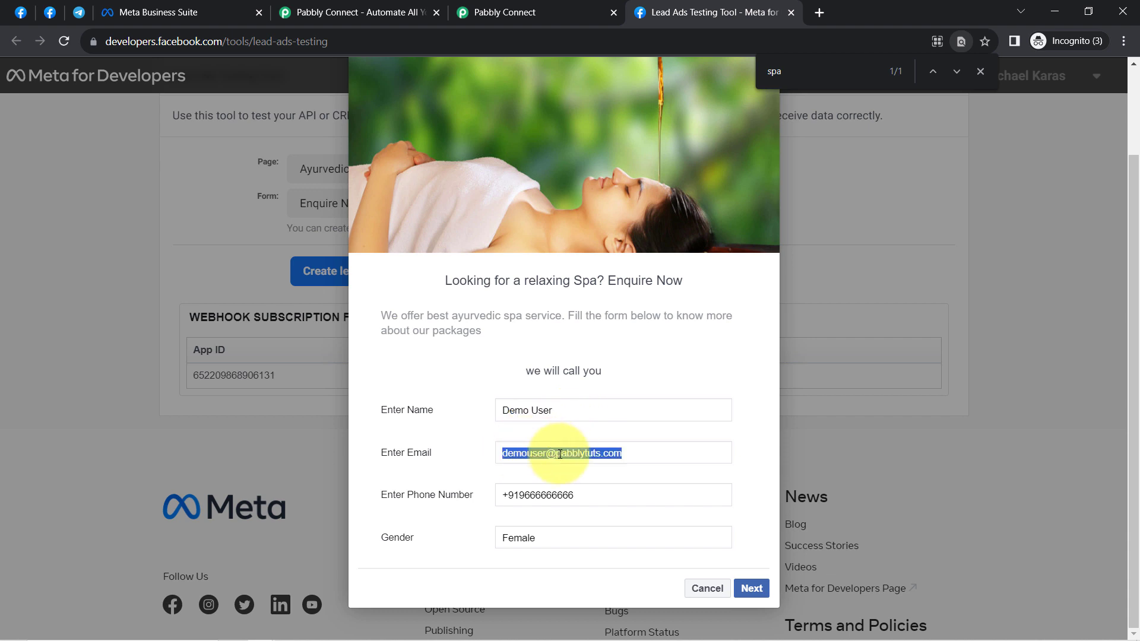
left_click(561, 454)
left_click_drag(520, 498, 587, 492)
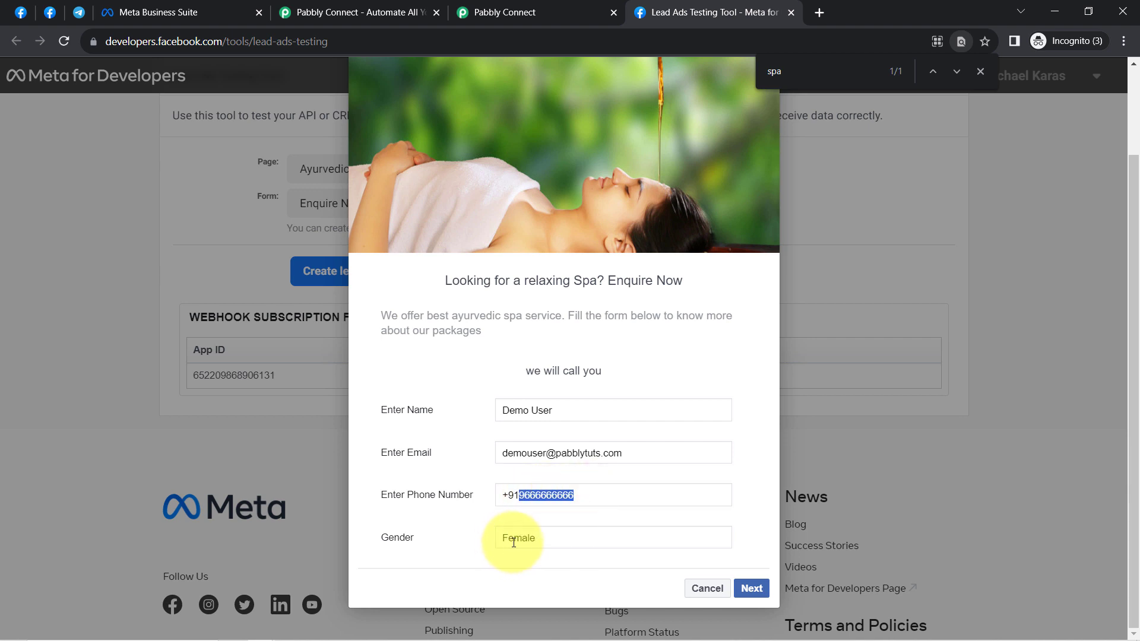
Step: Submit the test lead, close the preview and go back to Pabbly Connect
left_click(752, 588)
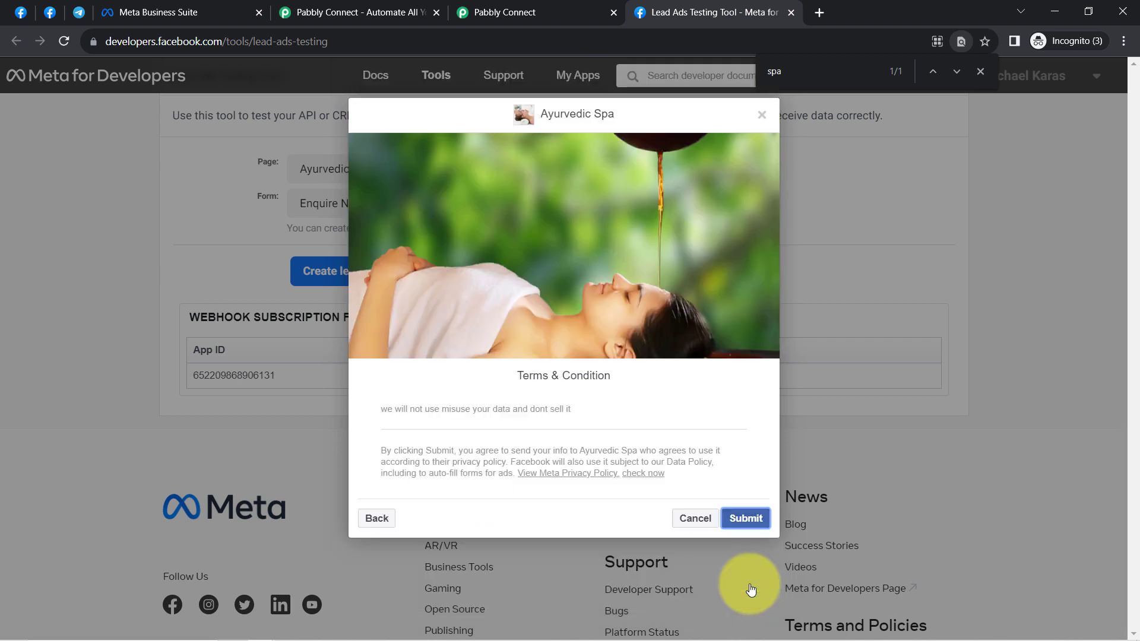
left_click(744, 523)
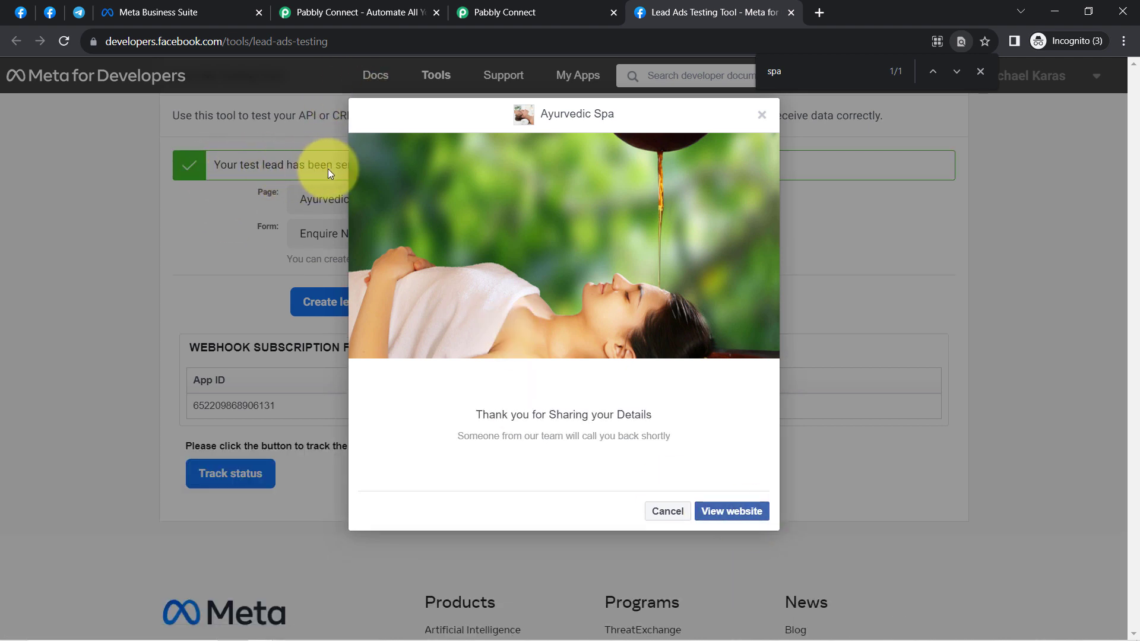
left_click(763, 117)
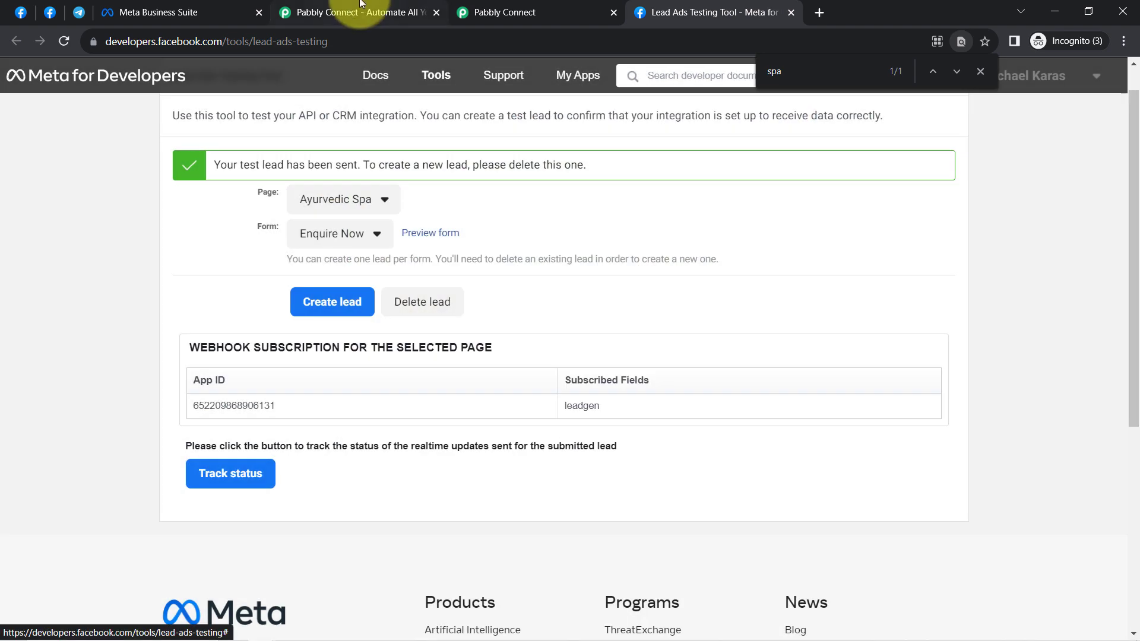
left_click(523, 6)
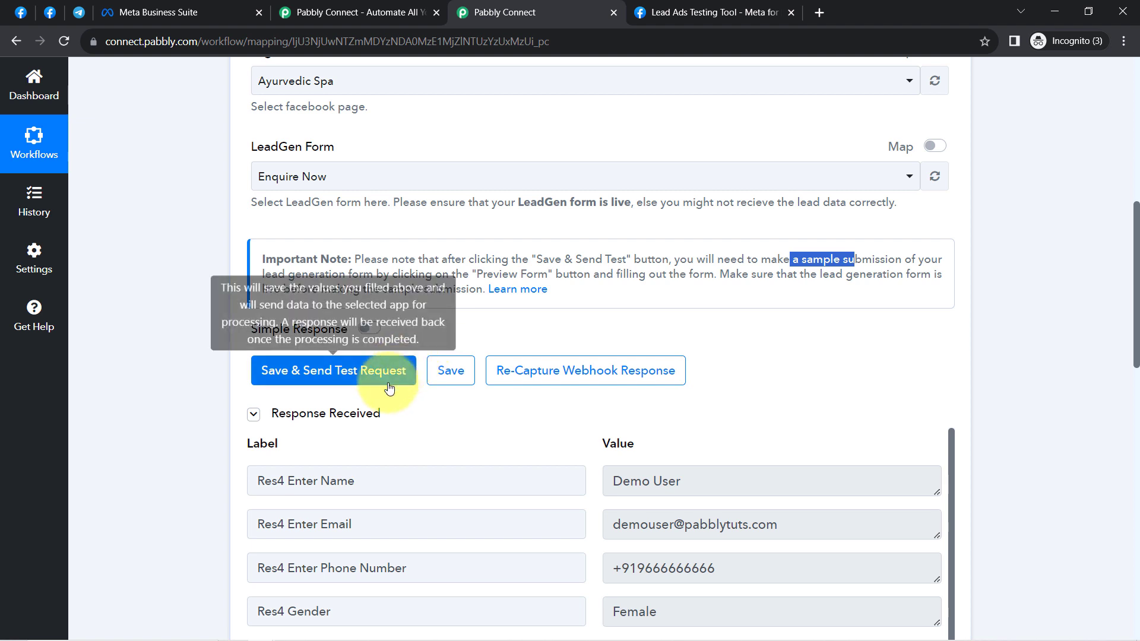
Step: Collapse and re-expand Response Received, then scroll through the captured lead data
left_click(350, 420)
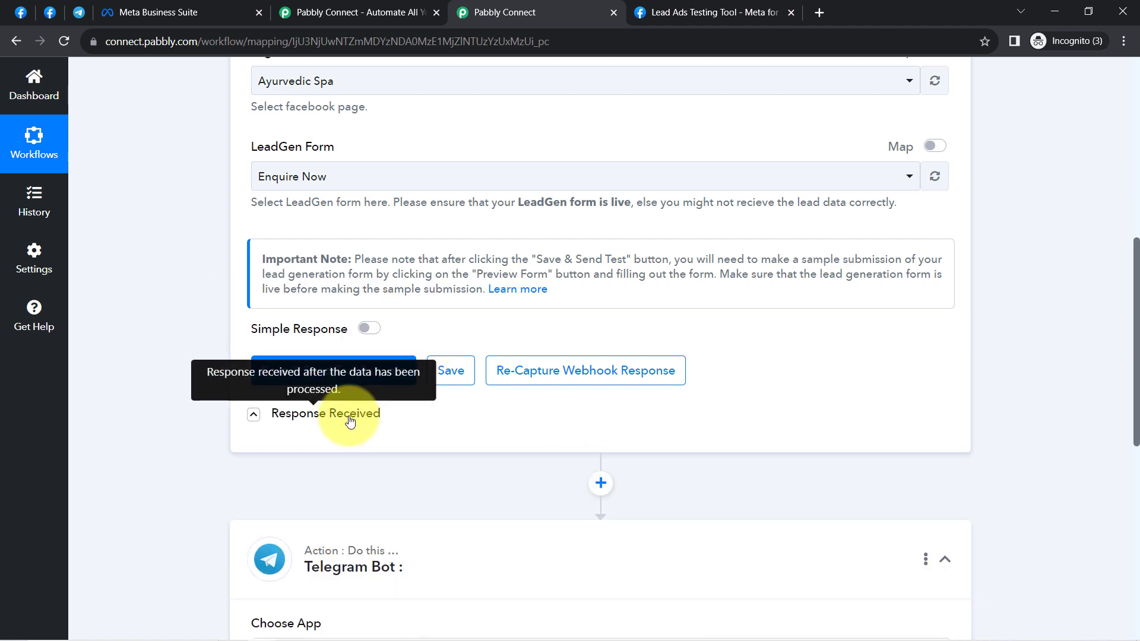
left_click(351, 420)
scroll(446, 267, "down", 2)
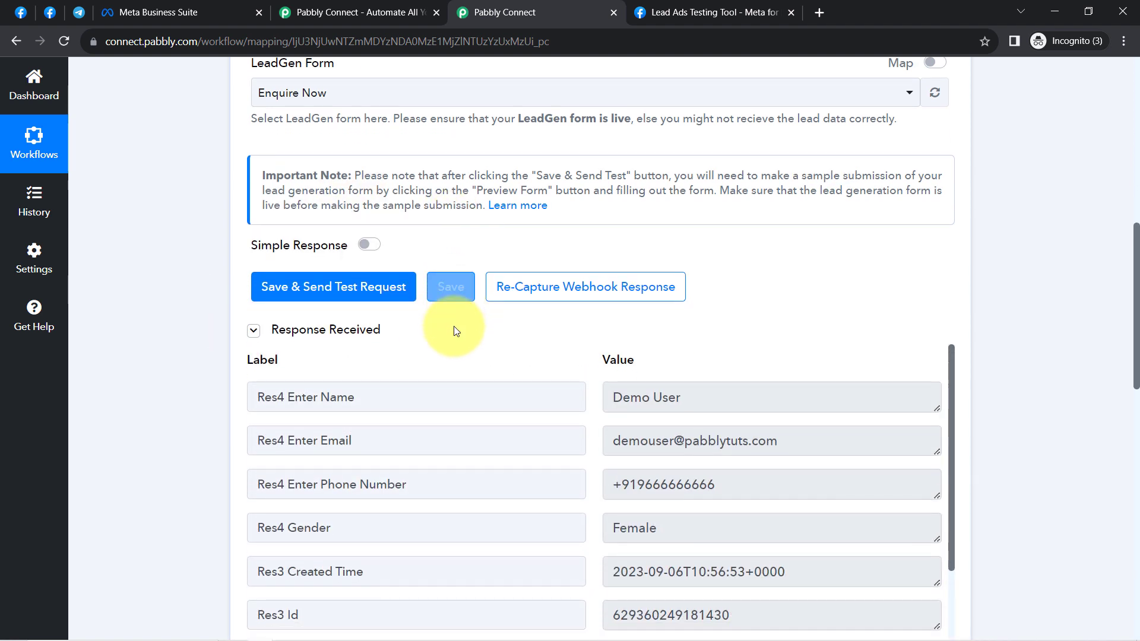
scroll(454, 331, "down", 1)
scroll(309, 404, "down", 3)
scroll(339, 386, "up", 3)
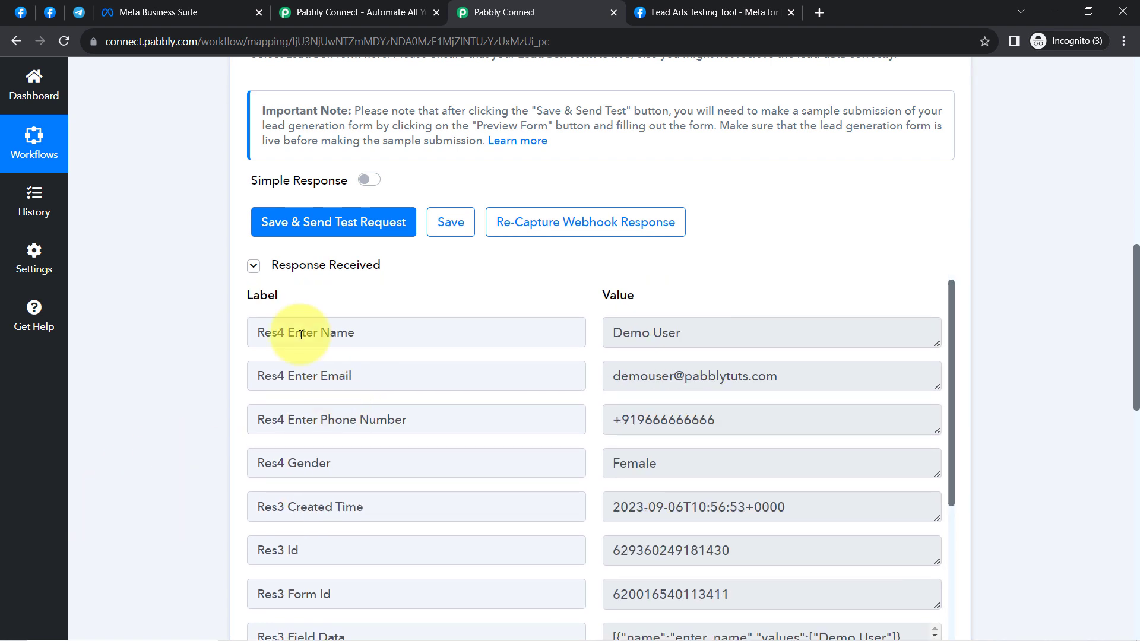
scroll(267, 330, "down", 3)
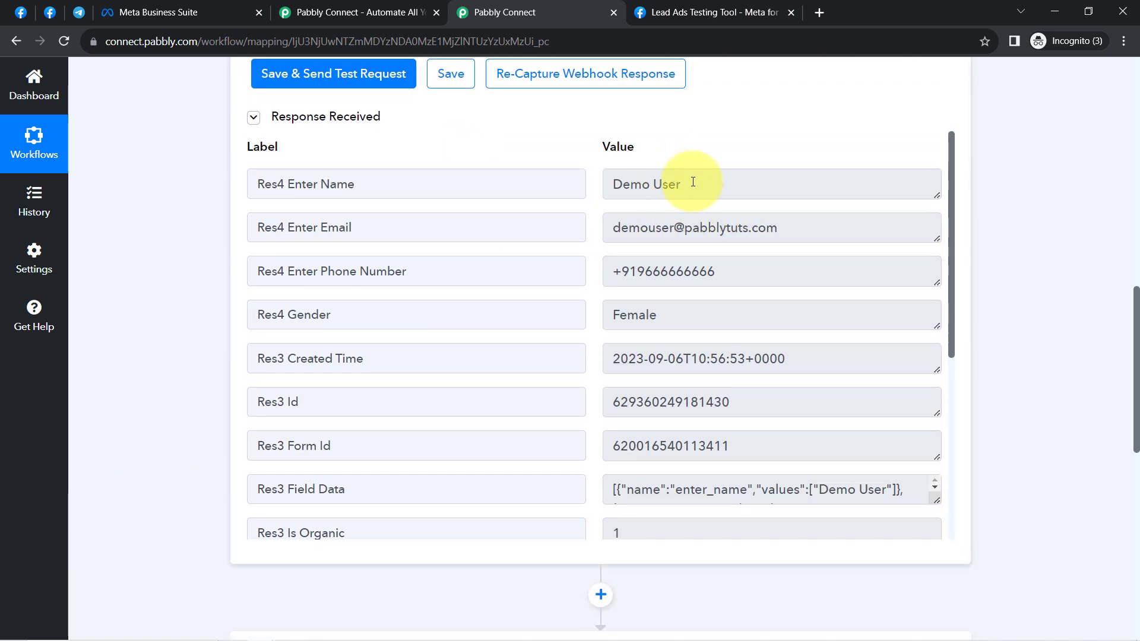
Step: Check the captured name, e-mail, phone, gender and created time, then switch to Meta Business Suite
left_click_drag(693, 182, 622, 184)
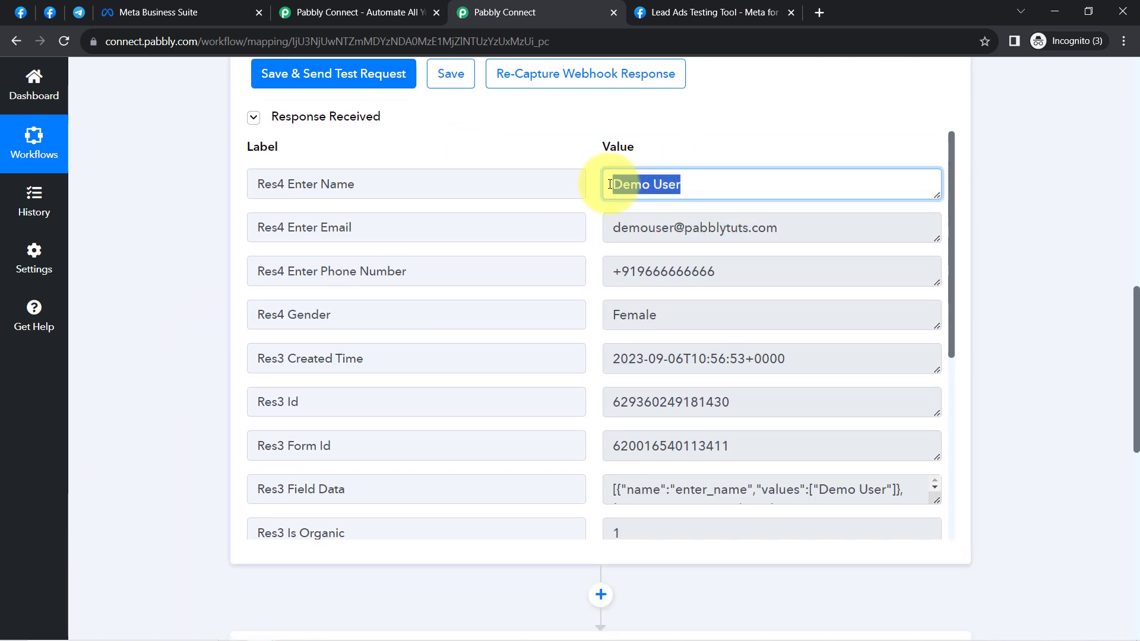
left_click_drag(749, 228, 611, 229)
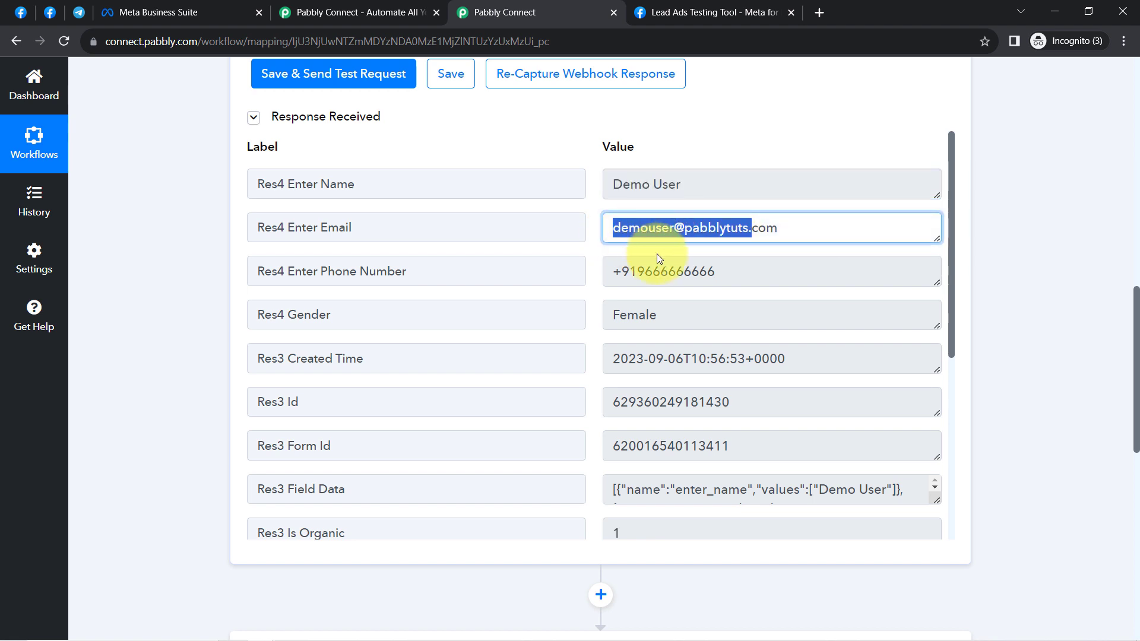
left_click_drag(683, 272, 630, 272)
left_click_drag(657, 315, 632, 320)
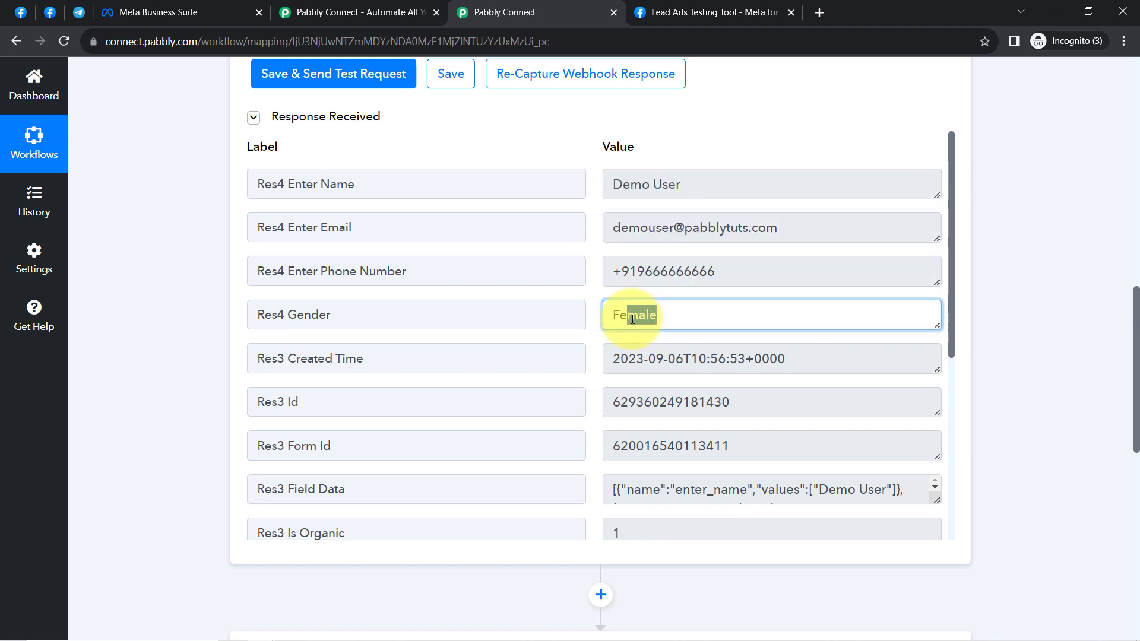
left_click_drag(754, 358, 695, 359)
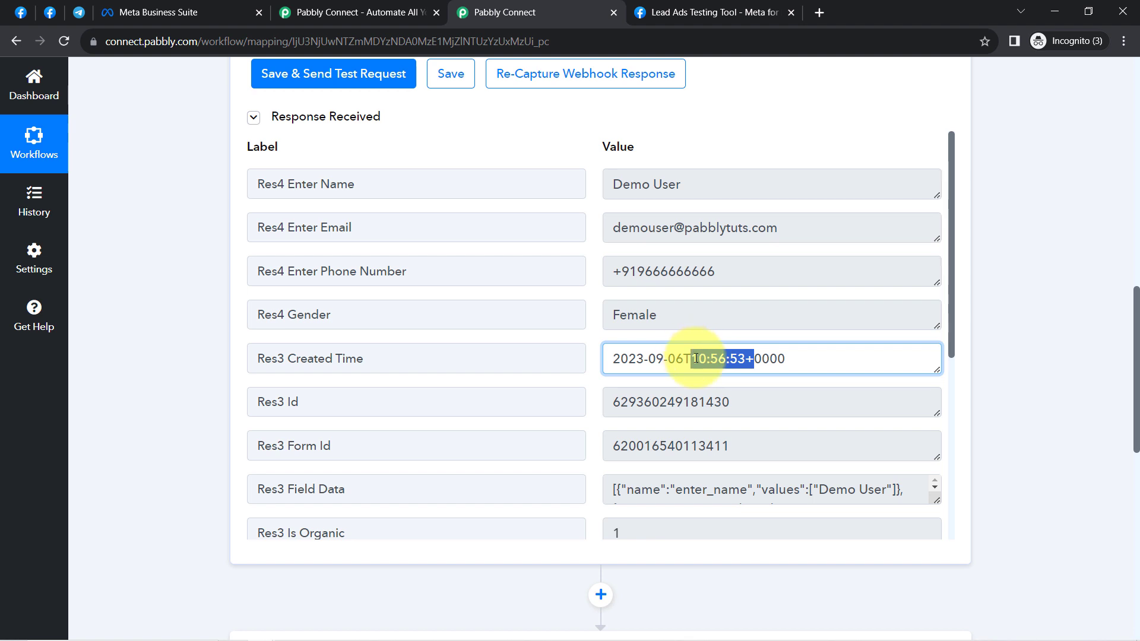
scroll(693, 357, "down", 5)
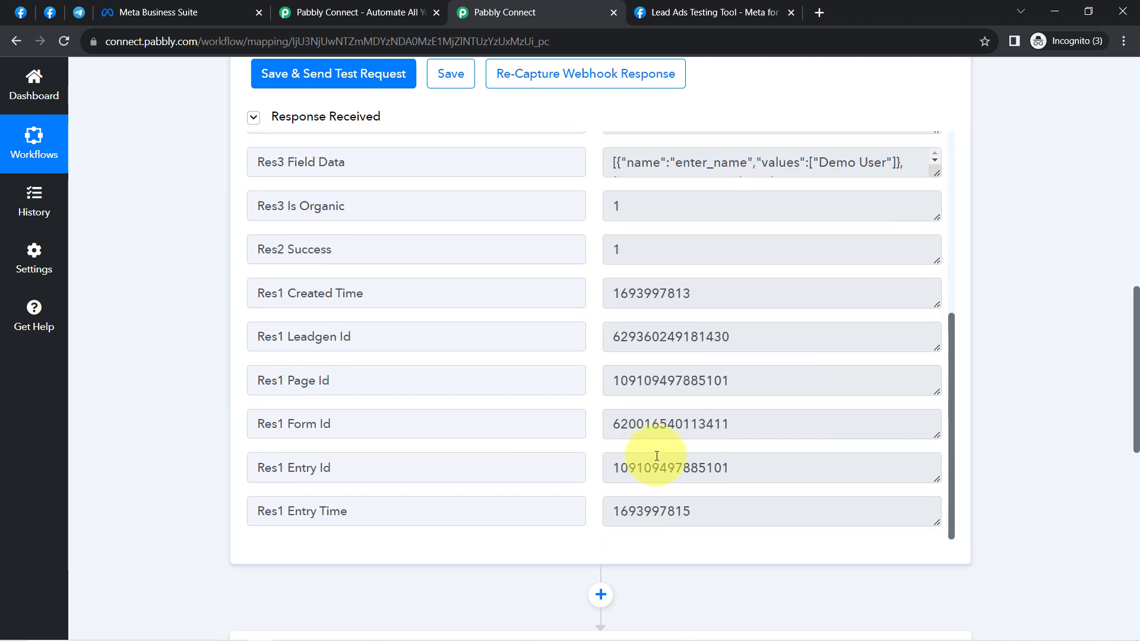
scroll(657, 456, "up", 5)
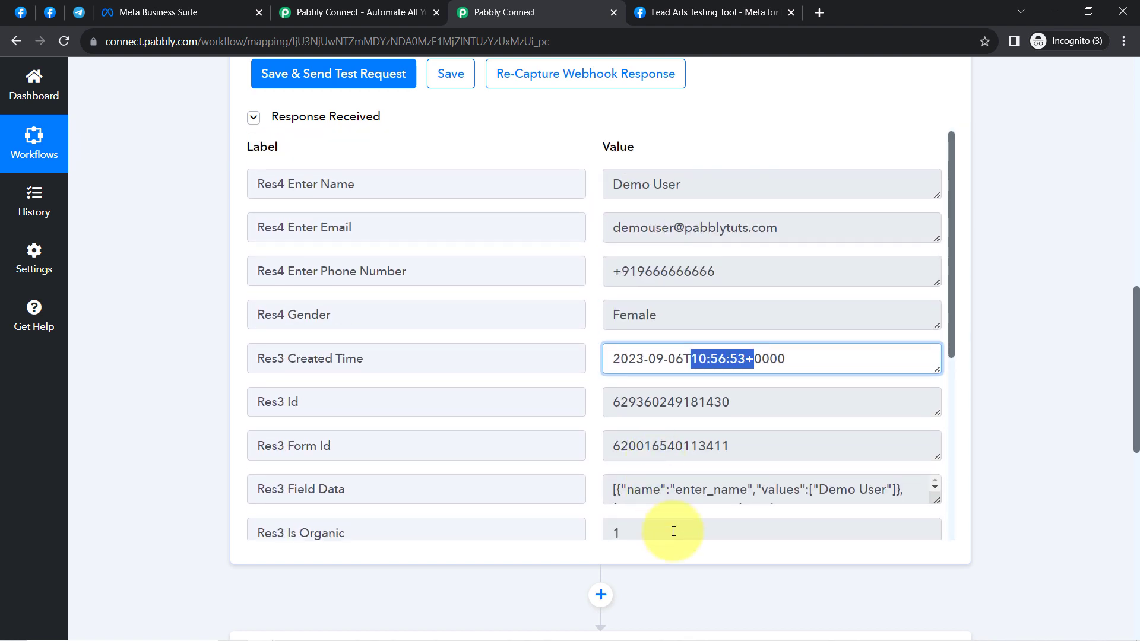
left_click(162, 10)
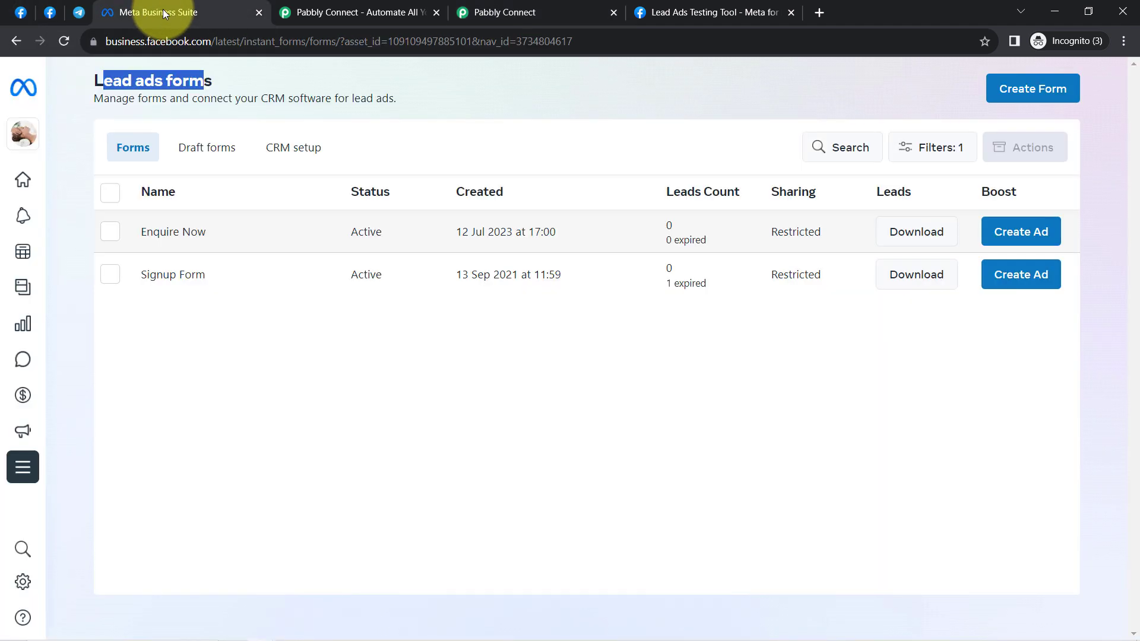
Step: Close the Meta Business Suite and Pabbly homepage tabs, dismiss the spa search, and return to the workflow
left_click(259, 13)
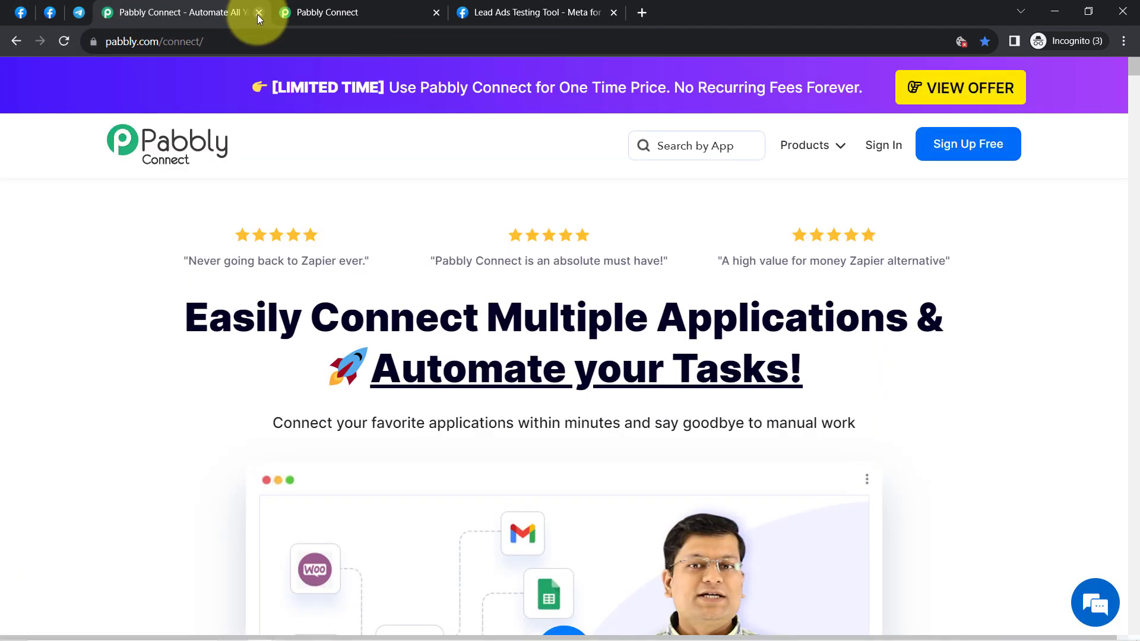
left_click(258, 13)
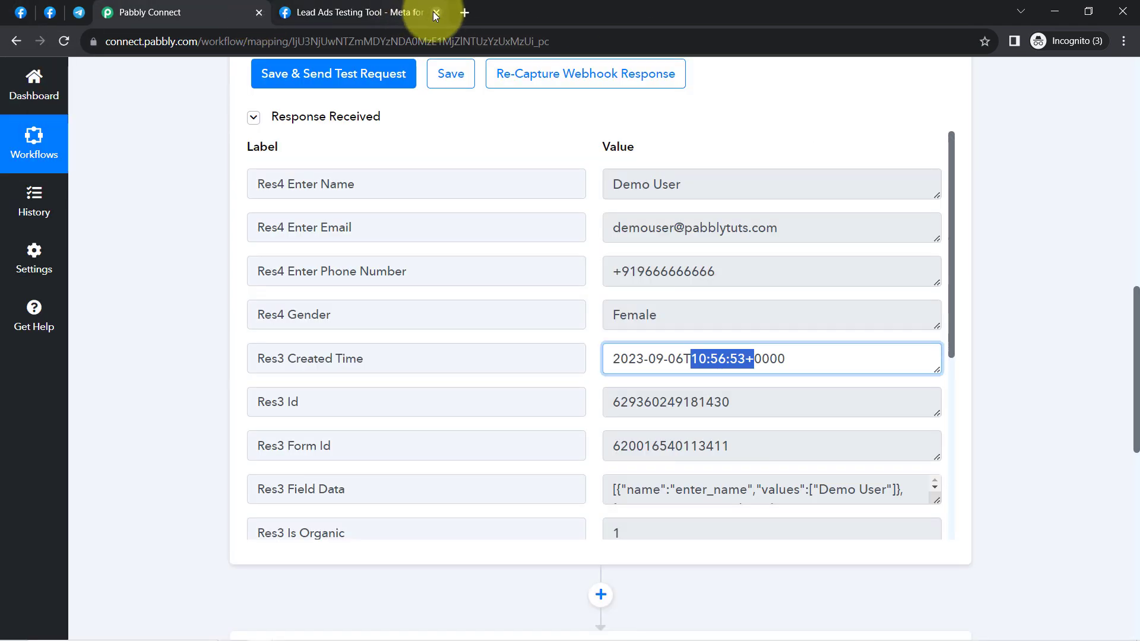
left_click(49, 13)
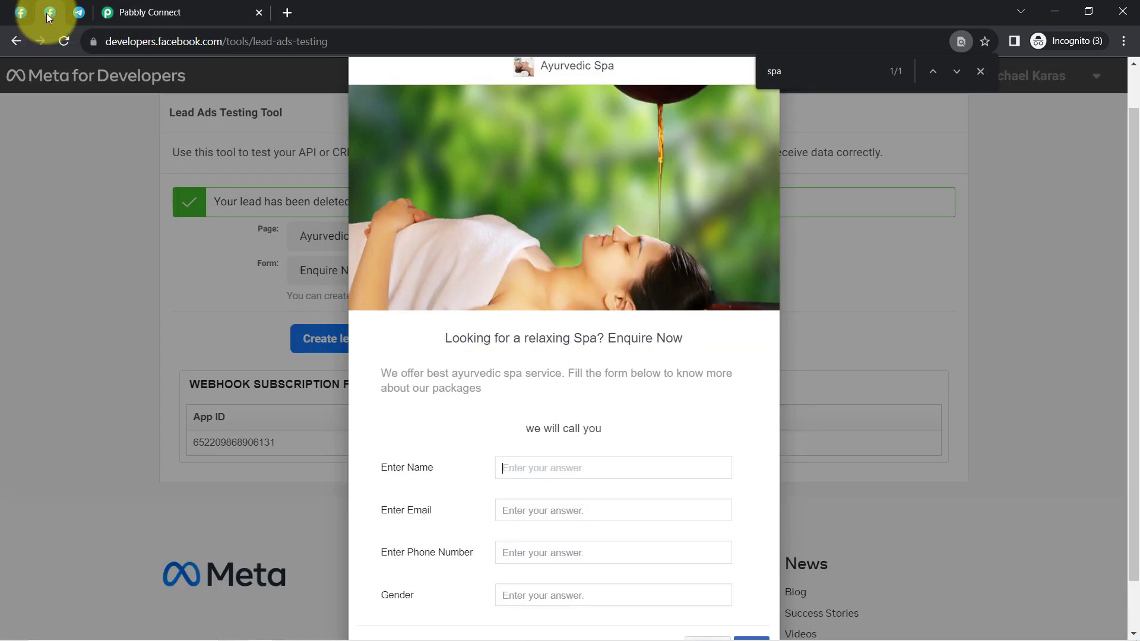
left_click(980, 73)
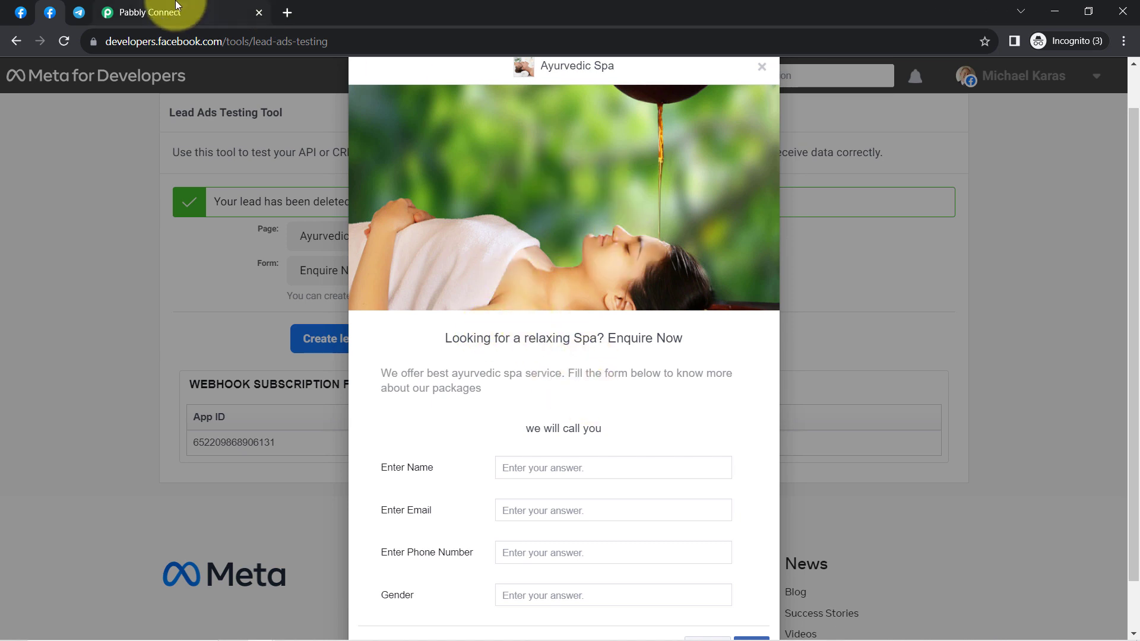
left_click(241, 11)
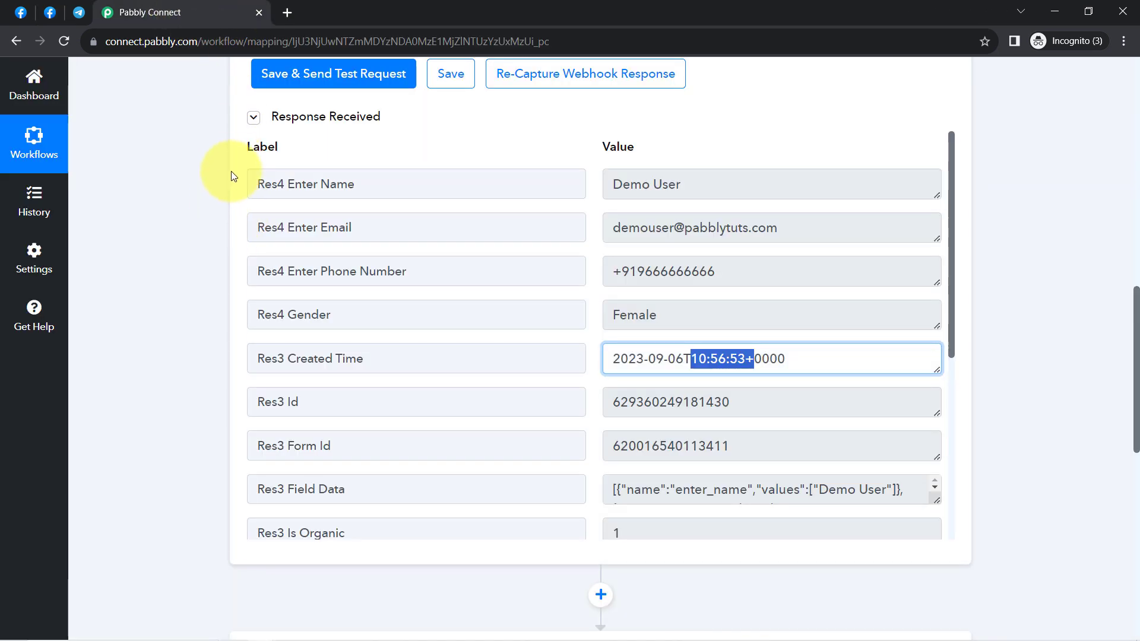
scroll(230, 176, "up", 15)
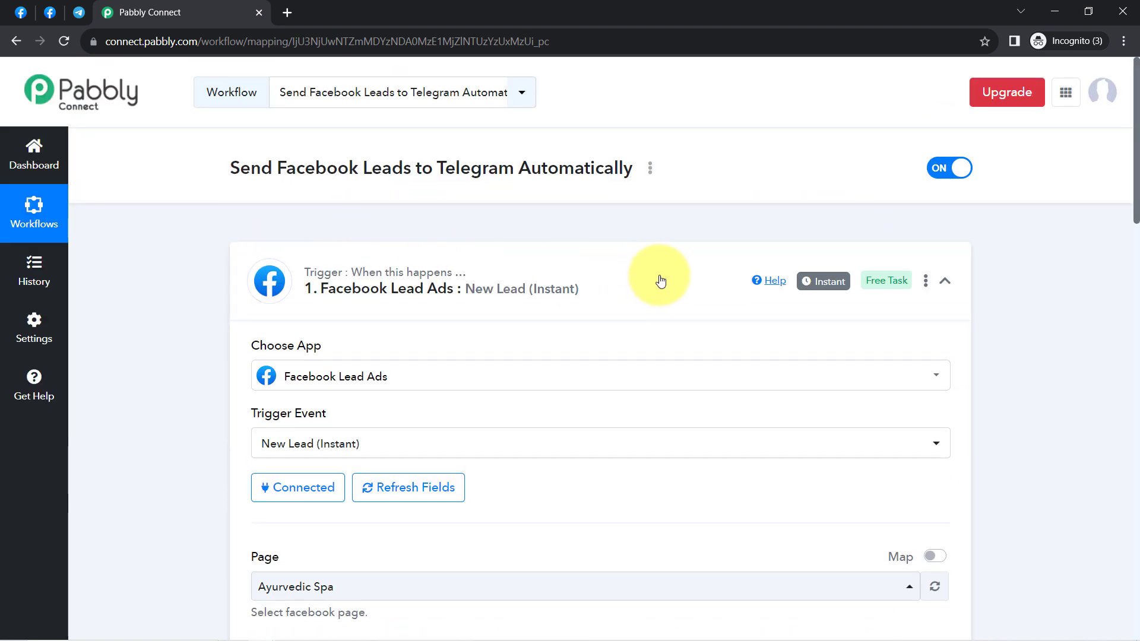
Step: Collapse the Facebook Lead Ads trigger and set the Telegram Bot event to 'Send a Text Message or Reply'
mouse_move(817, 288)
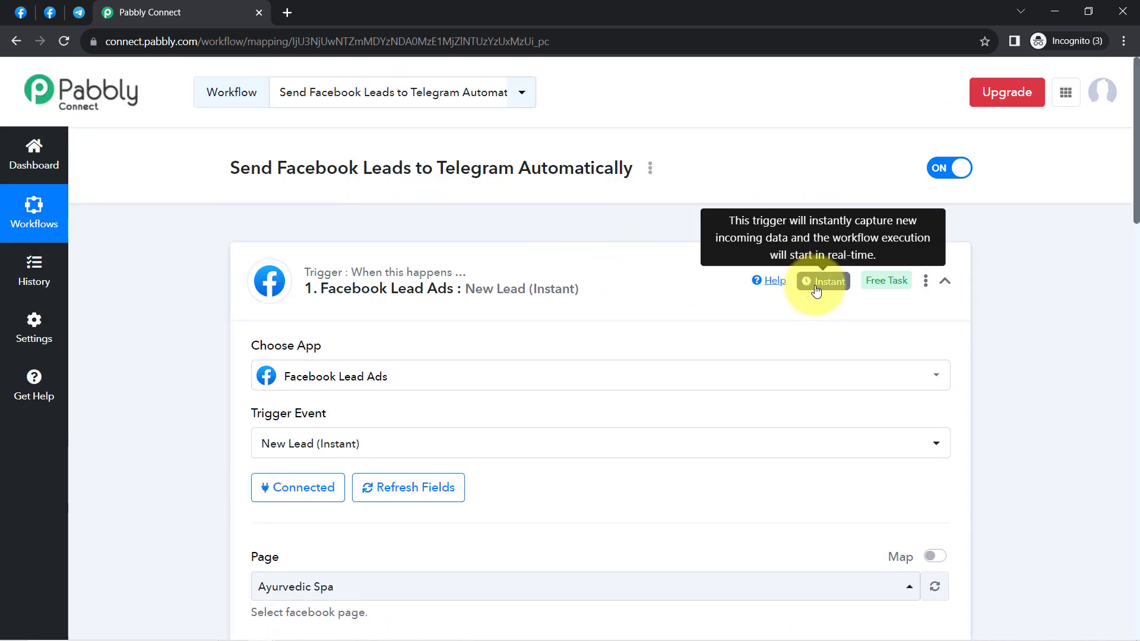
left_click(801, 277)
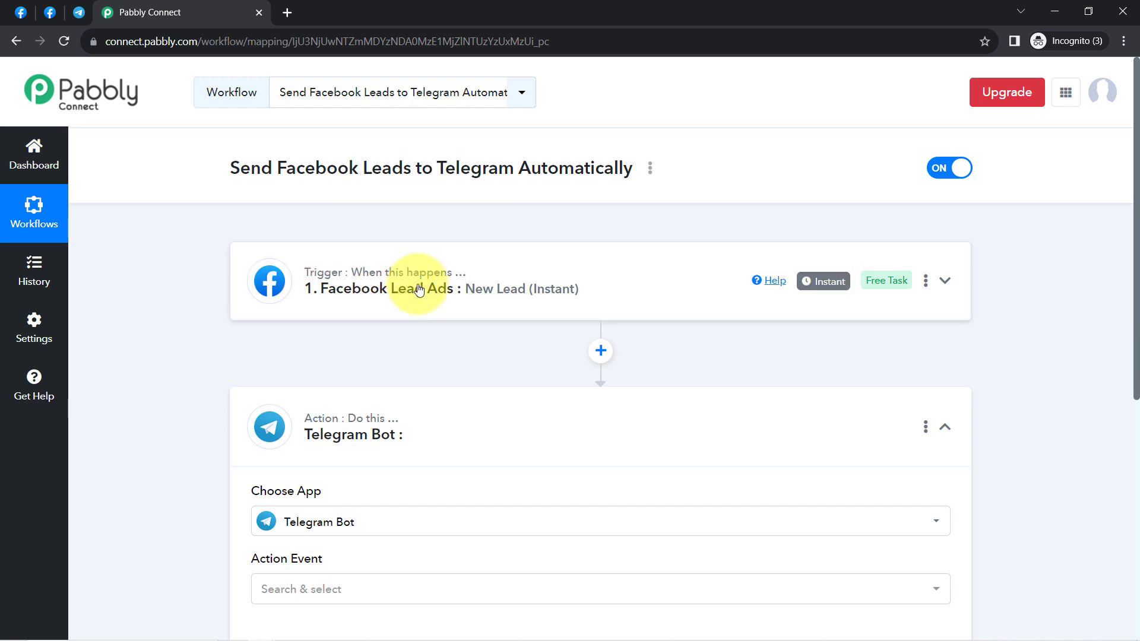
scroll(356, 343, "down", 5)
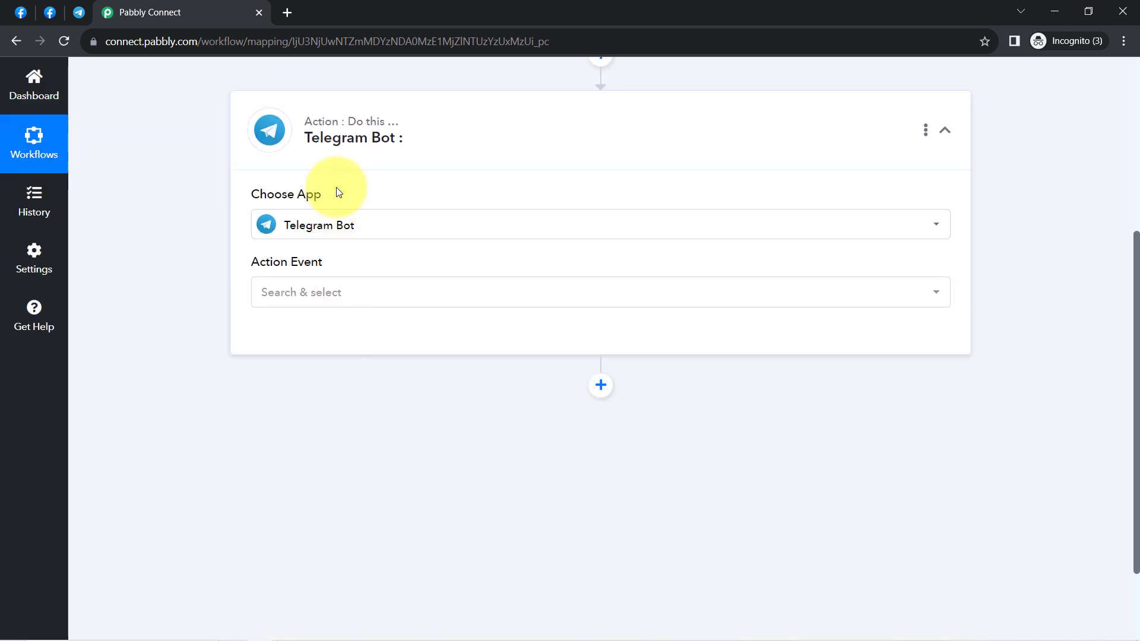
left_click(335, 294)
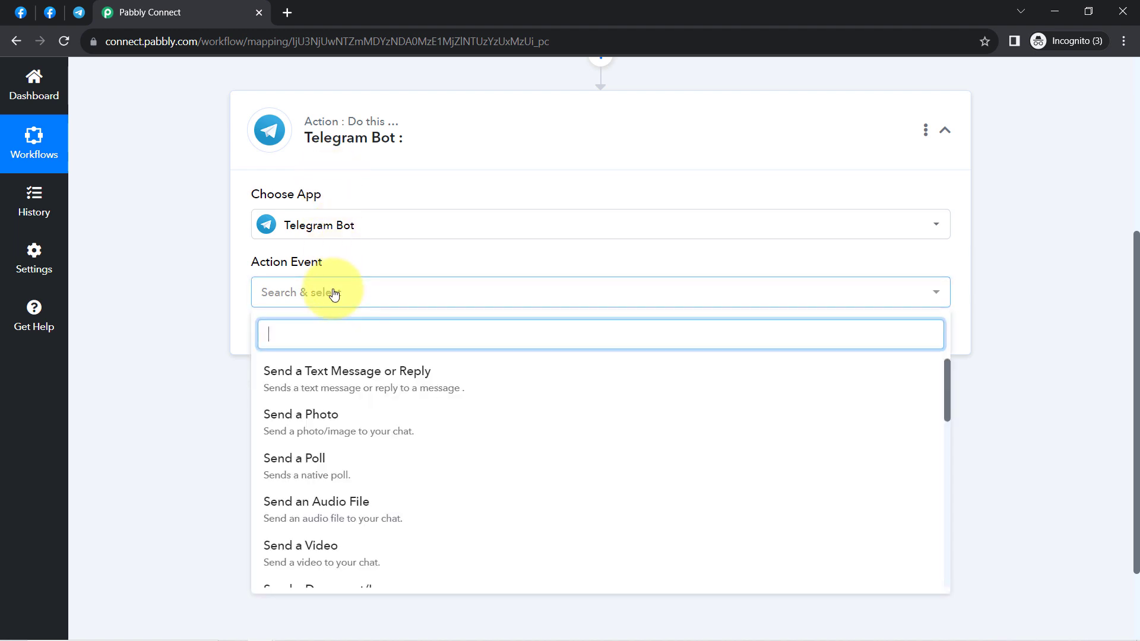
left_click(386, 380)
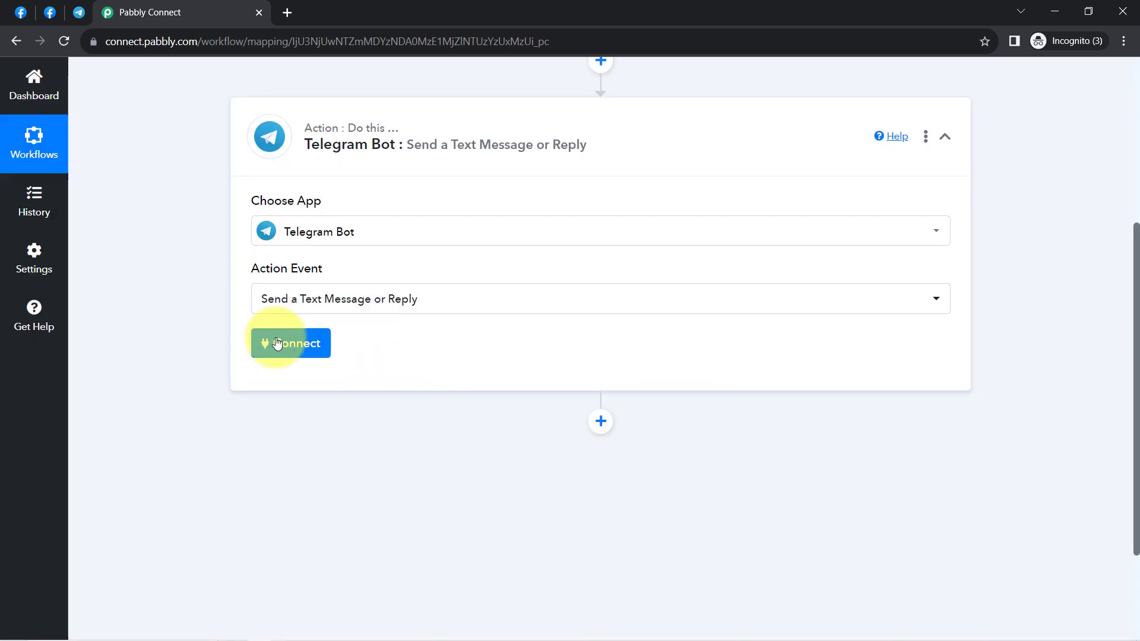
Step: Start adding a new Telegram Bot connection, noting its Token requirement
left_click(277, 343)
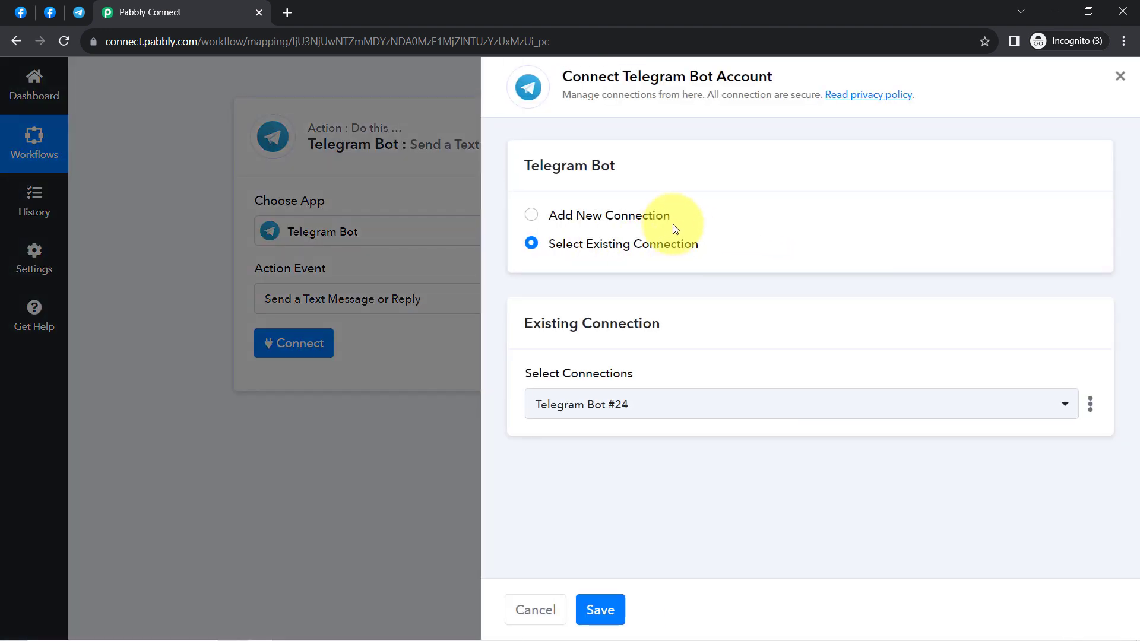
left_click(657, 215)
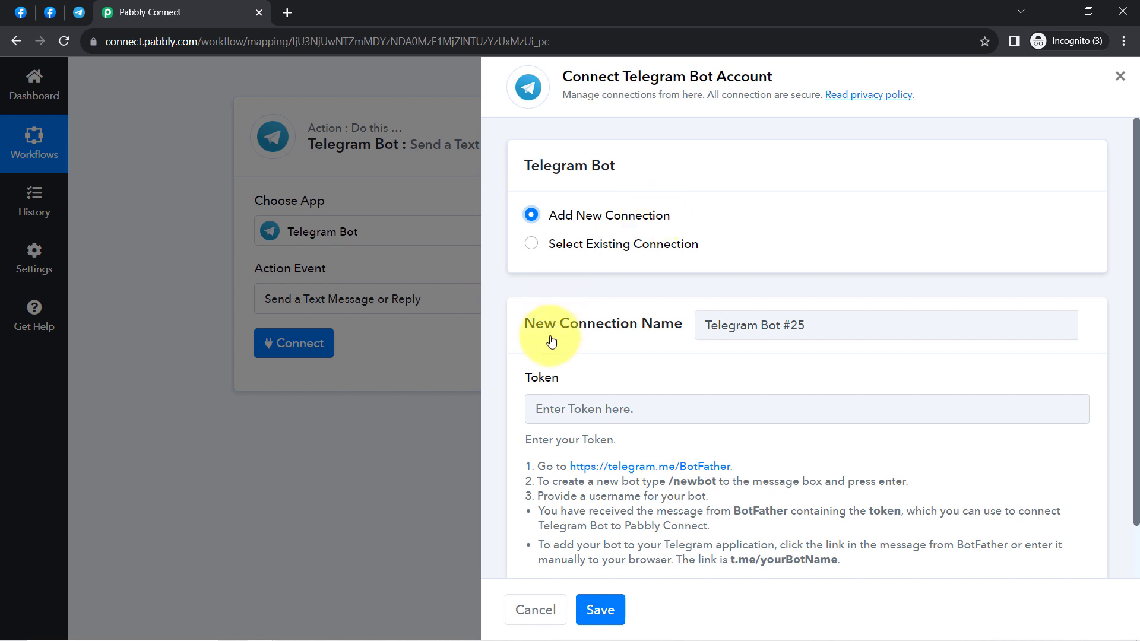
left_click_drag(531, 376, 596, 379)
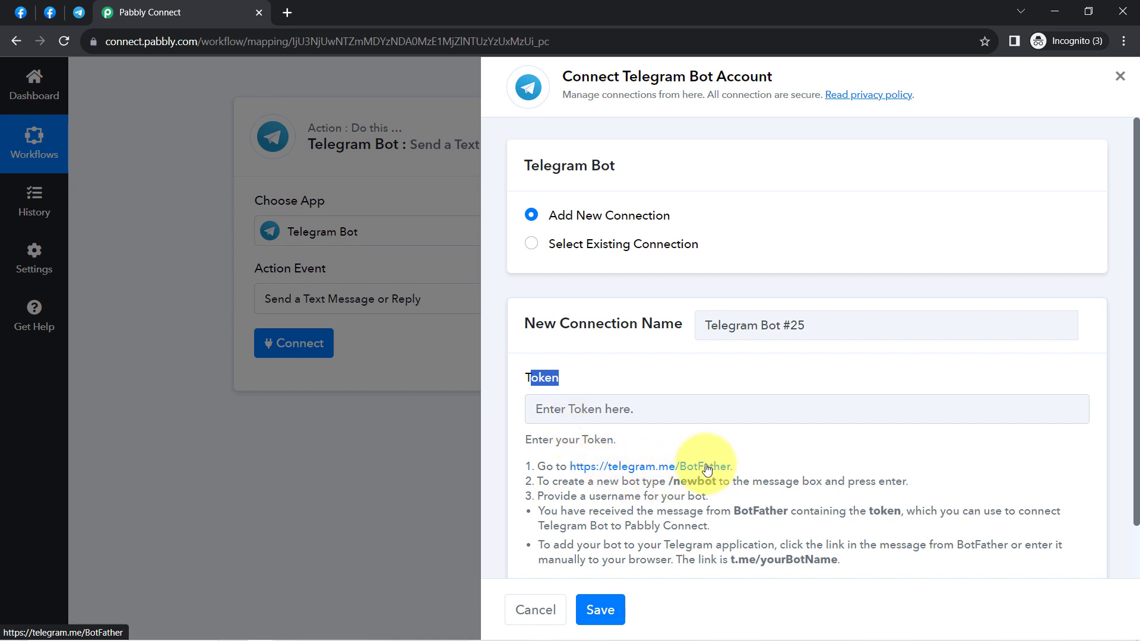
Step: Find the BotFather chat in Telegram Web by searching 'botf', checking Pabbly's /newbot instruction
left_click(75, 20)
left_click(102, 74)
type("bot")
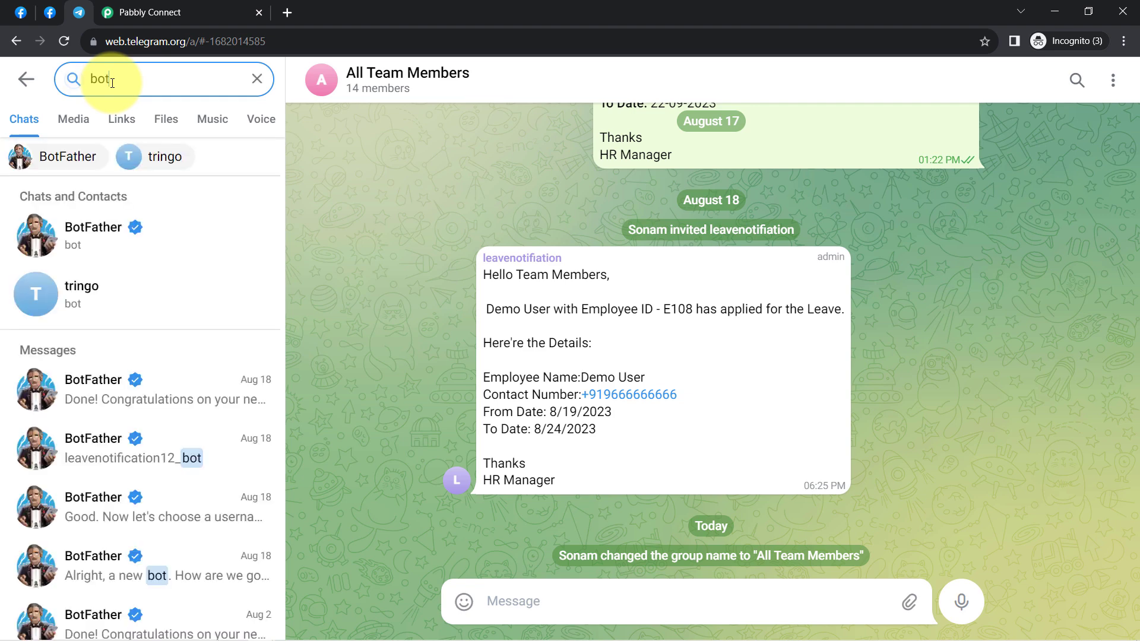
type("f")
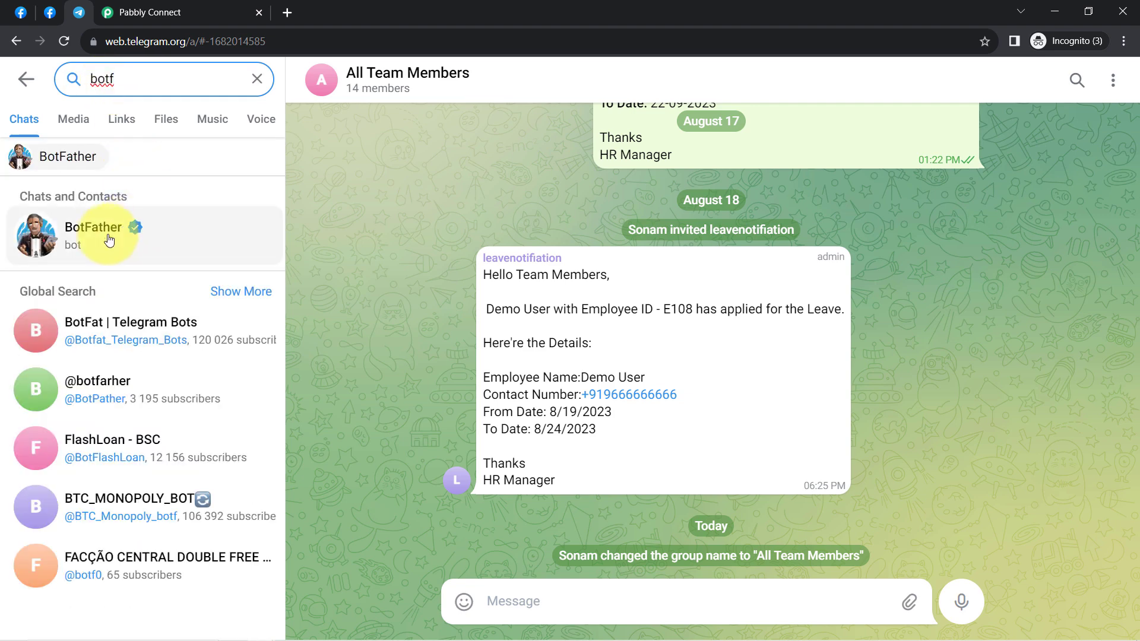
left_click(109, 239)
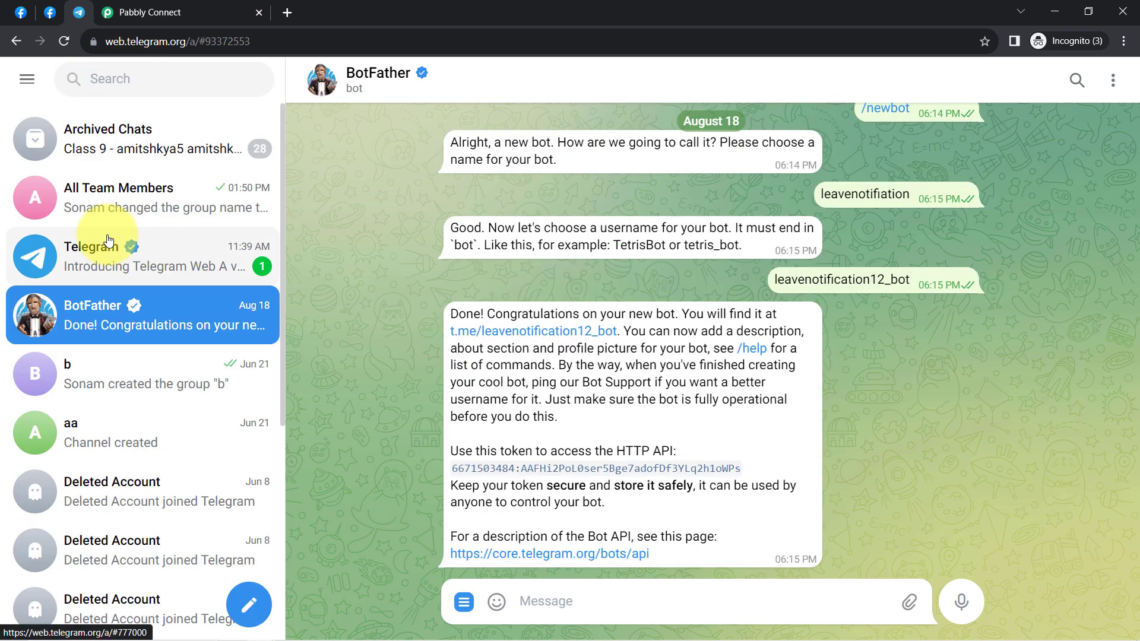
left_click(159, 4)
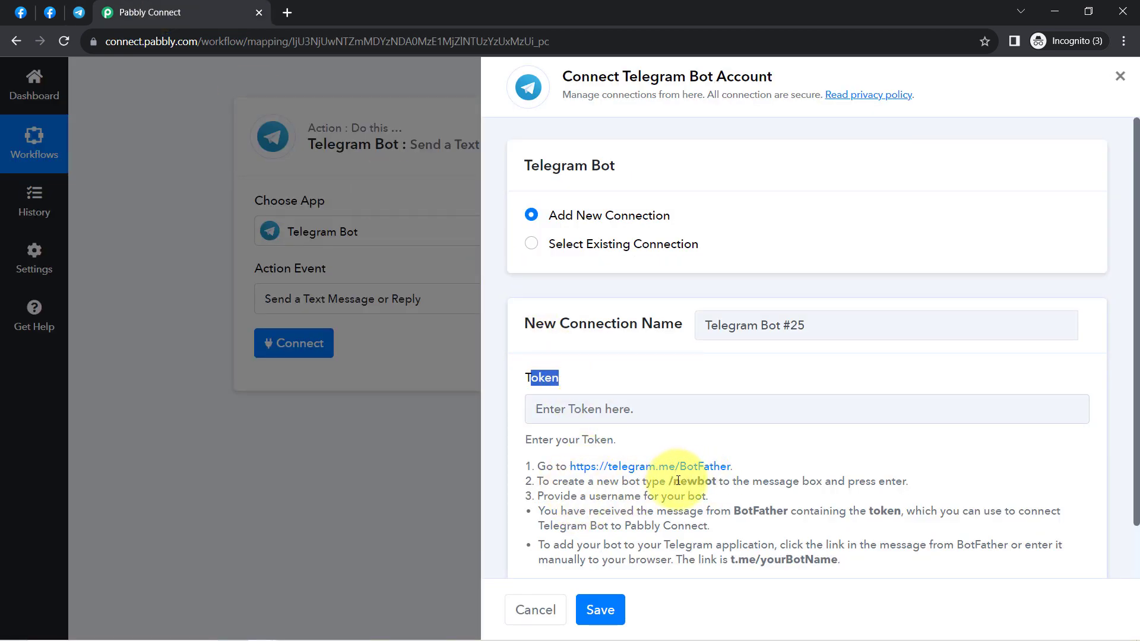
mouse_move(678, 481)
left_mouse_down()
mouse_move(711, 483)
mouse_move(668, 482)
left_mouse_up()
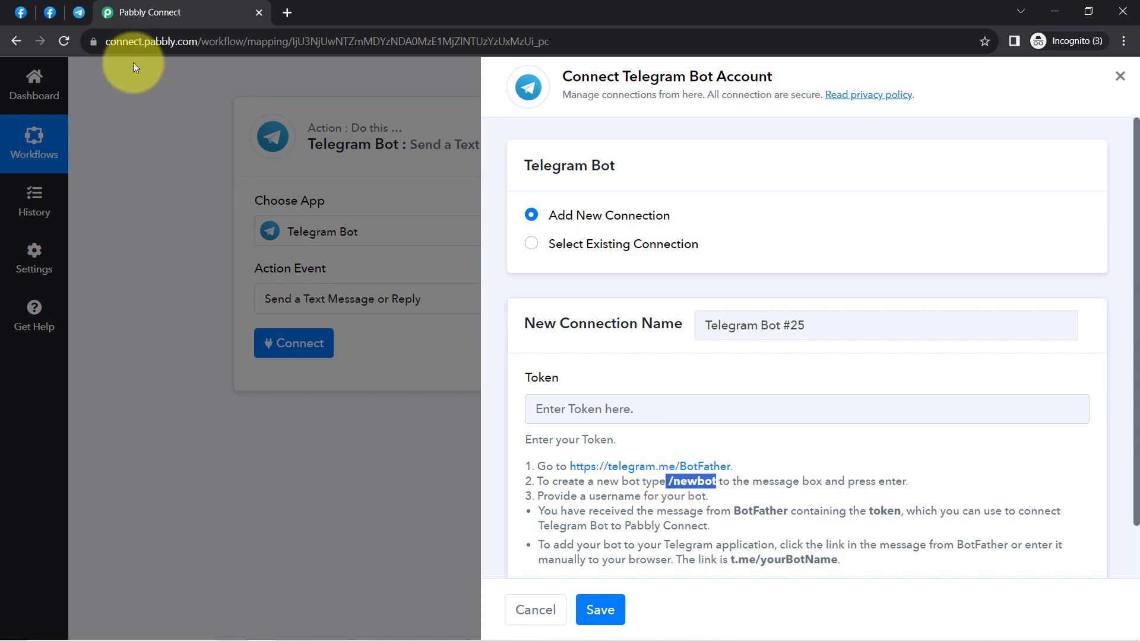
left_click(77, 13)
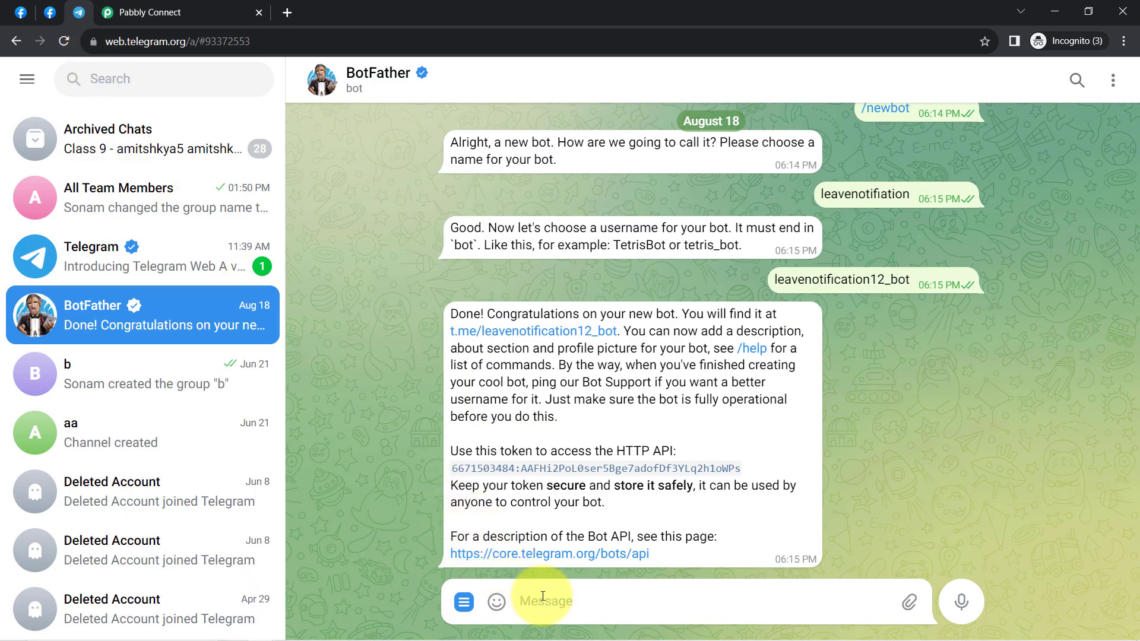
Step: Send /newbot to BotFather and name the new bot leadadtesting
key("Return")
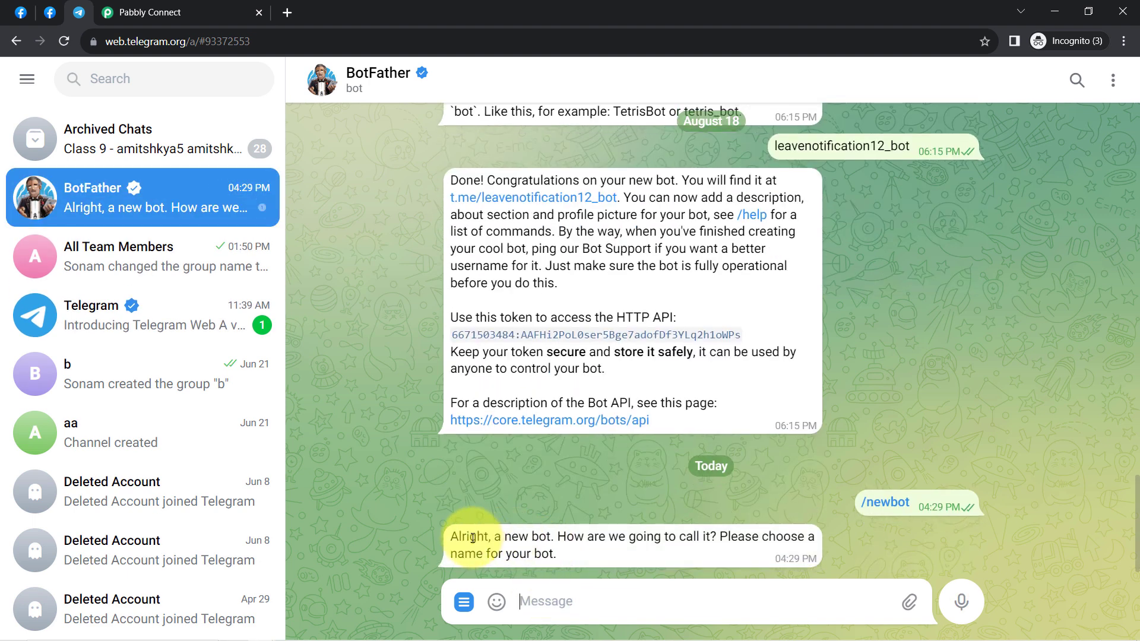
left_click_drag(462, 538, 699, 536)
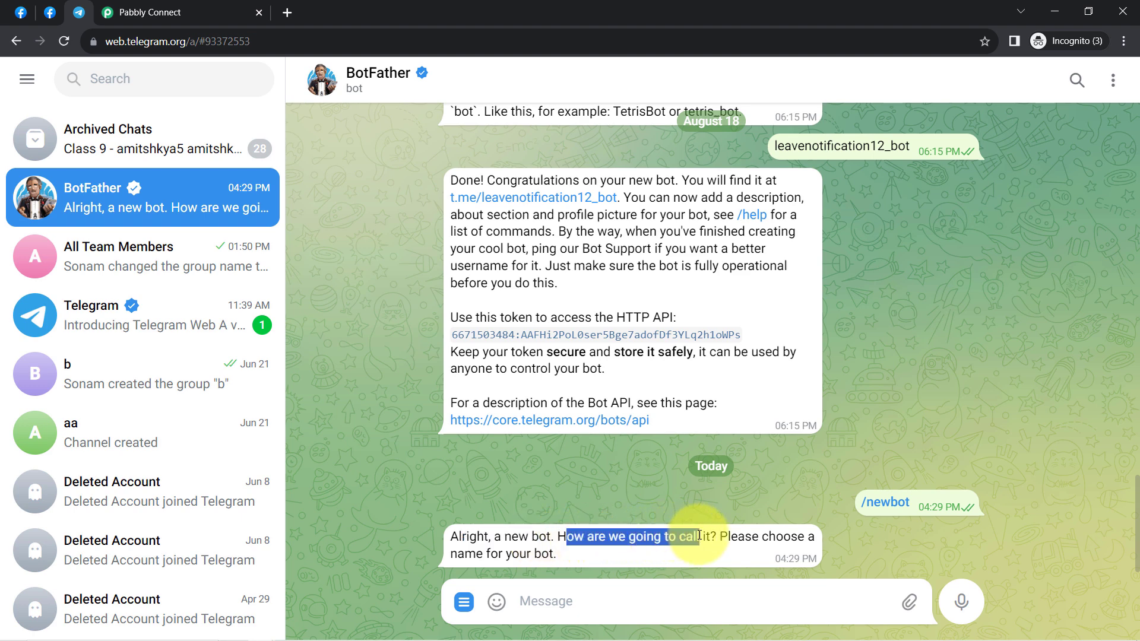
left_click(562, 601)
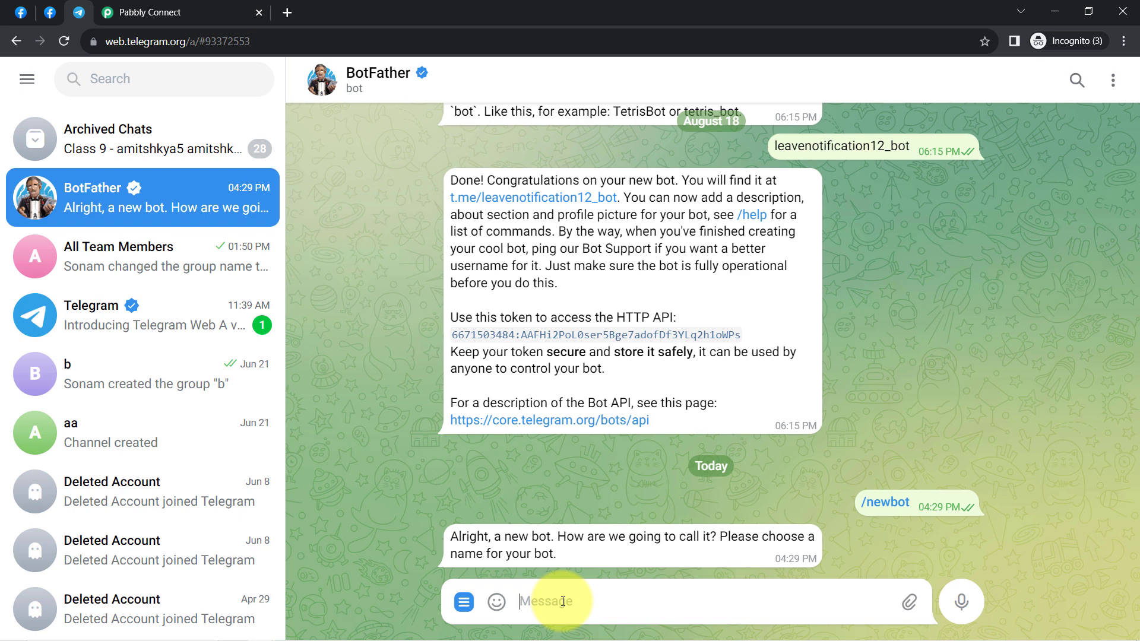
type("leadadtesting")
key("Return")
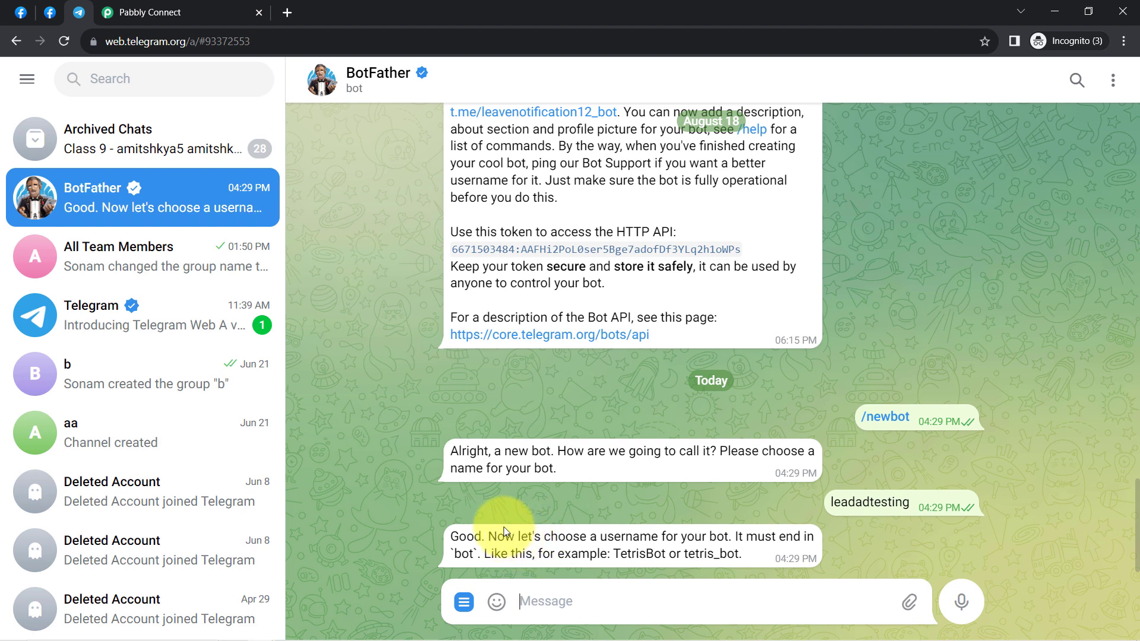
Step: Give the bot the username leadadtesting_bot and select its issued API token
left_click_drag(509, 537, 721, 541)
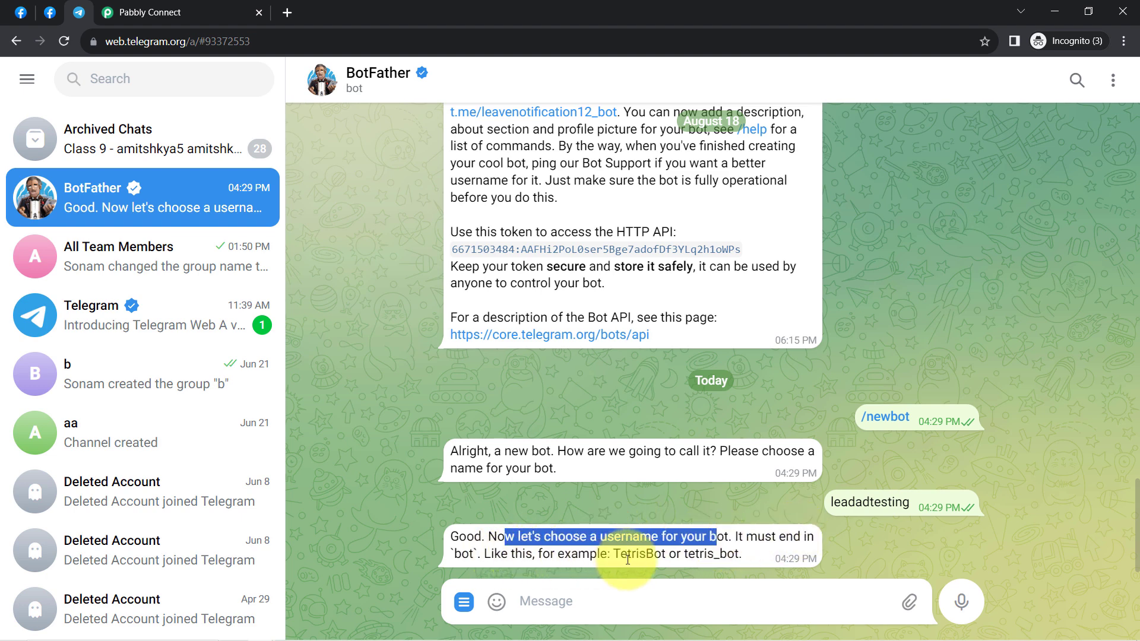
left_click_drag(740, 558, 687, 558)
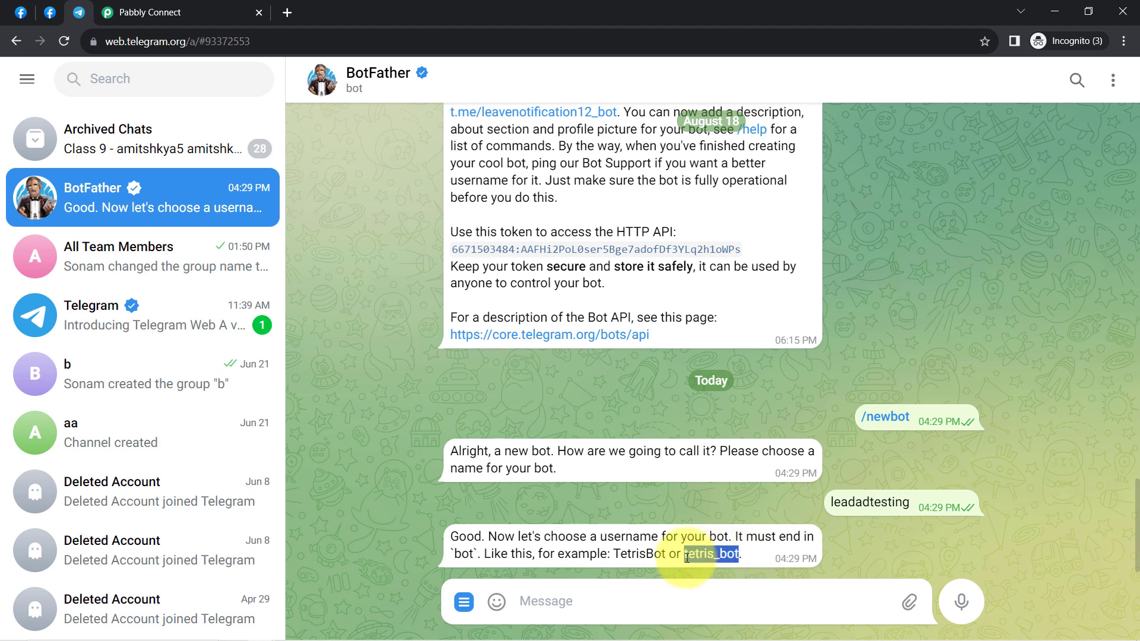
double_click(856, 506)
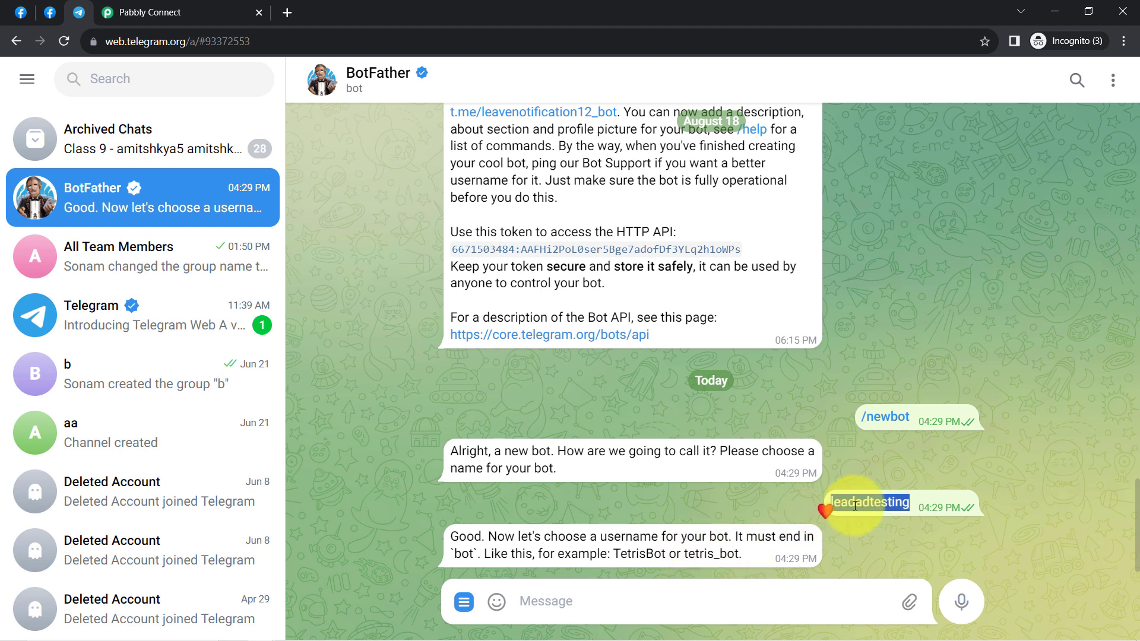
key("ctrl+c")
key("ctrl+v")
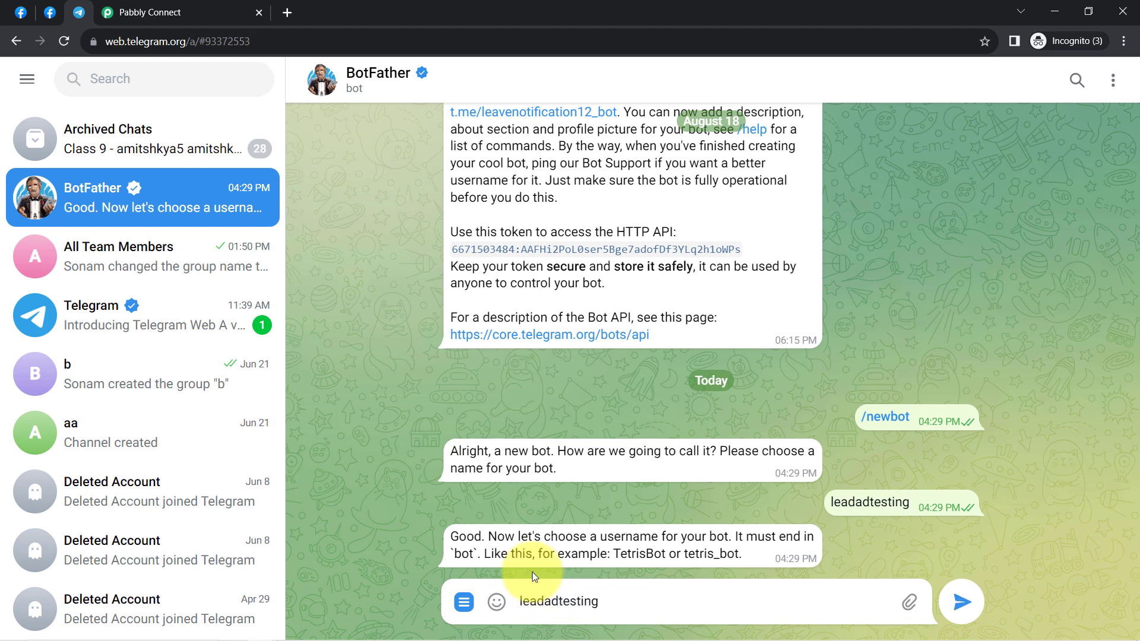
type("_bot")
key("Return")
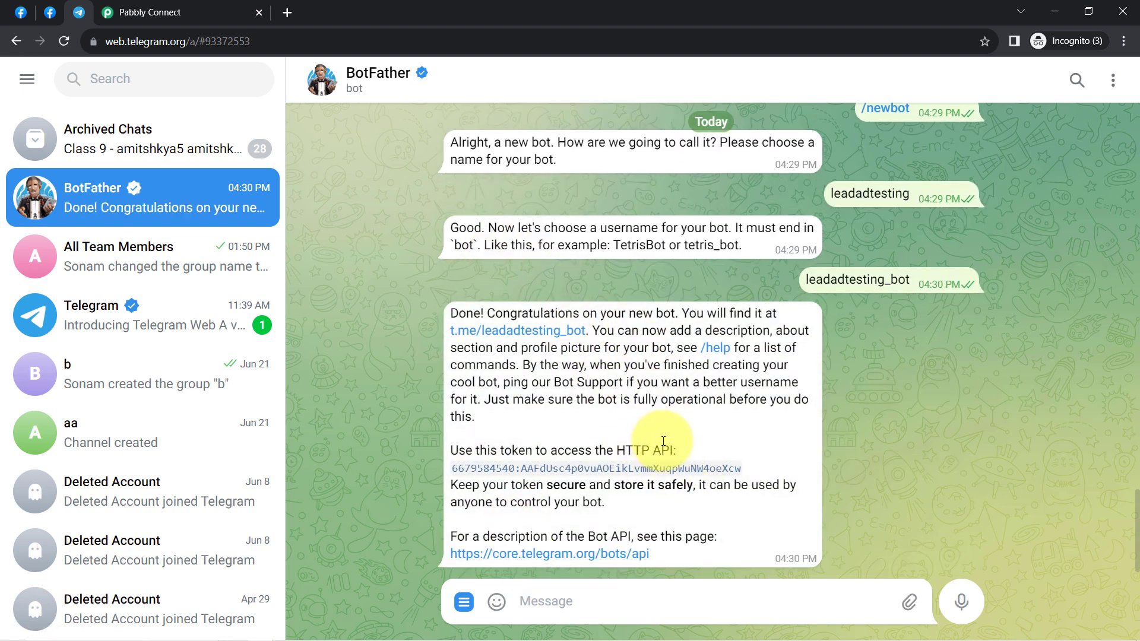
left_click_drag(739, 470, 454, 474)
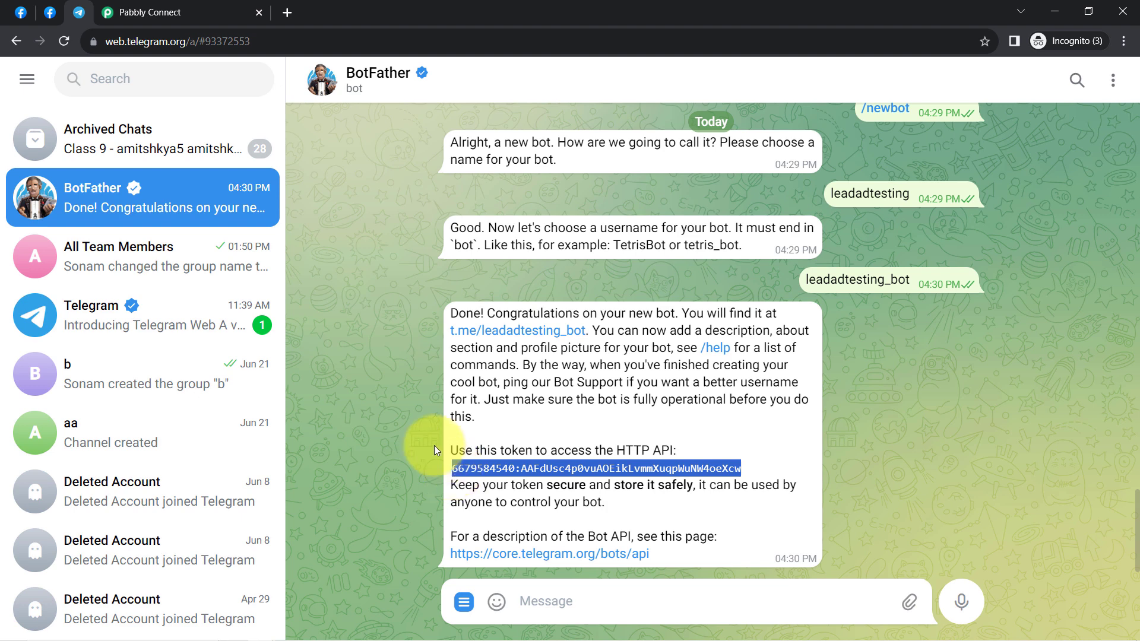
Step: Paste the new bot's token into the Telegram Bot connection and save it
left_click(150, 12)
left_click(680, 406)
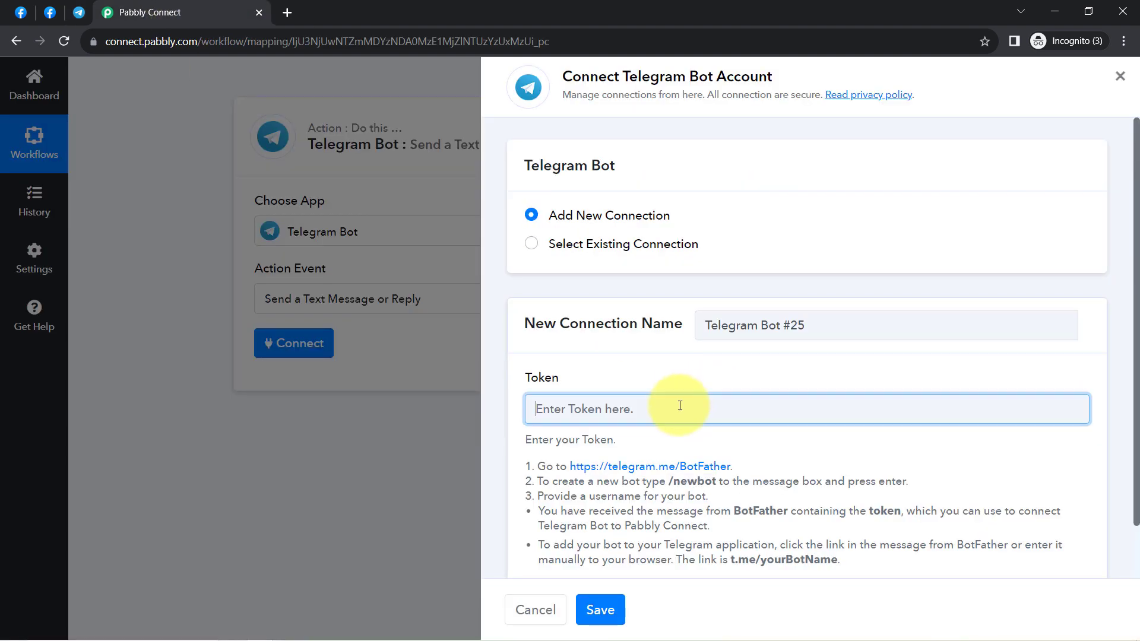
key("ctrl+v")
left_click(598, 612)
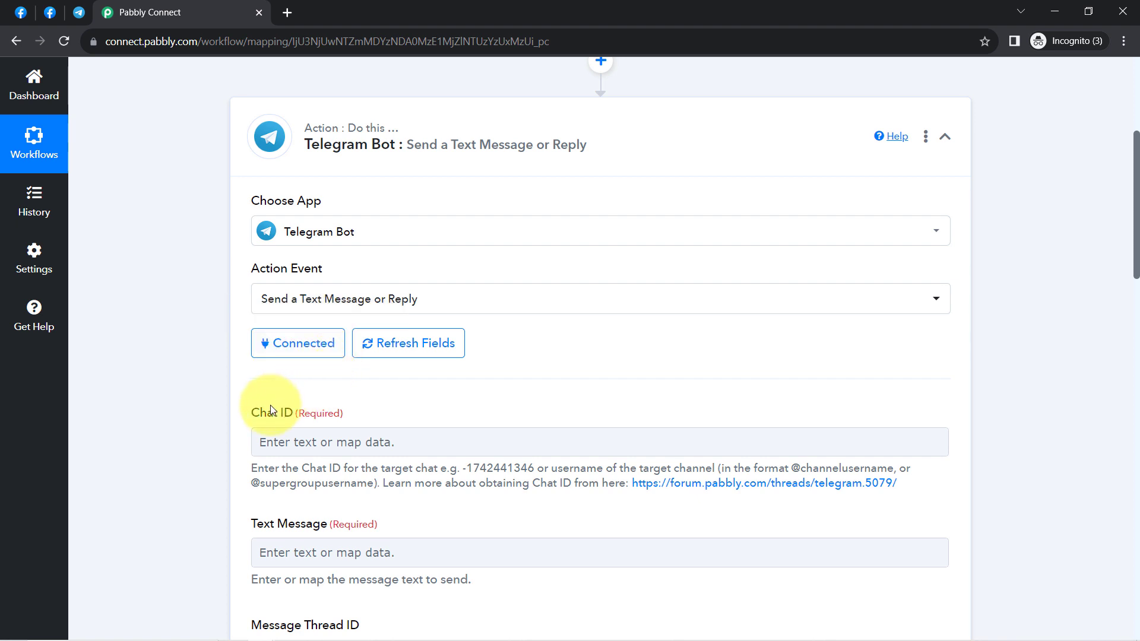
left_click_drag(269, 412, 301, 410)
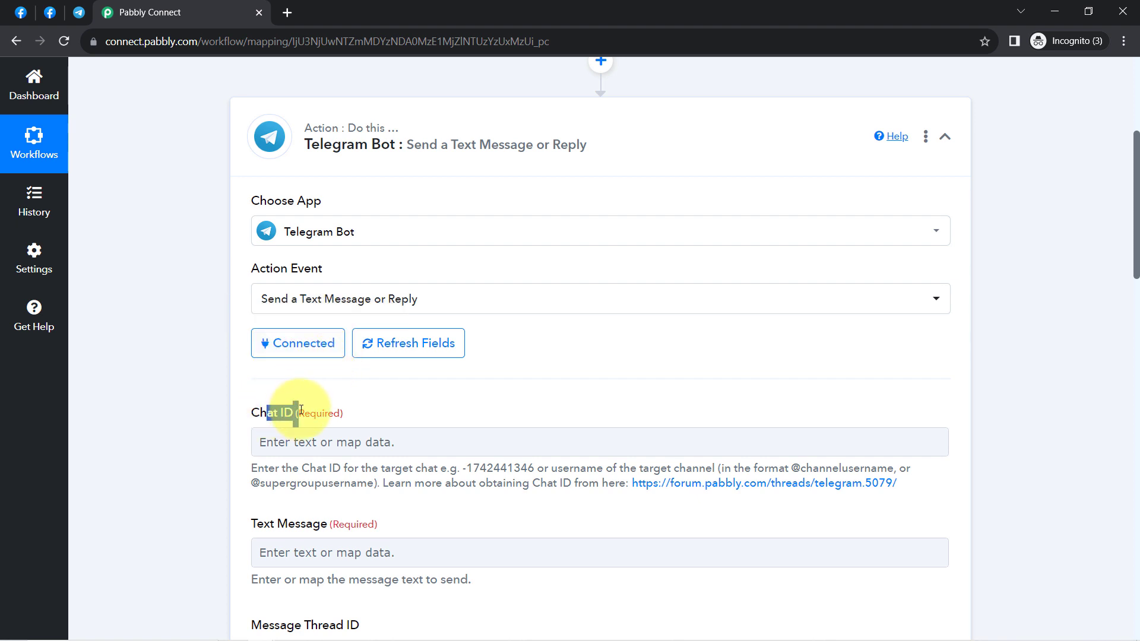
left_click(79, 12)
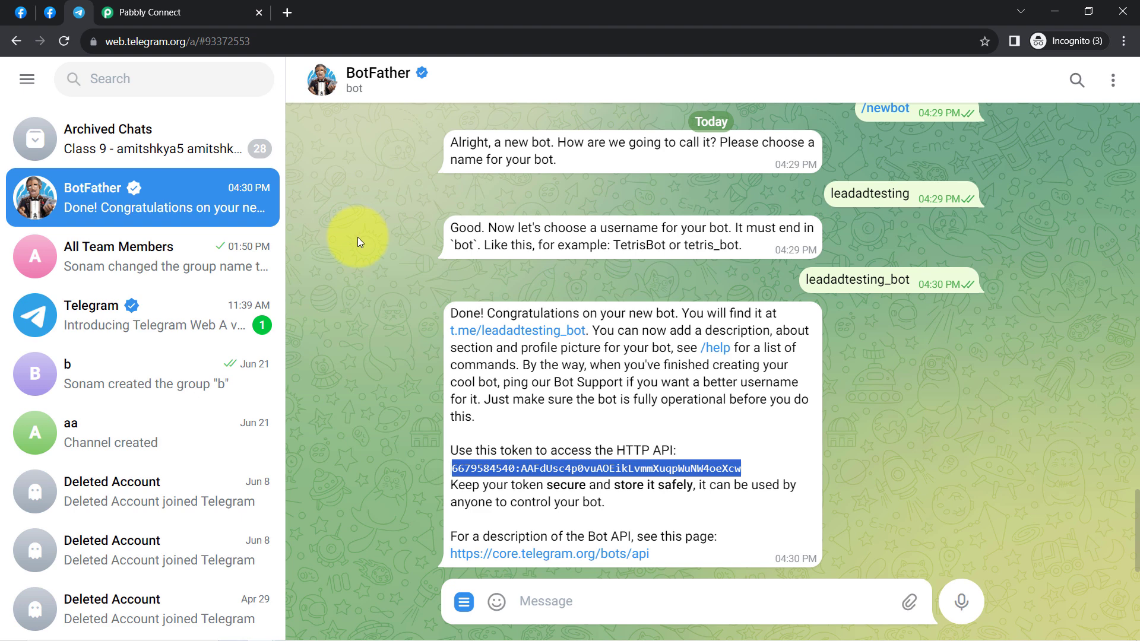
left_click(118, 260)
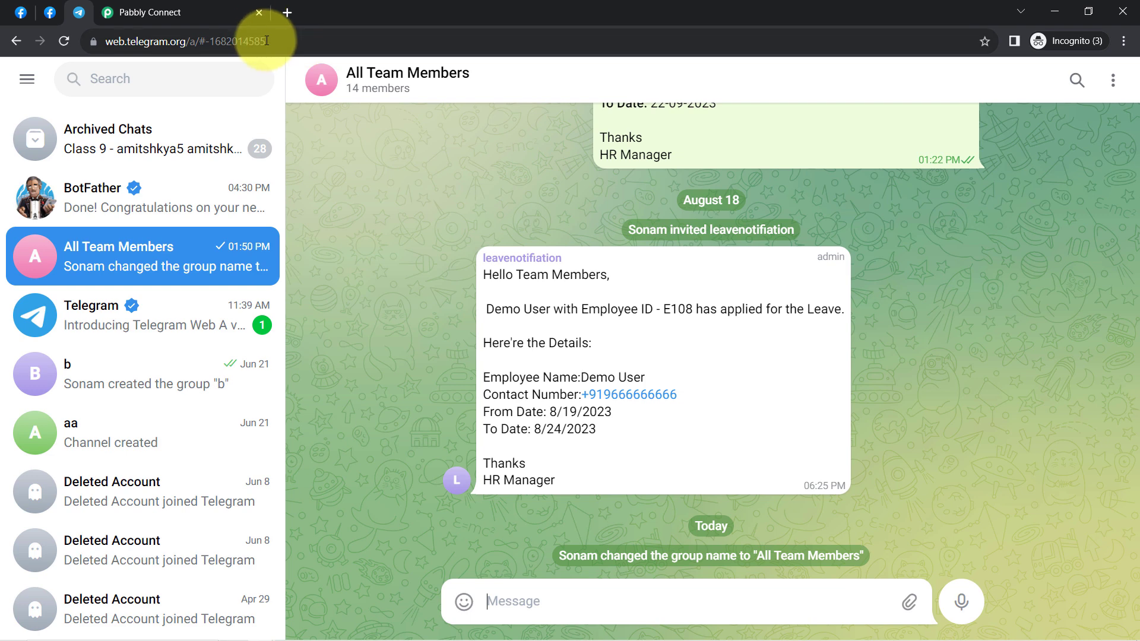
left_click_drag(272, 42, 203, 44)
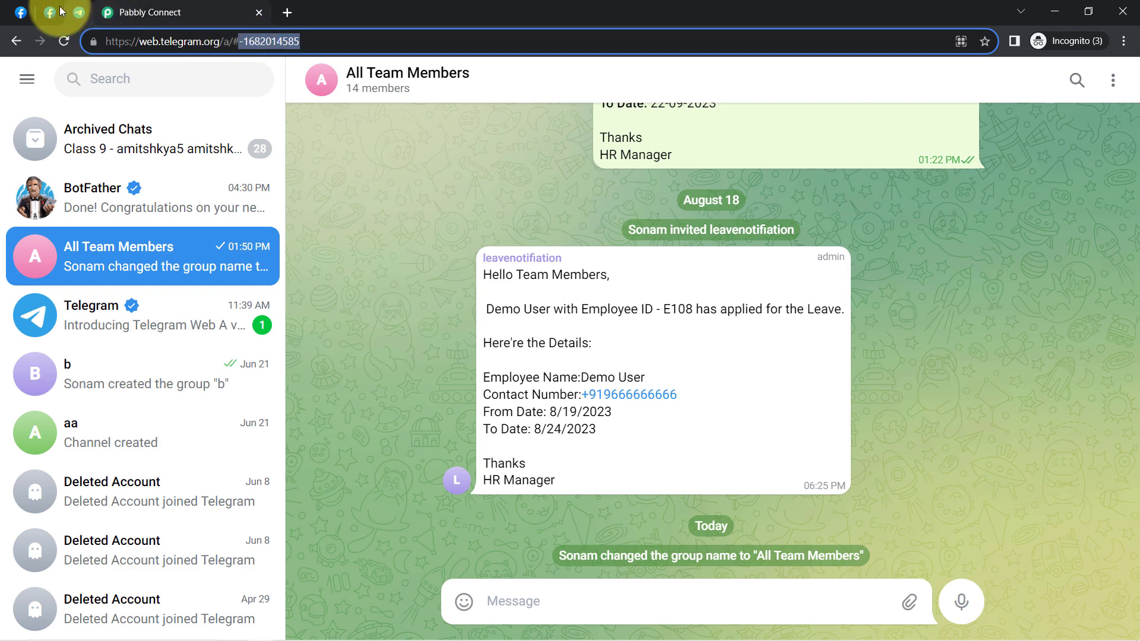
left_click(107, 11)
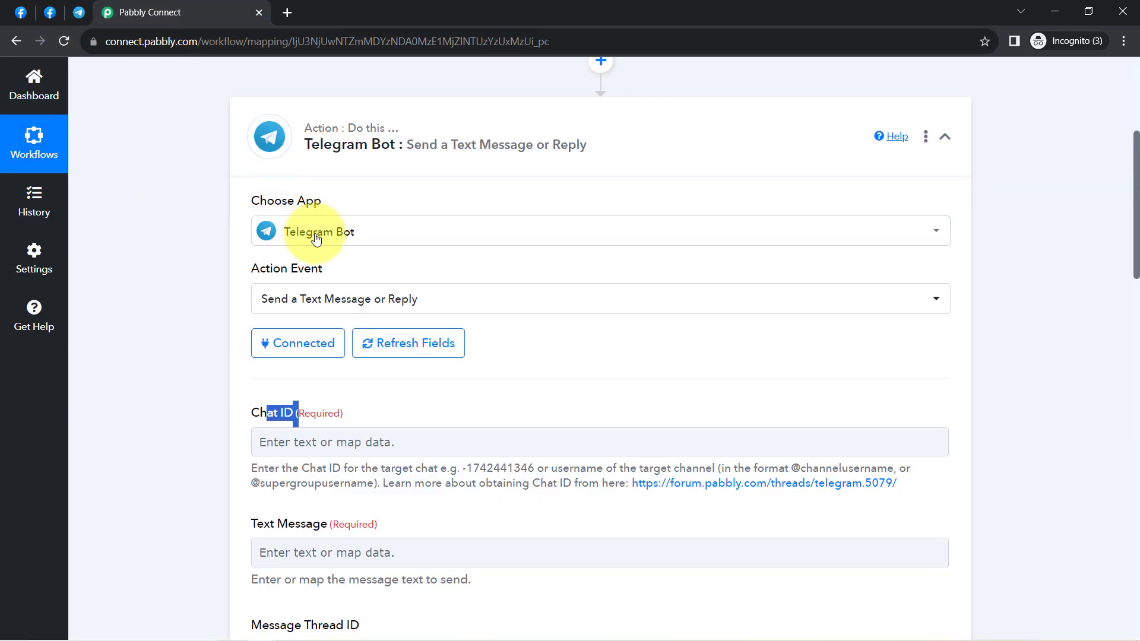
left_click(286, 443)
key("ctrl+v")
left_click(213, 407)
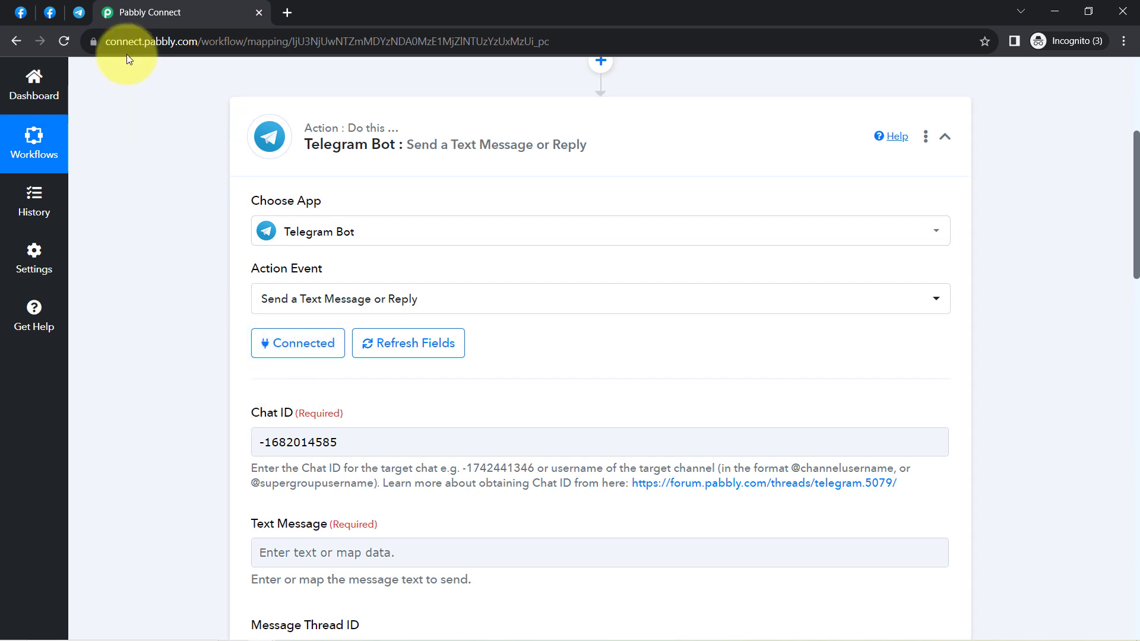
Step: Add the leadadtesting bot to All Team Members through Group Info's Add Members, searching 'leadadtest'
left_click(79, 12)
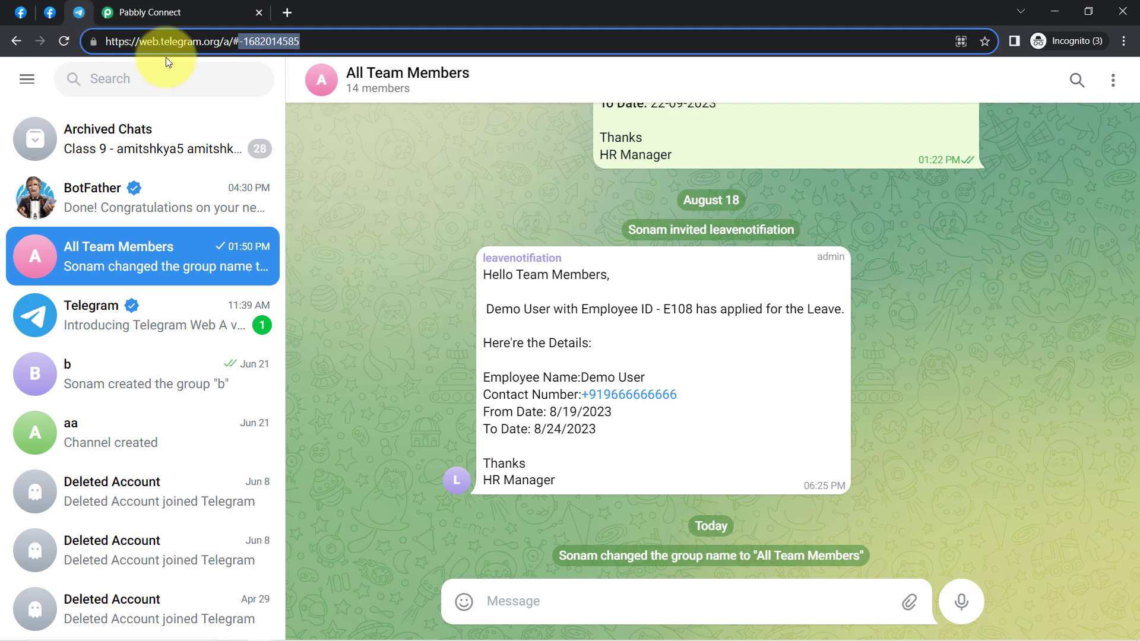
left_click(118, 194)
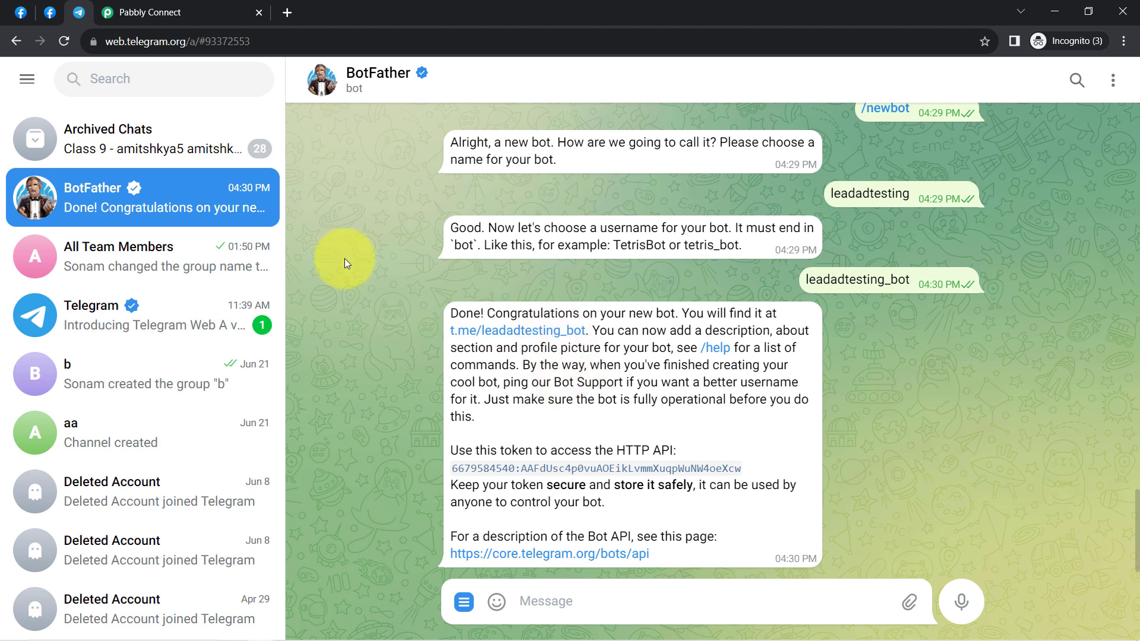
left_click(126, 264)
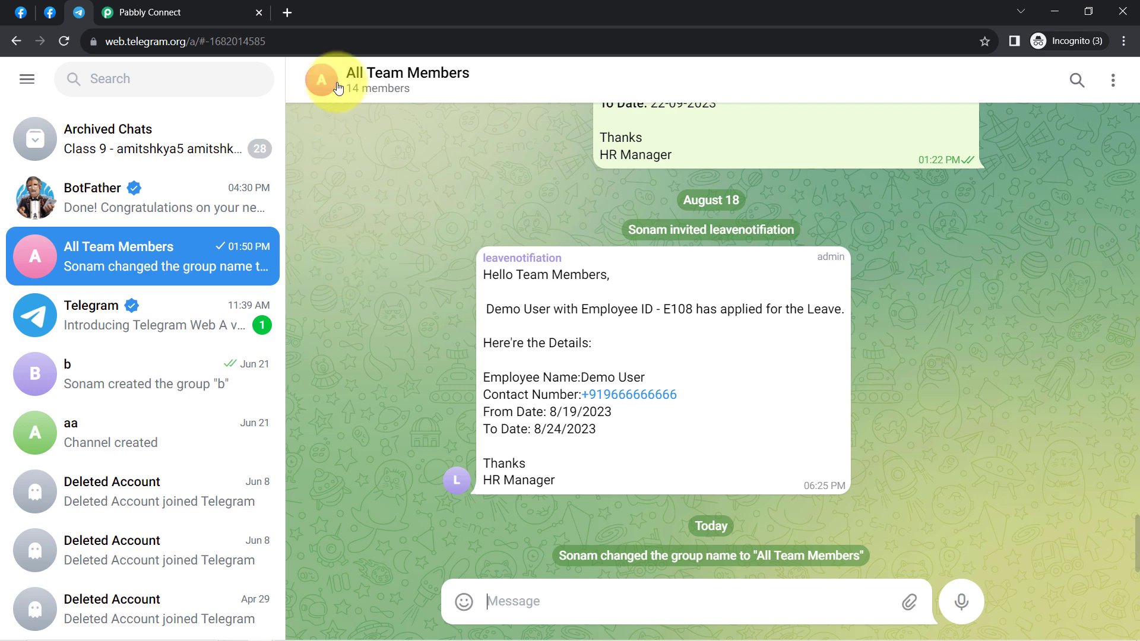
left_click(364, 97)
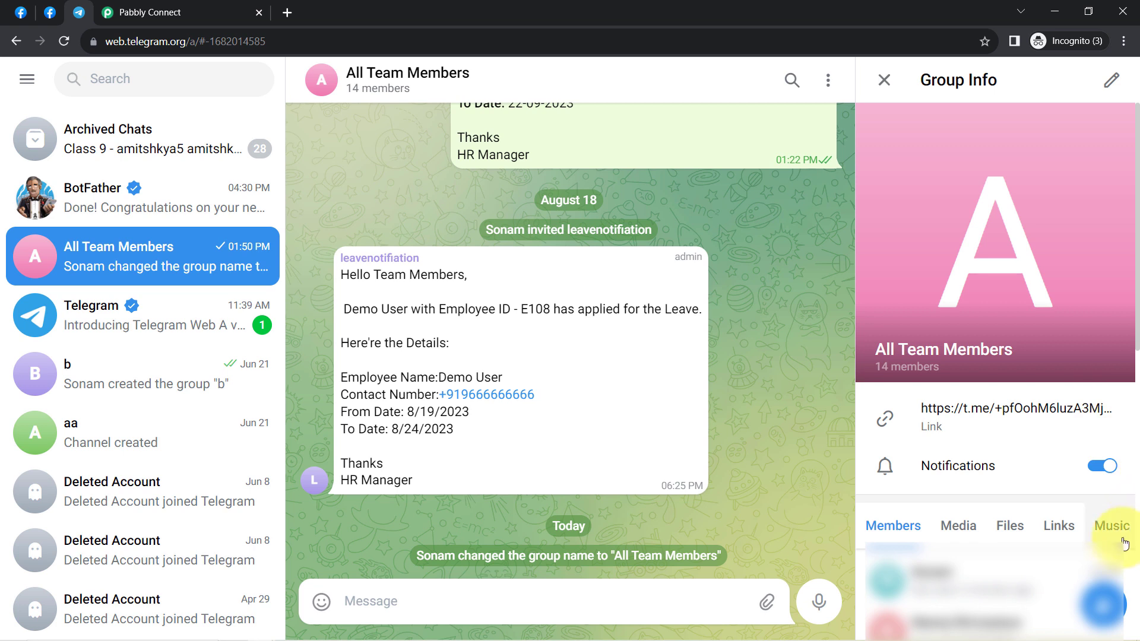
left_click(1104, 604)
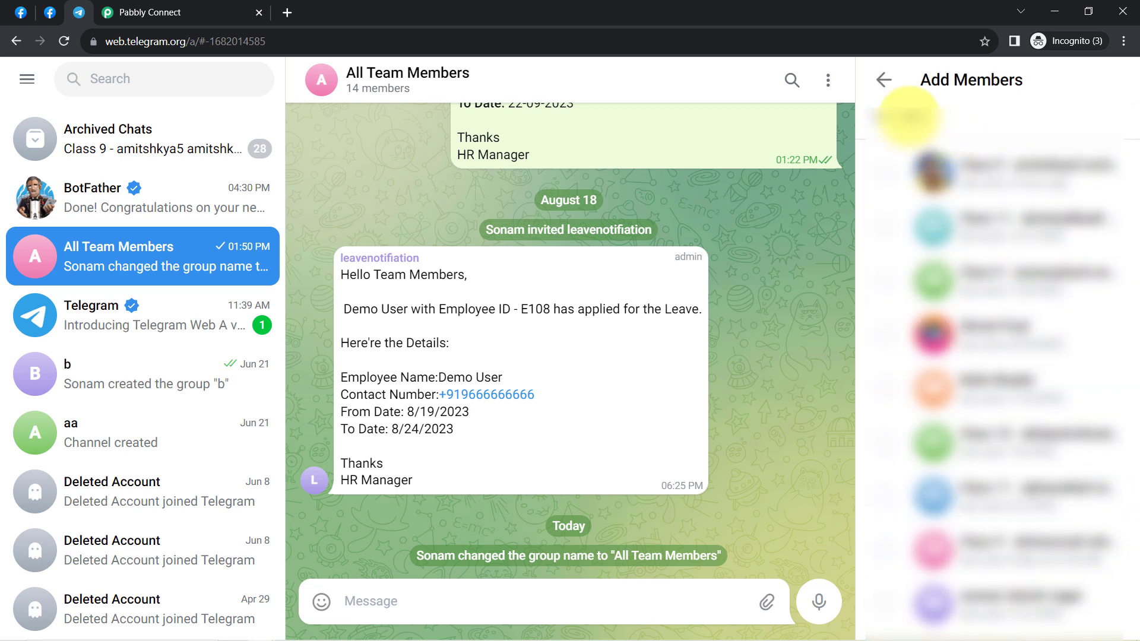
left_click(909, 116)
type("lead")
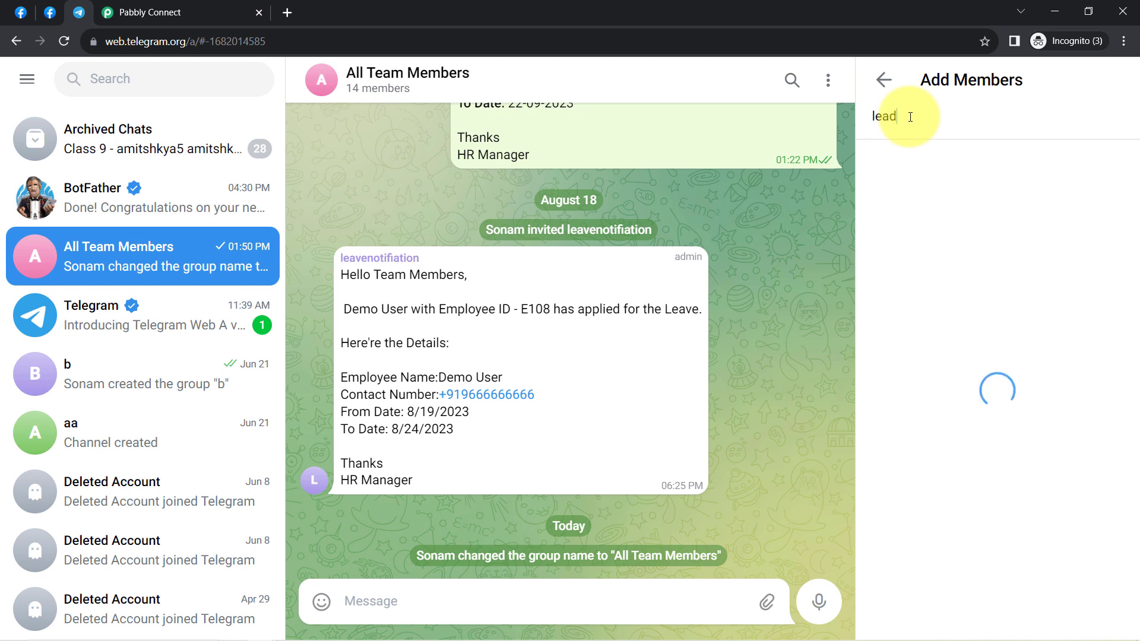
type("adtest")
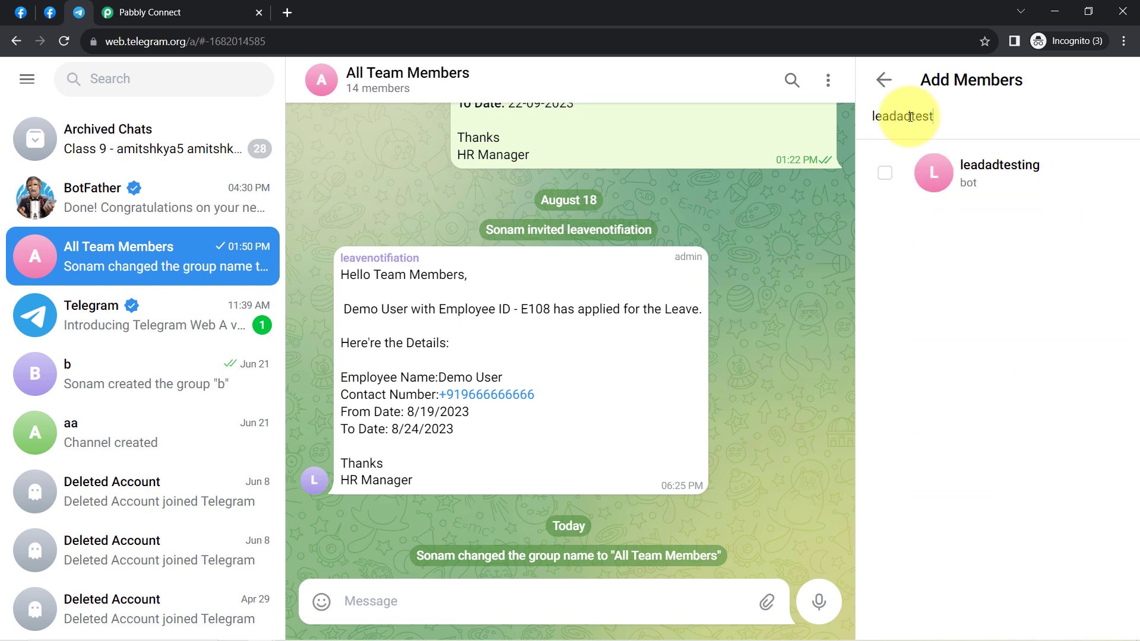
left_click(990, 174)
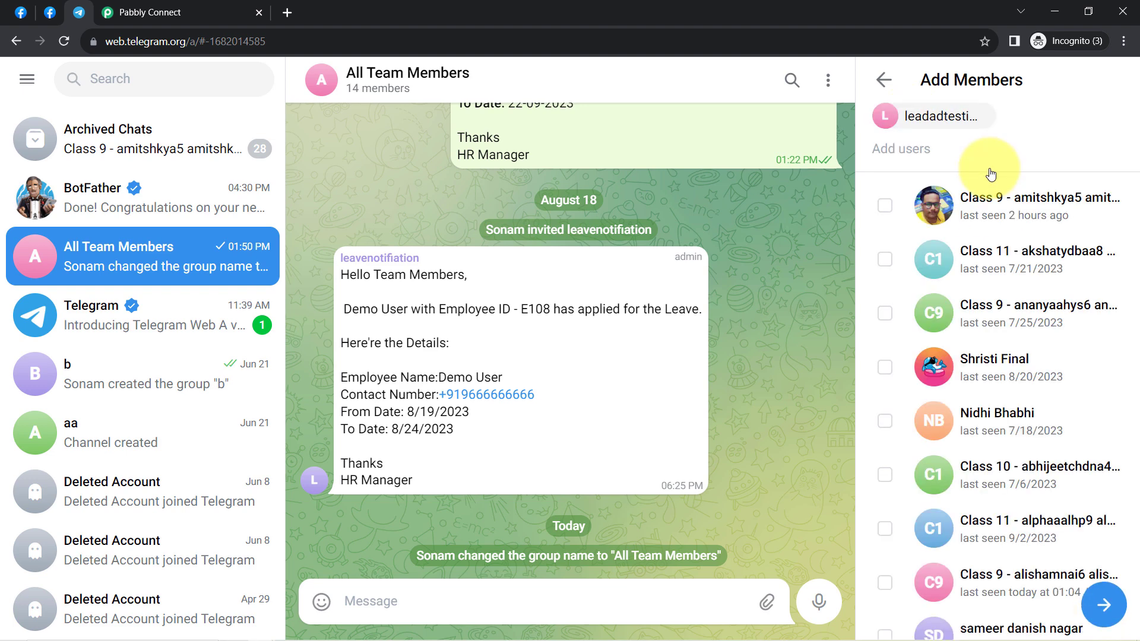
left_click(1096, 611)
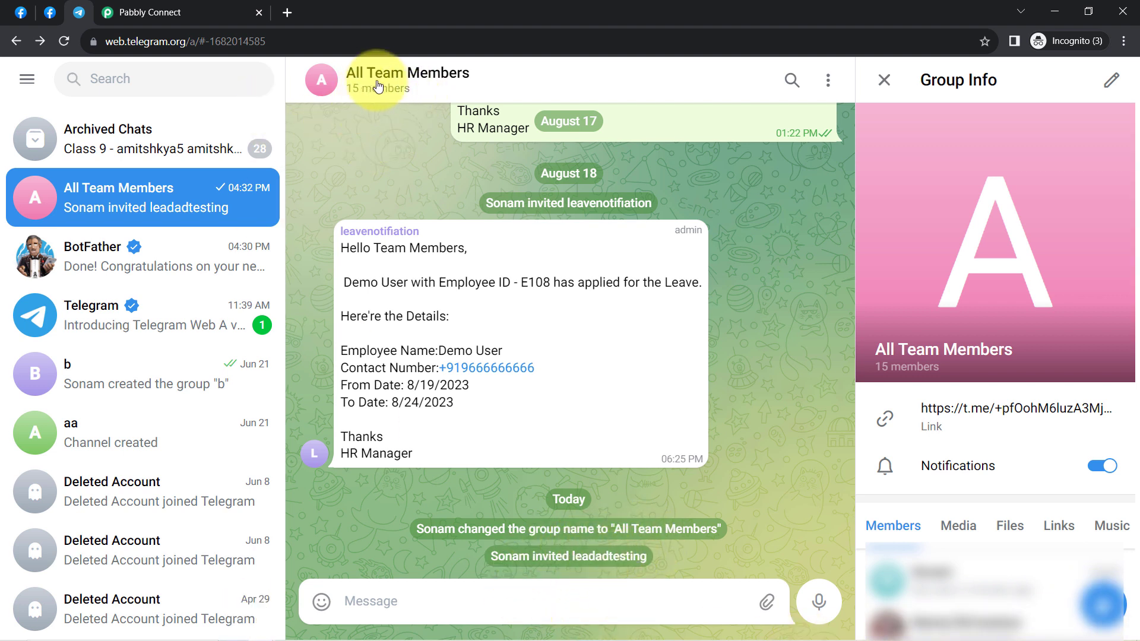
scroll(980, 301, "down", 5)
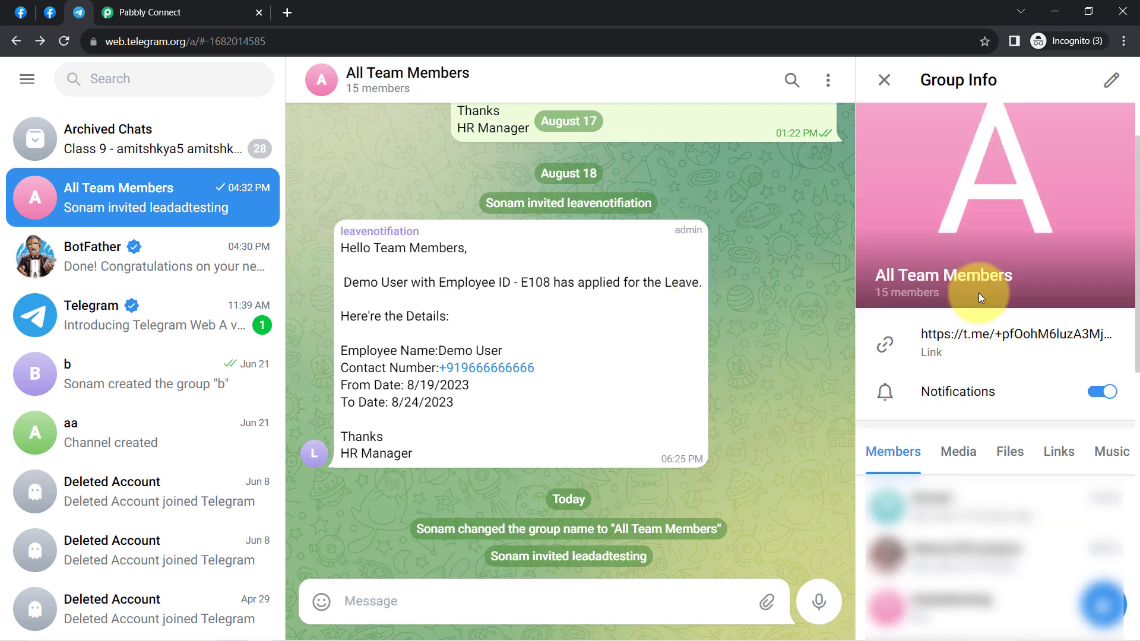
scroll(980, 356, "down", 3)
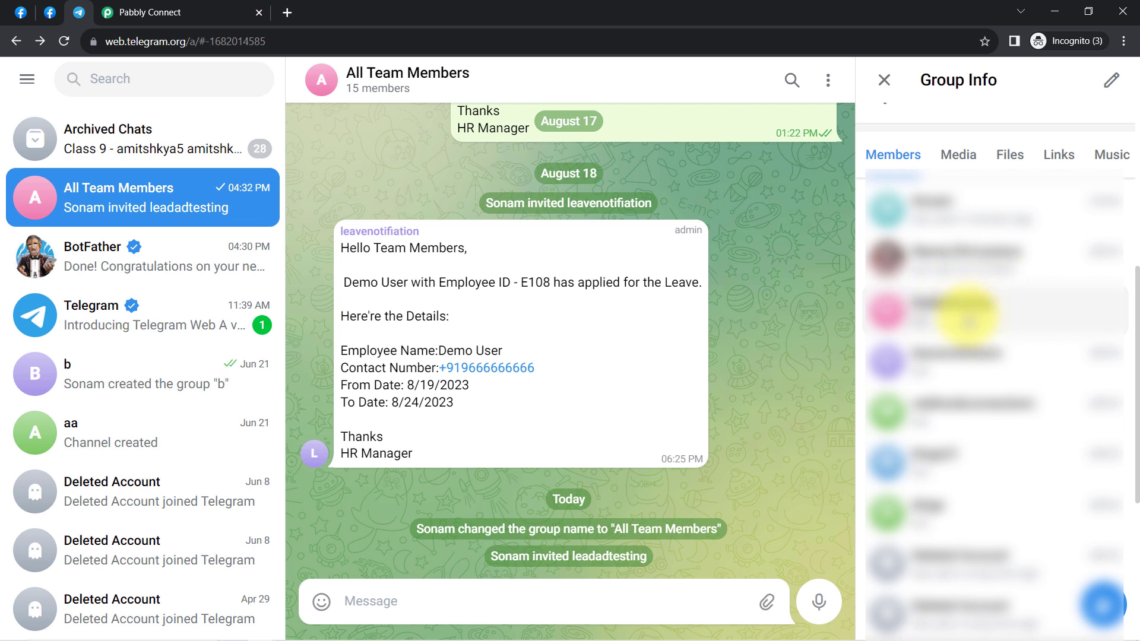
scroll(967, 318, "up", 3)
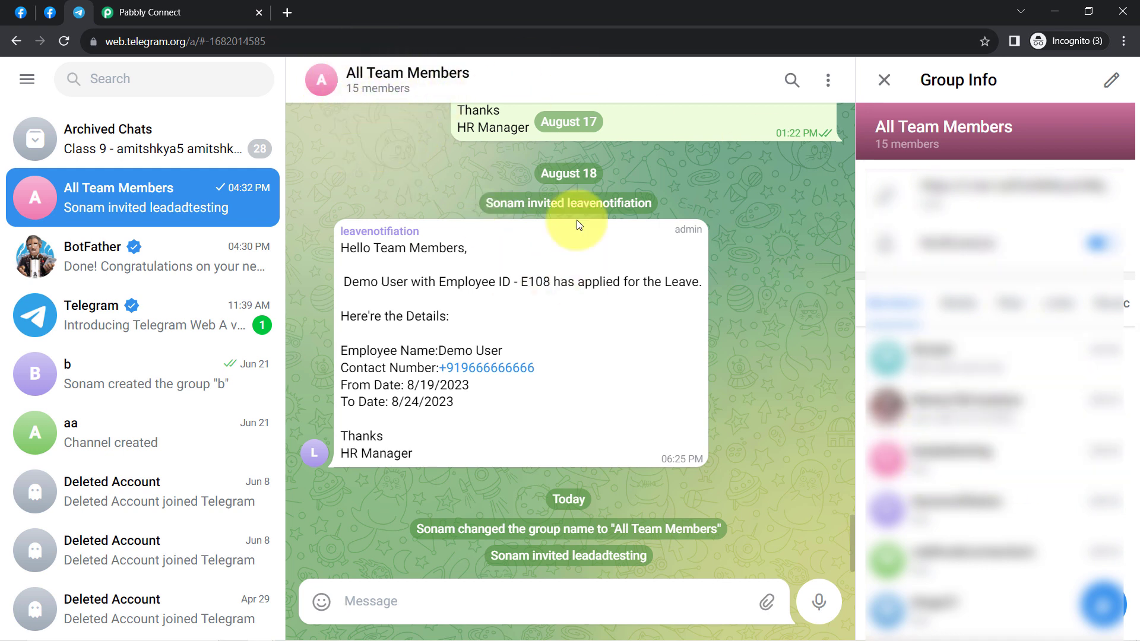
Step: Start the Telegram Text Message with the greeting 'Hello Team Members,'
left_click(106, 10)
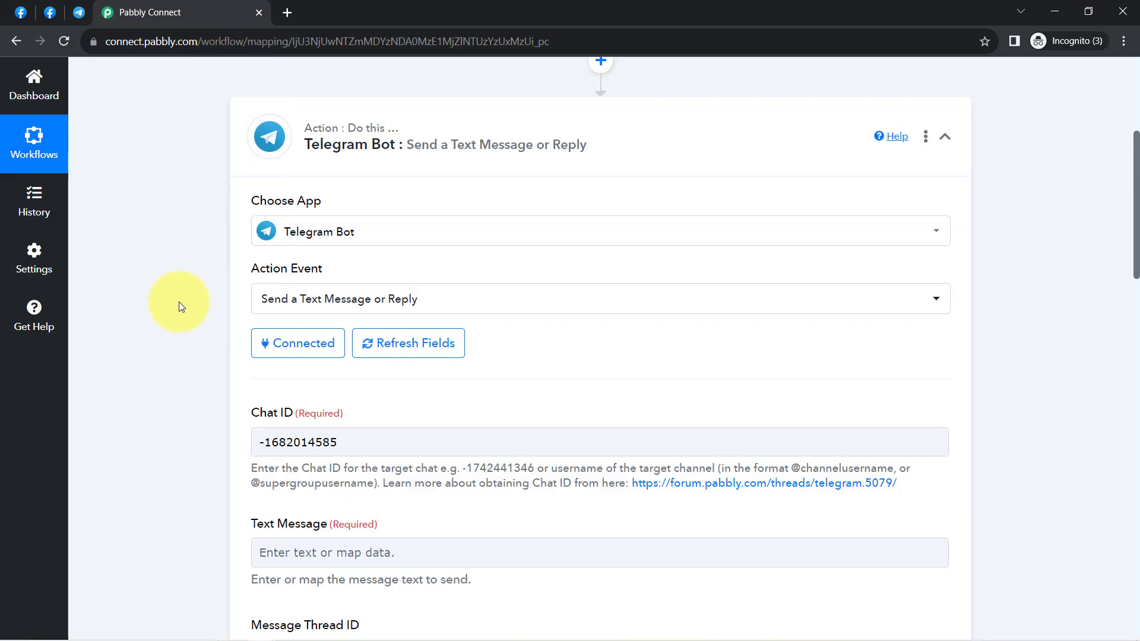
scroll(180, 304, "down", 3)
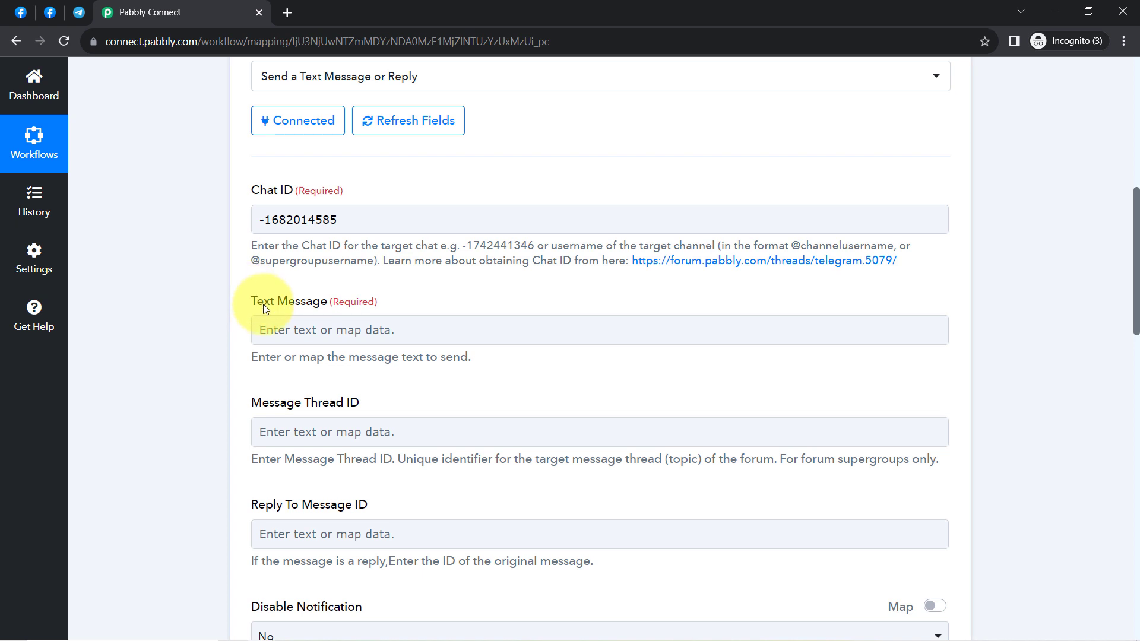
scroll(316, 304, "down", 1)
left_click_drag(316, 304, 297, 226)
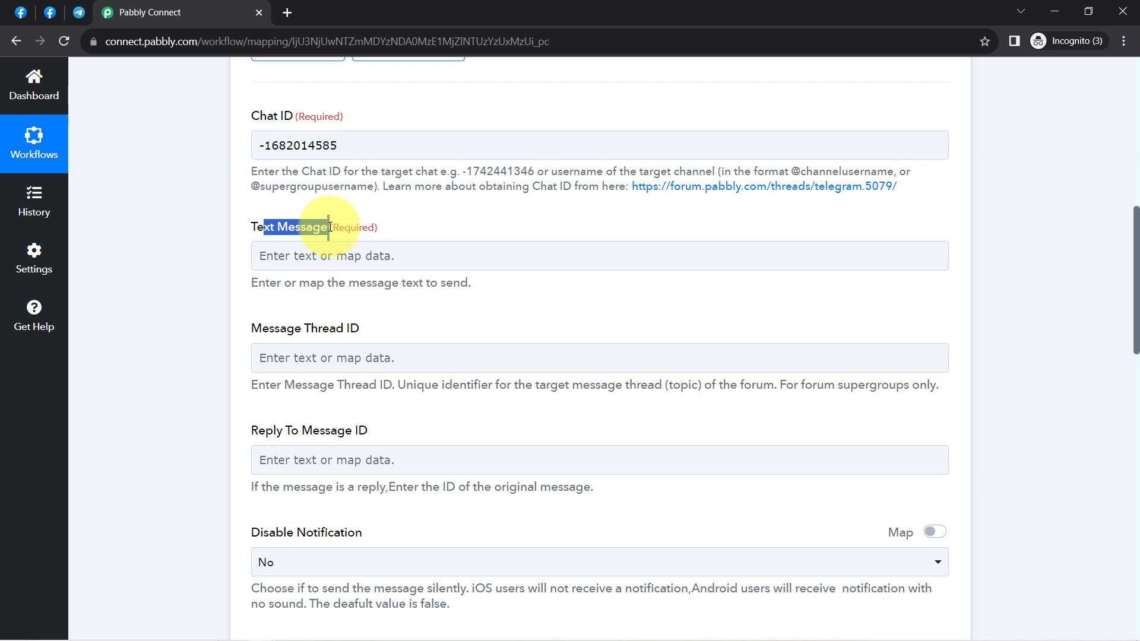
left_click(322, 246)
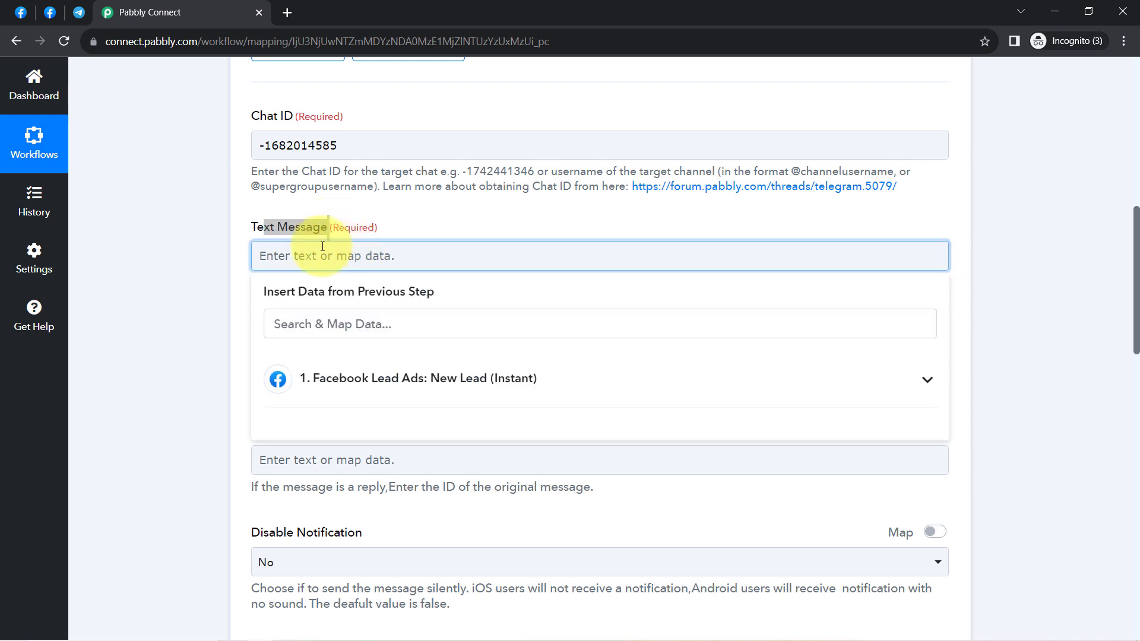
type("H")
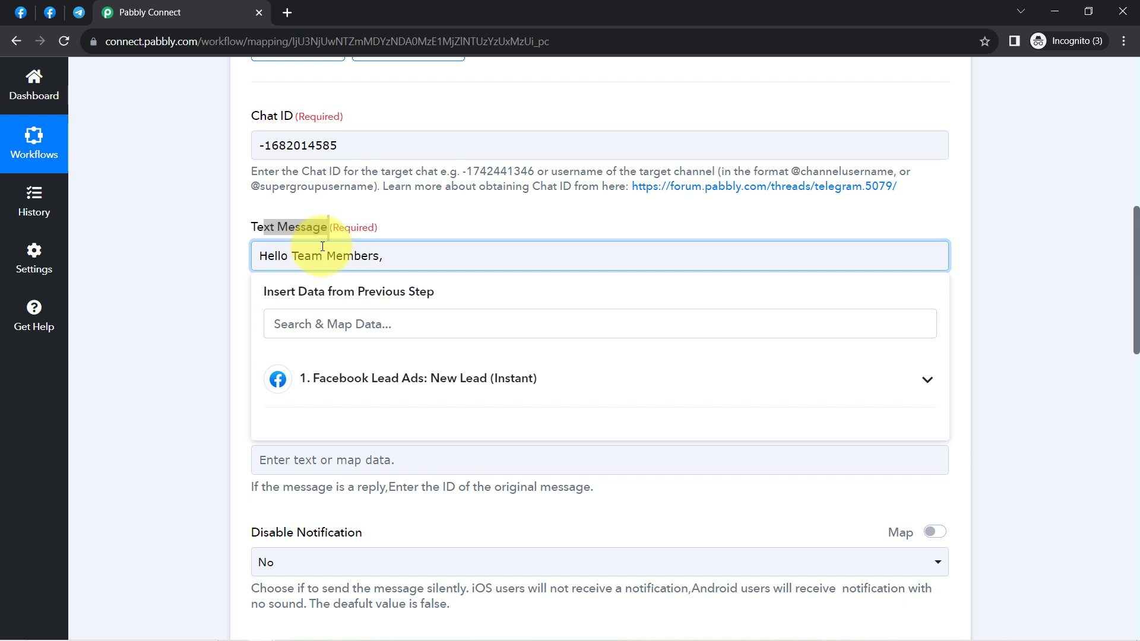
type("ello Team Members,")
key("Return")
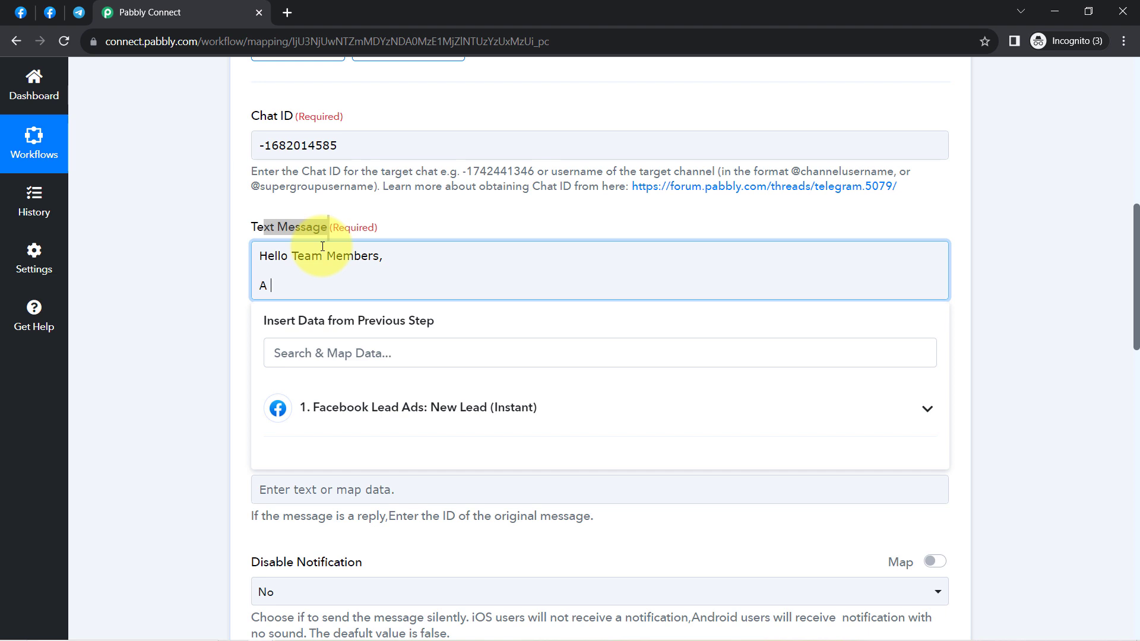
Step: Announce a new lead from the Facebook Lead Ad Form, then add 'I'm sharing the lead details here:' and 'Name:'
type("ead has just got c")
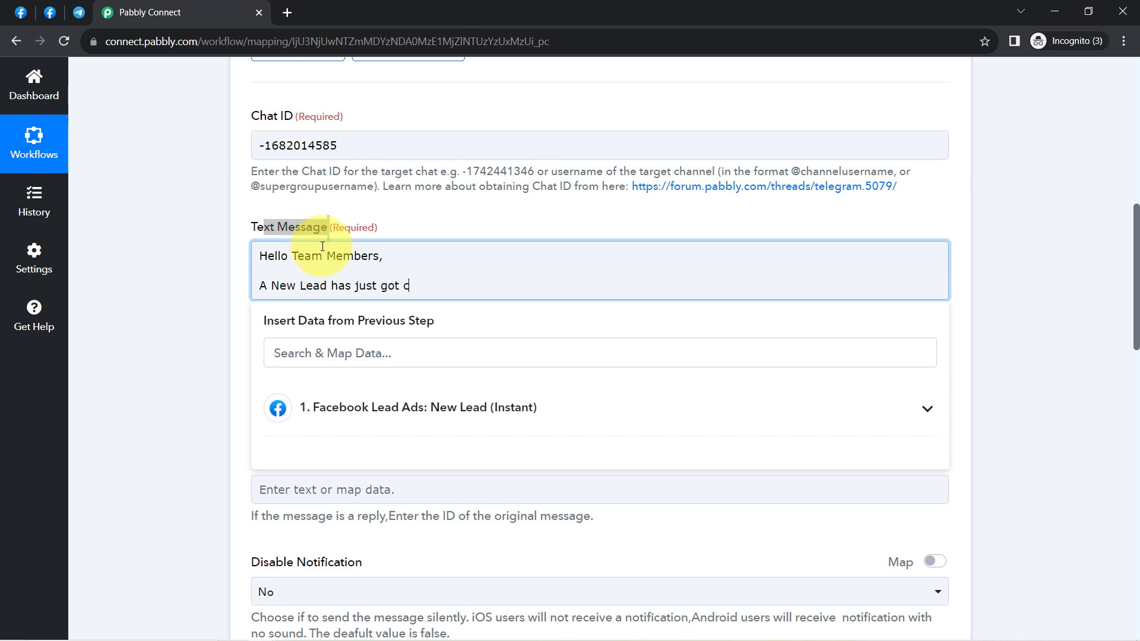
type("aptured from our Facebook ")
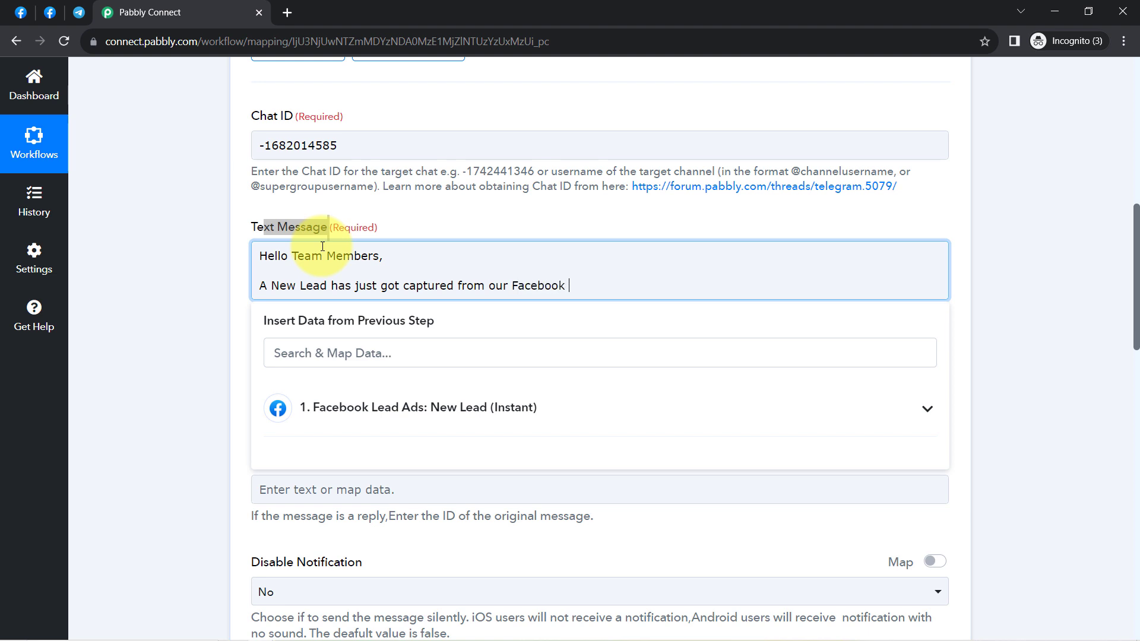
type("Ad")
key("BackSpace")
key("BackSpace")
type("Facebook Lead Ad Form.")
key("Return")
key("Return")
type("I'm sharing")
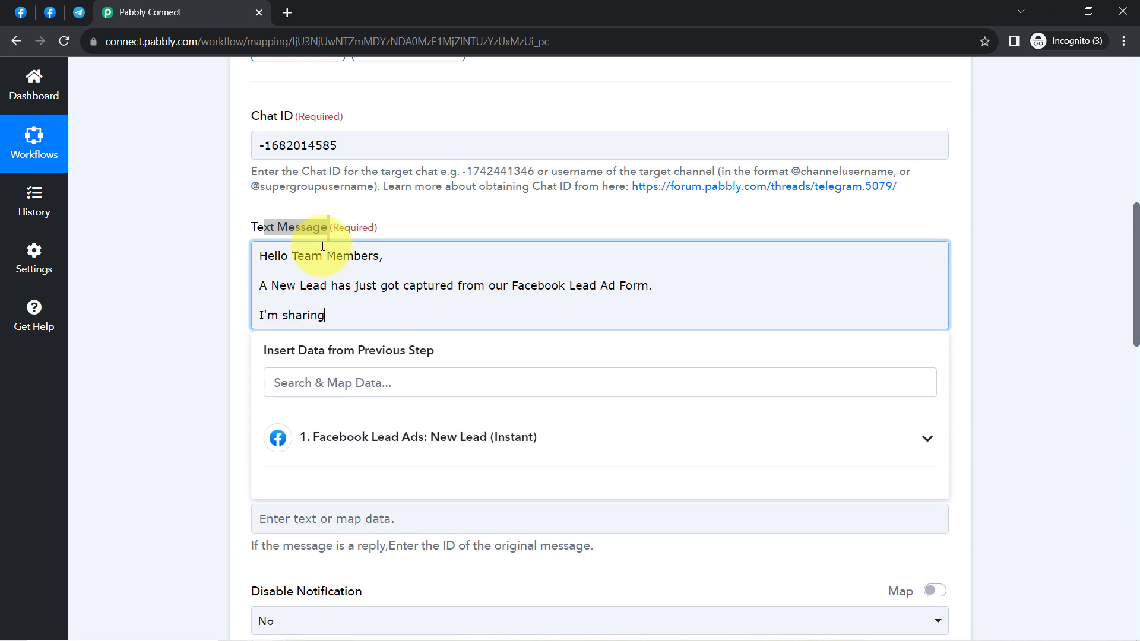
type(" the lead details her")
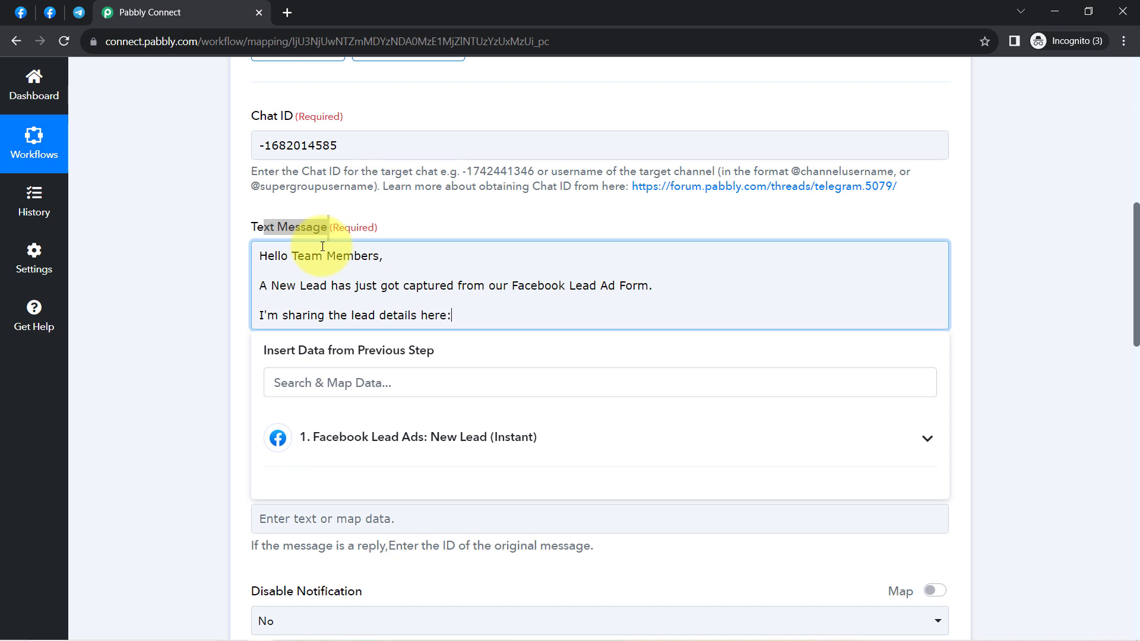
type("e:")
key("Return")
type("N")
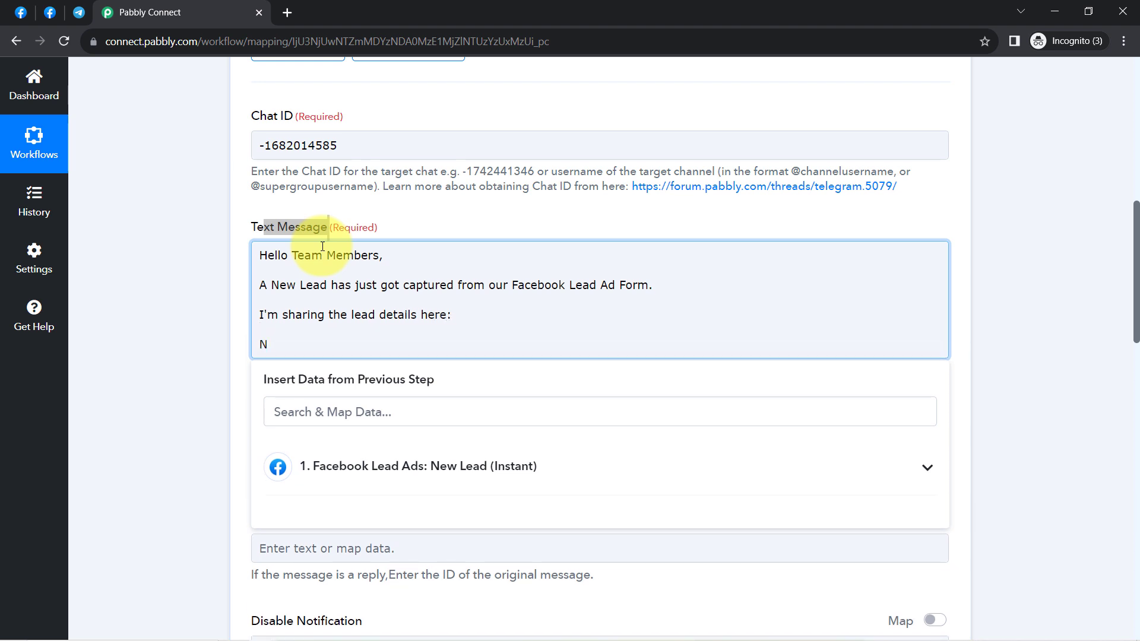
type("ame:")
key("Return")
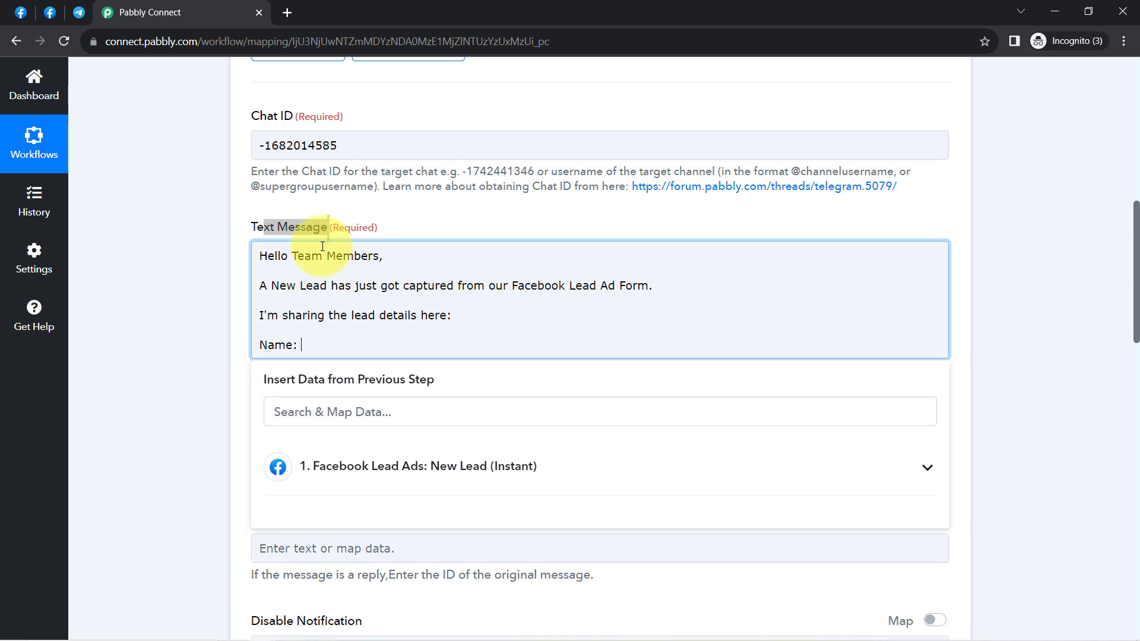
left_click(254, 190)
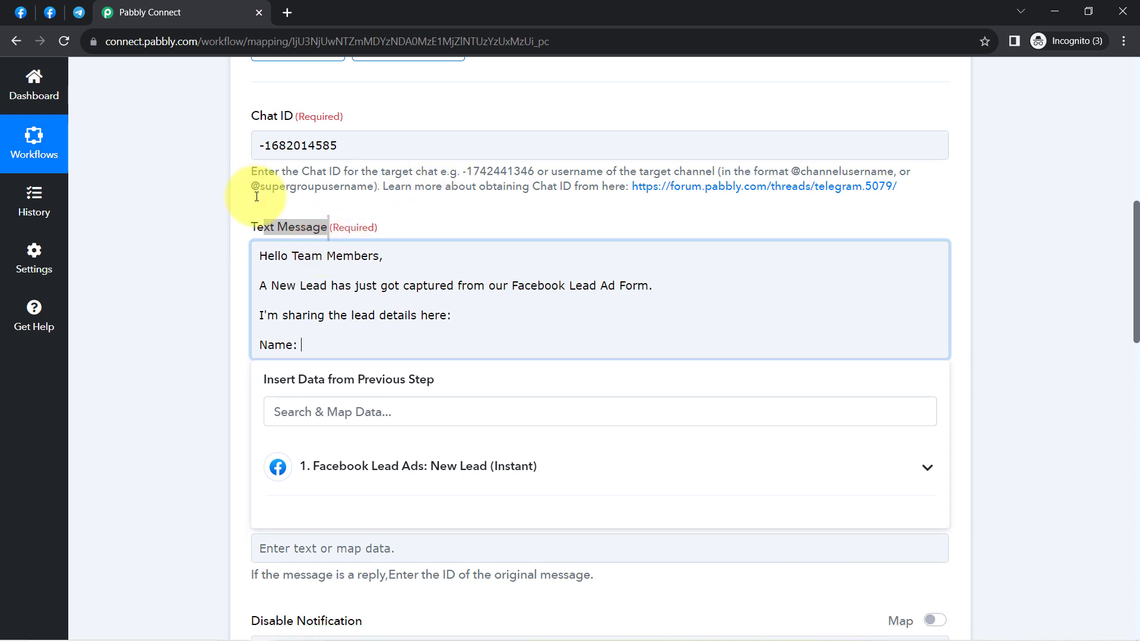
left_click(325, 342)
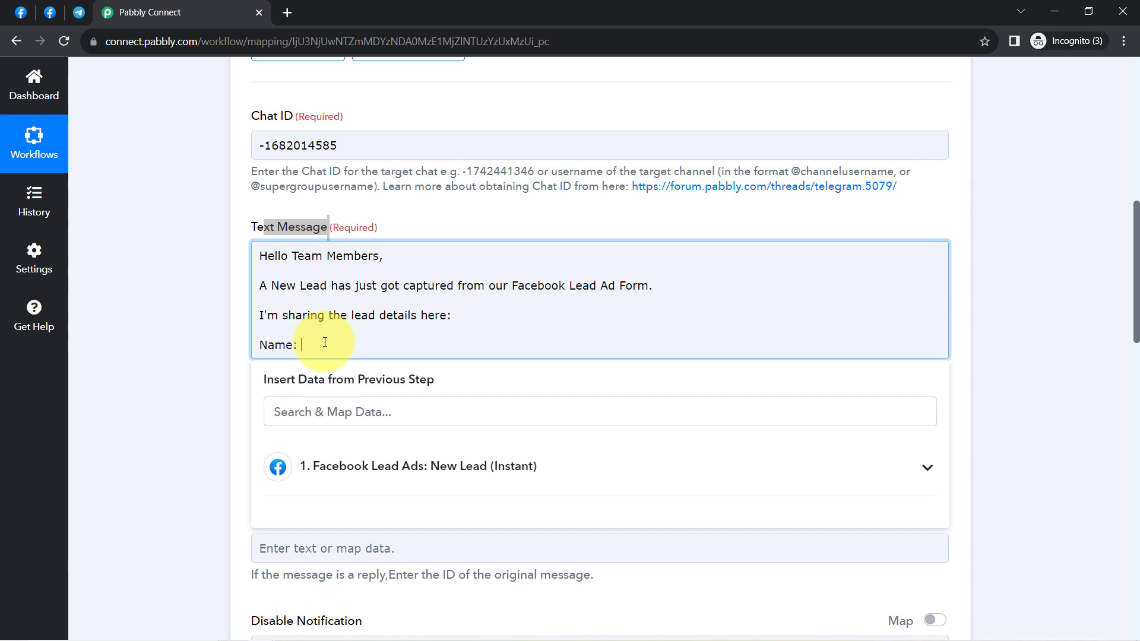
Step: Map the lead's name from the Facebook Lead Ads trigger after the Name: label
left_click(159, 331)
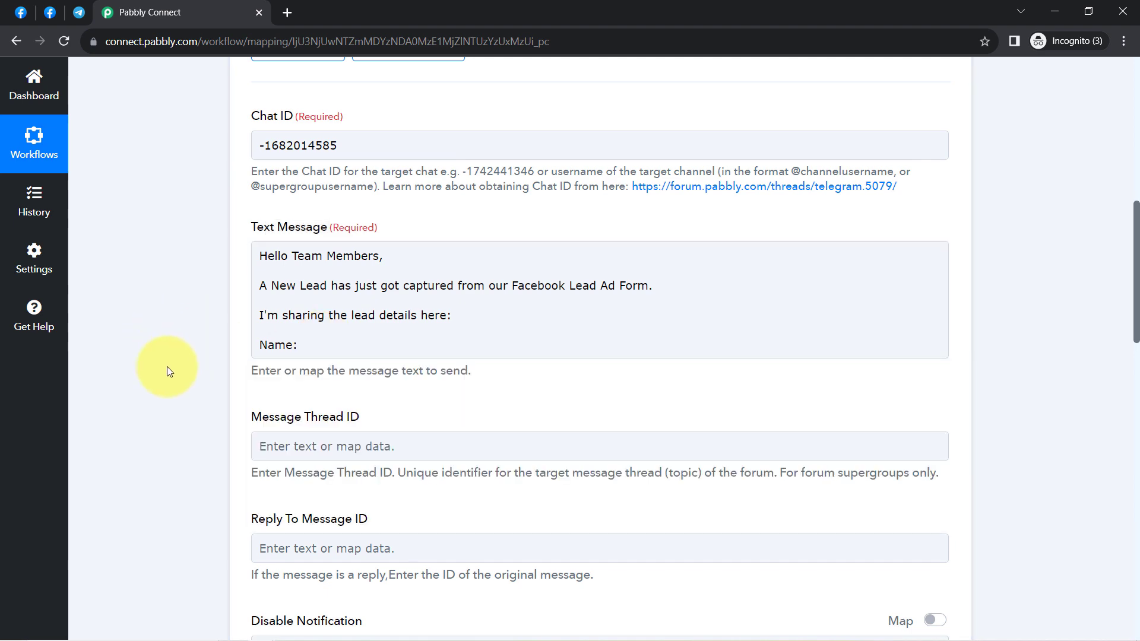
scroll(166, 366, "up", 10)
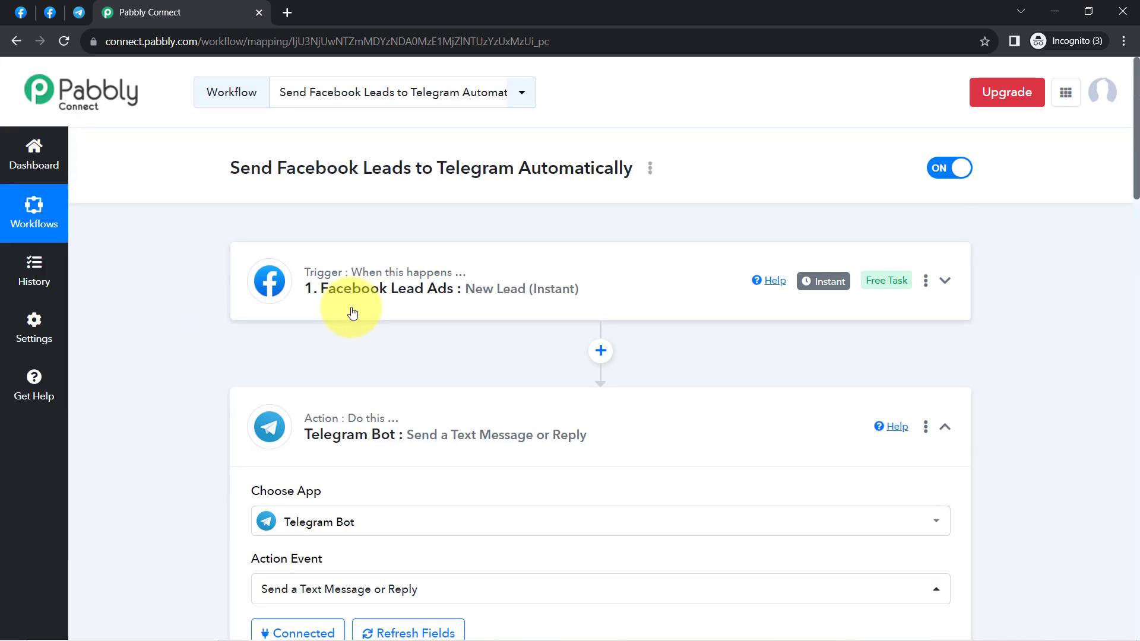
left_click(353, 313)
scroll(181, 460, "down", 9)
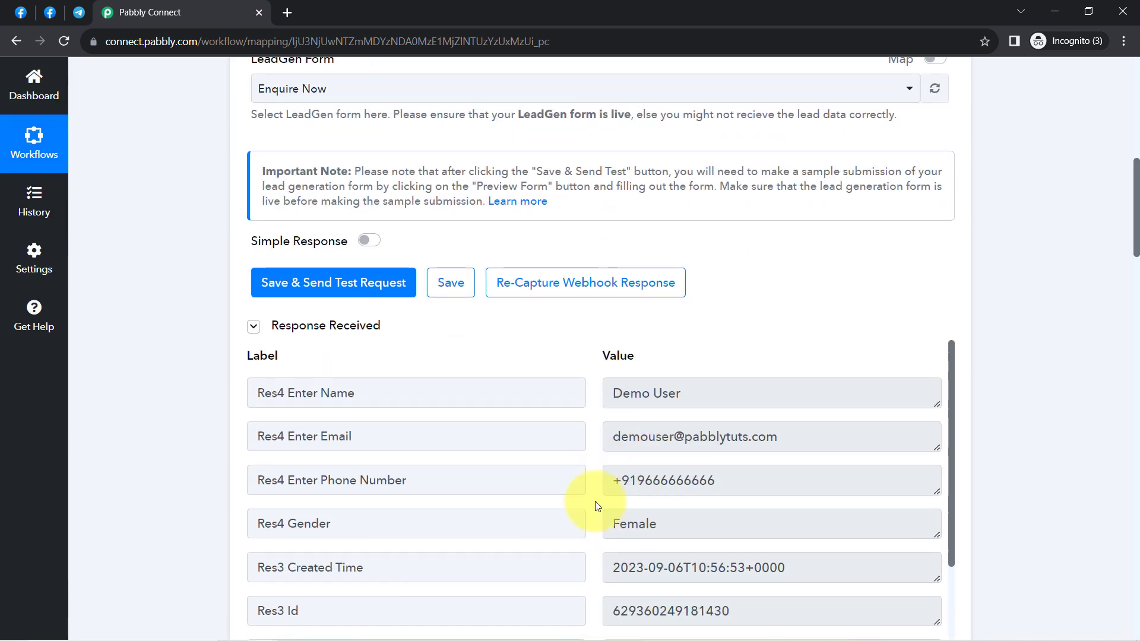
scroll(190, 402, "down", 1)
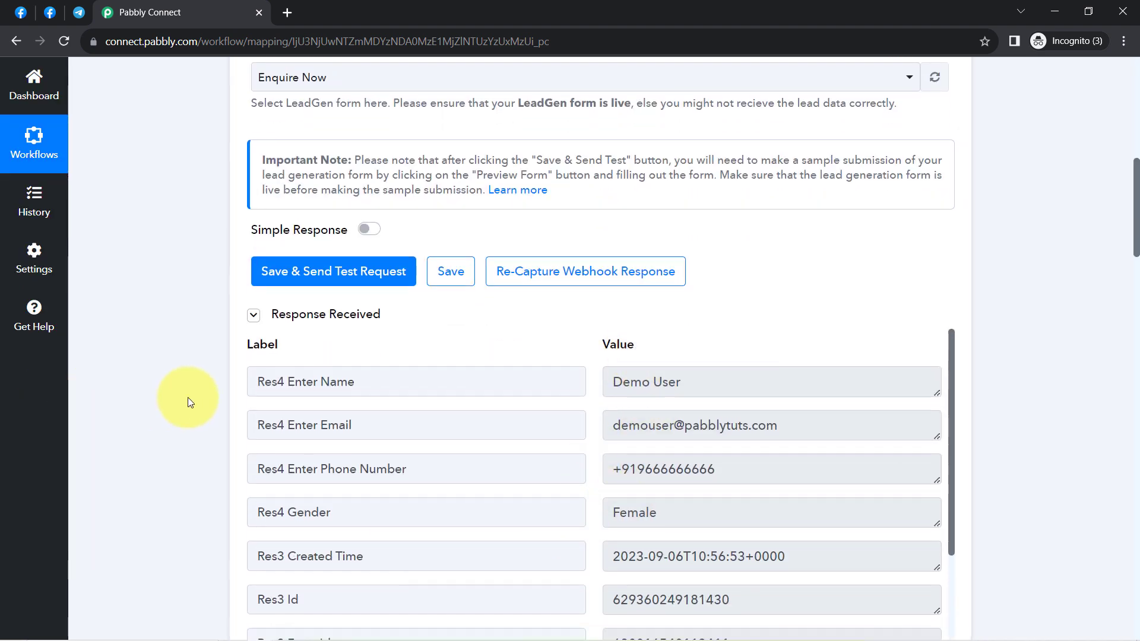
scroll(190, 403, "down", 20)
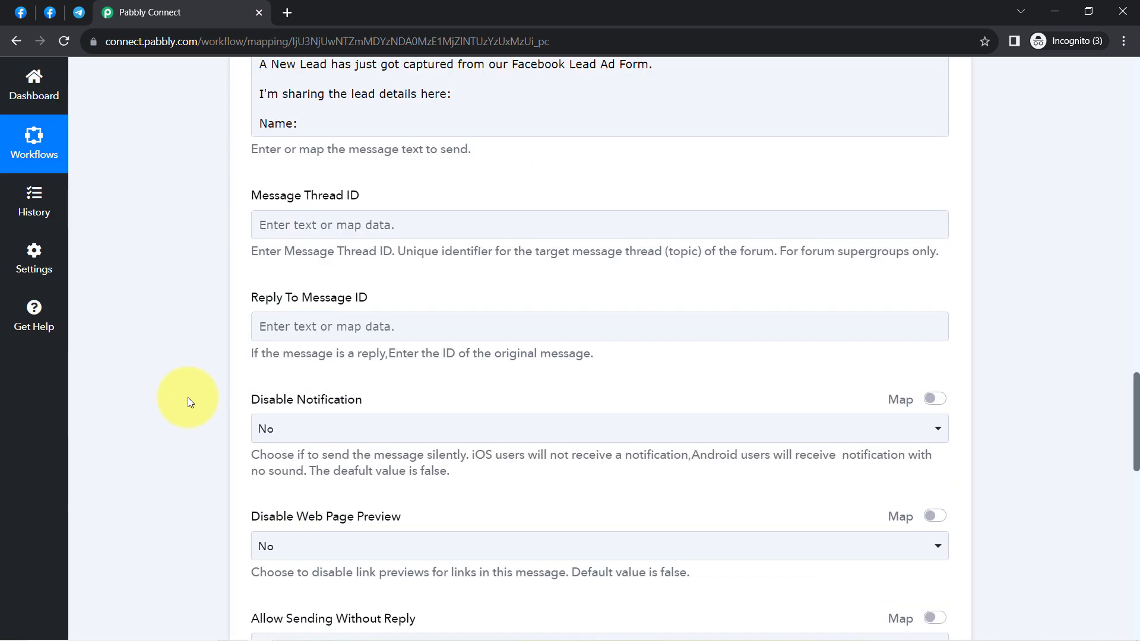
scroll(189, 362, "up", 3)
left_click(324, 271)
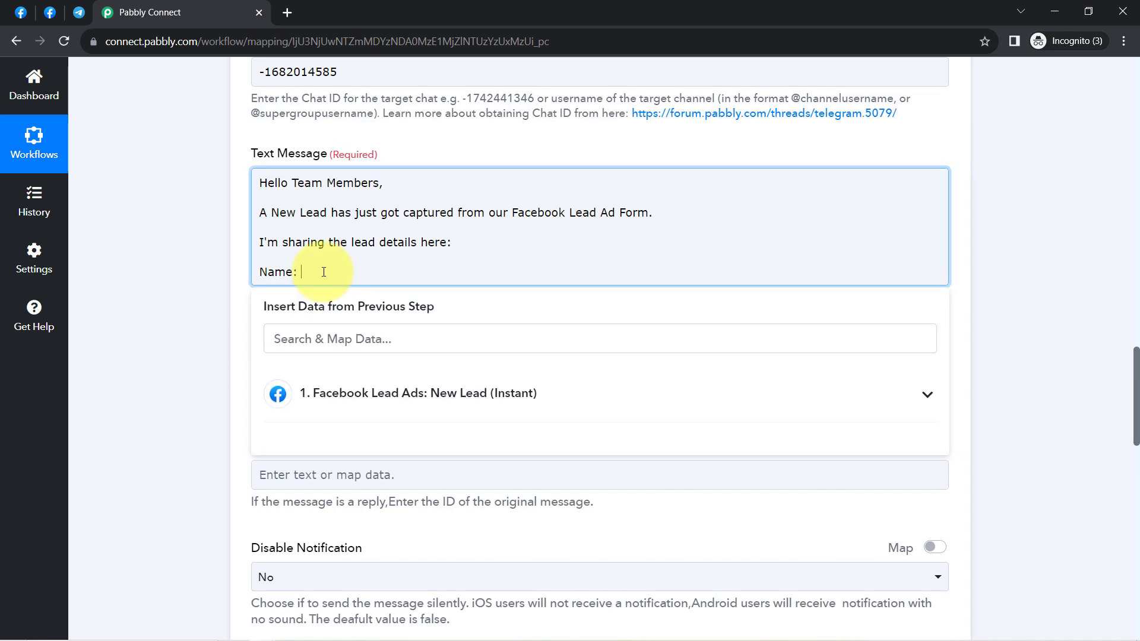
left_click(362, 391)
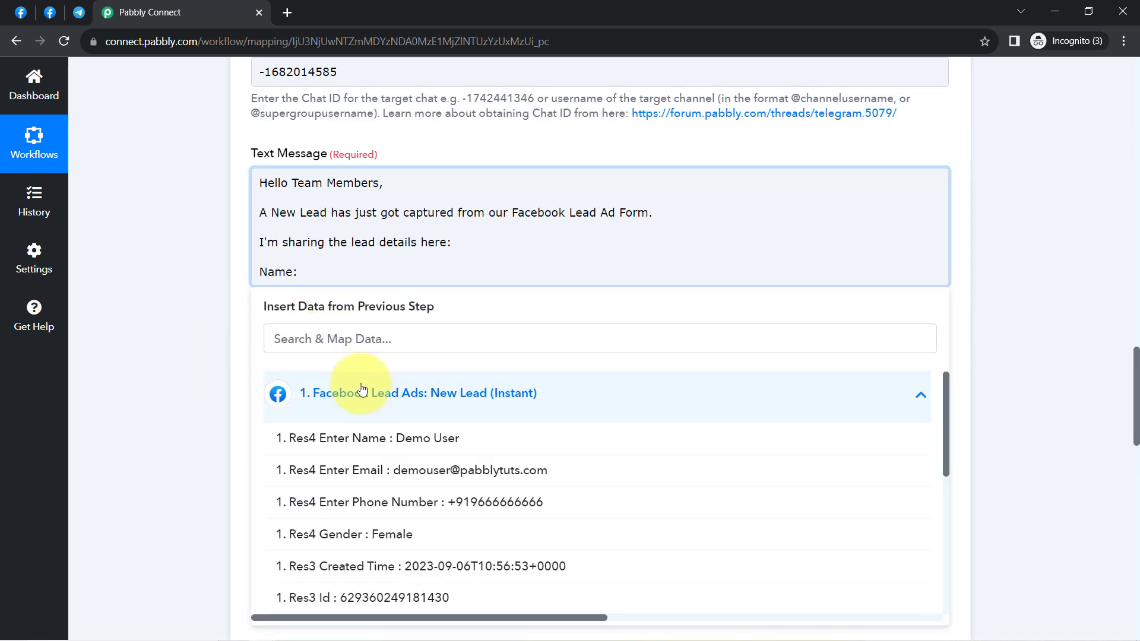
left_click(331, 445)
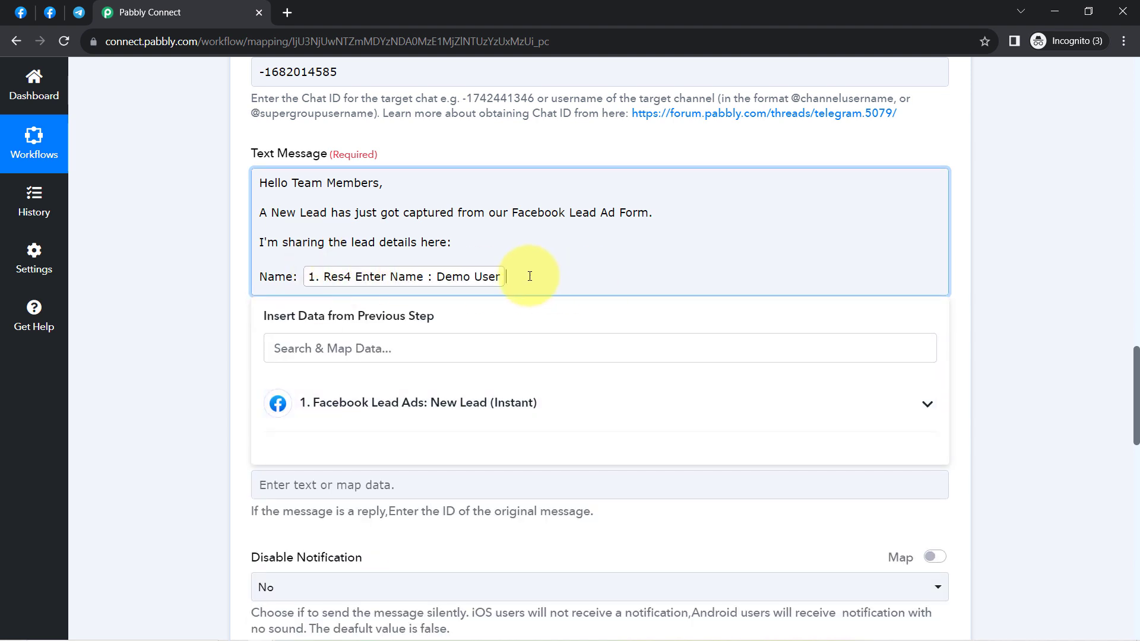
key("Return")
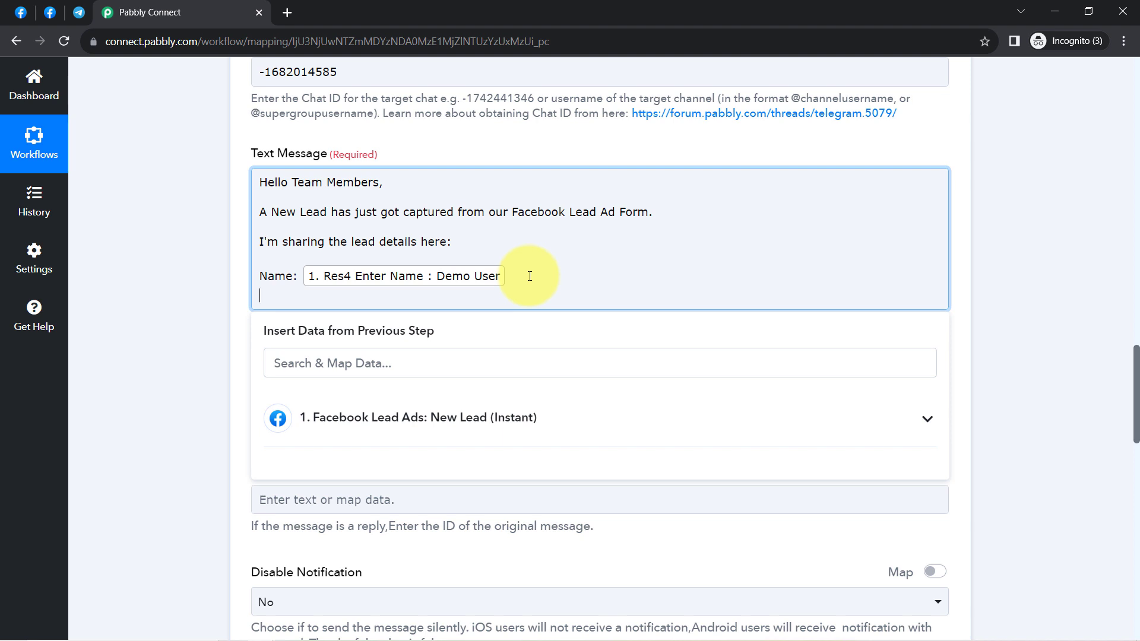
Step: Add Email: and Phone number: lines mapped to the lead's email and phone number
type("Email:")
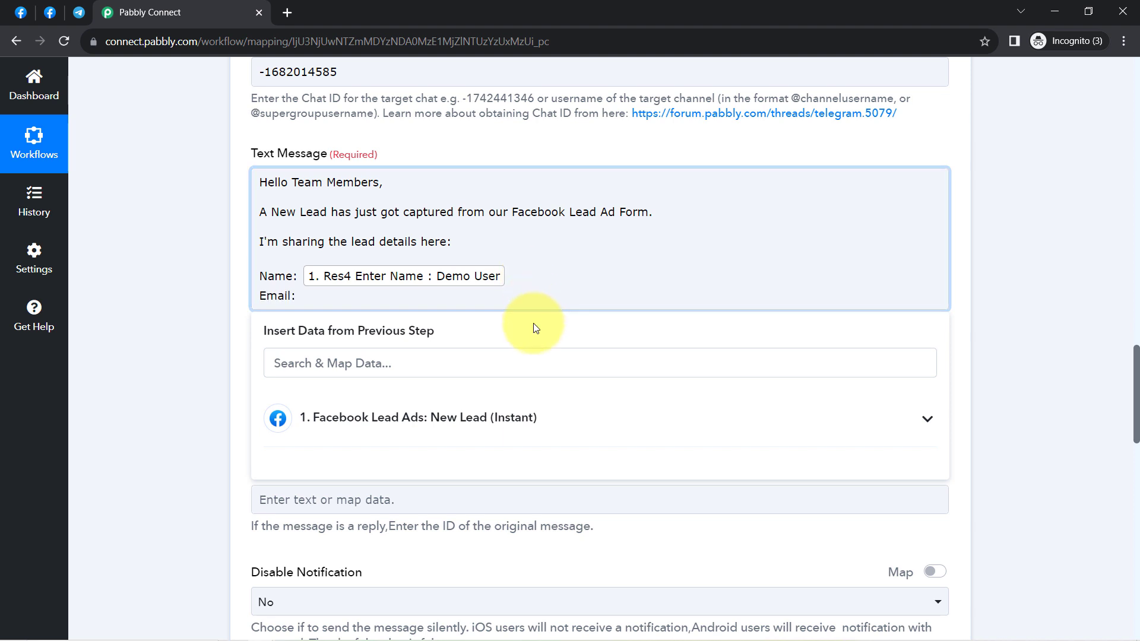
left_click(463, 363)
type("@")
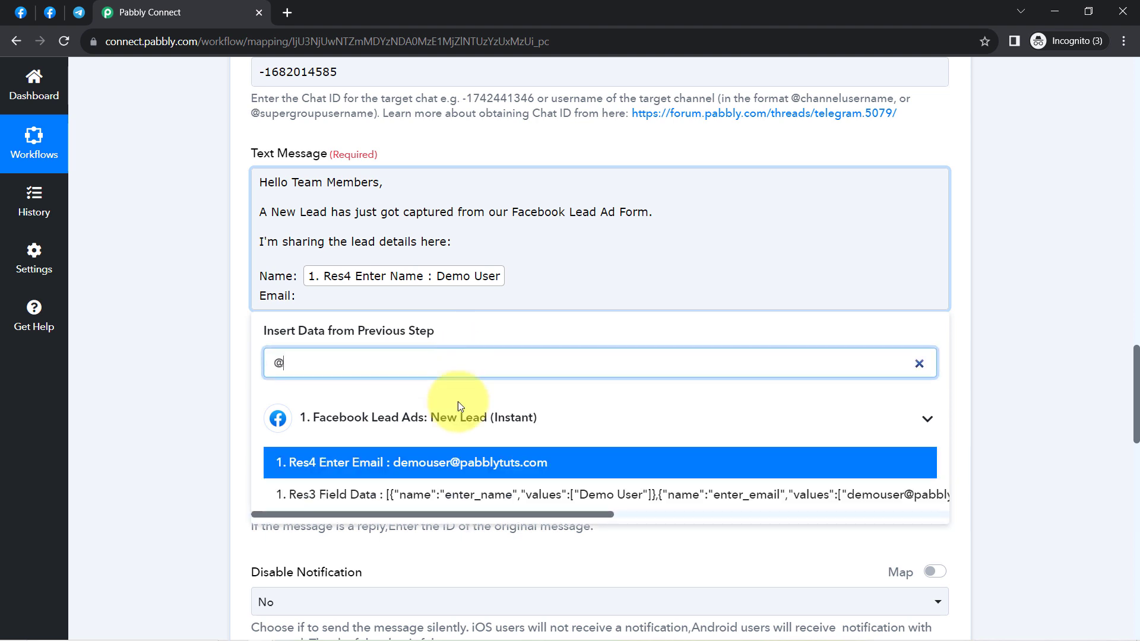
left_click(439, 469)
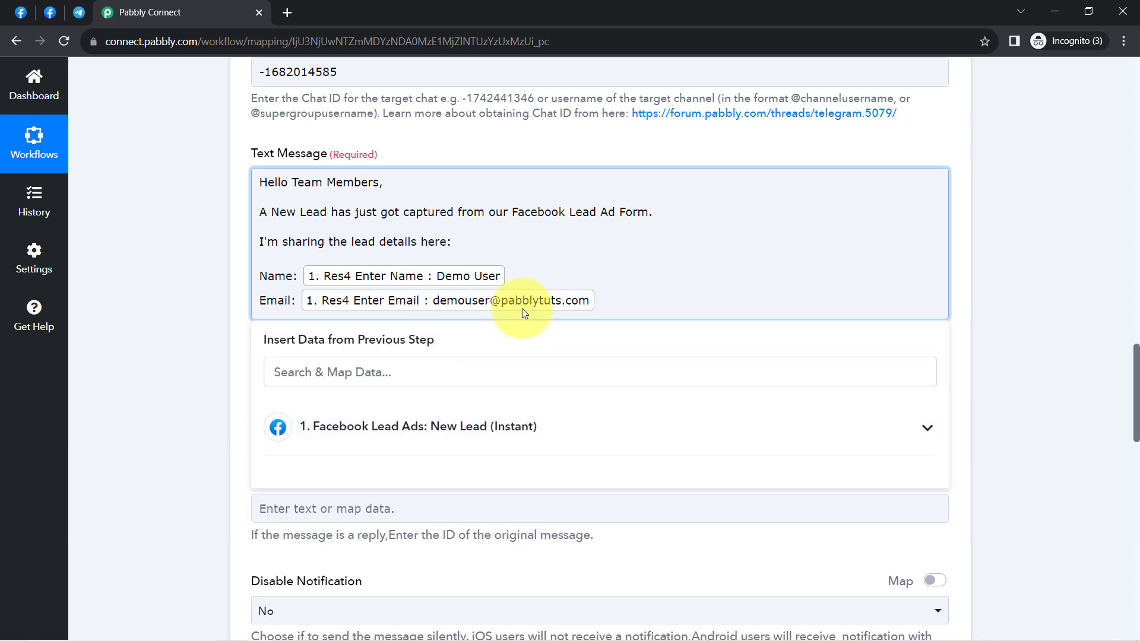
key("Return")
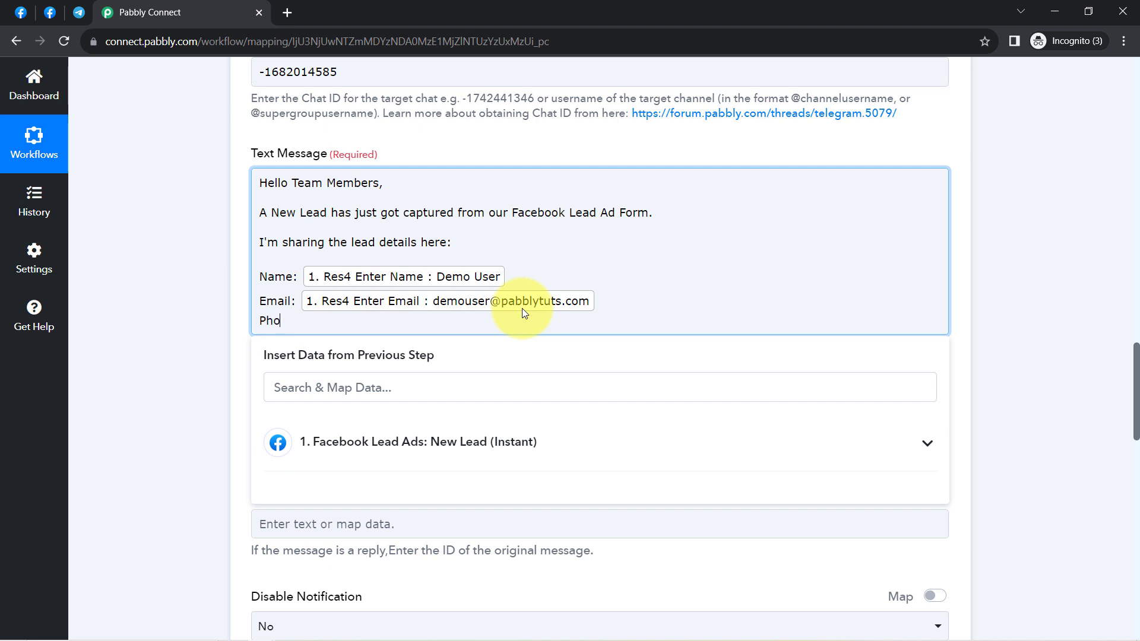
type("Phone number:")
left_click(412, 389)
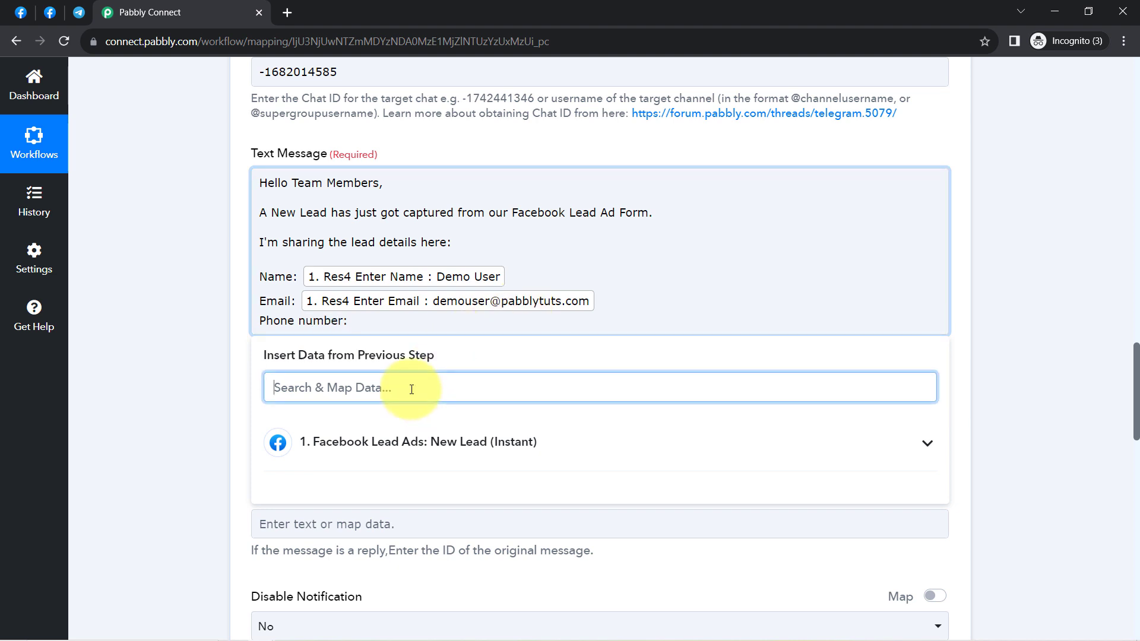
type("9")
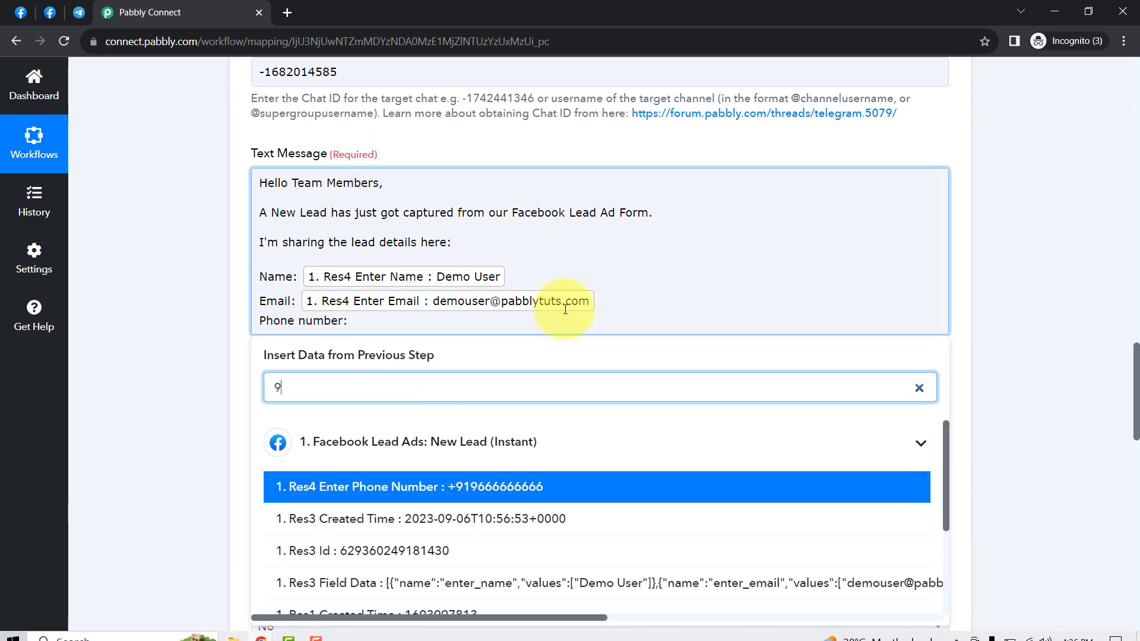
left_click(523, 484)
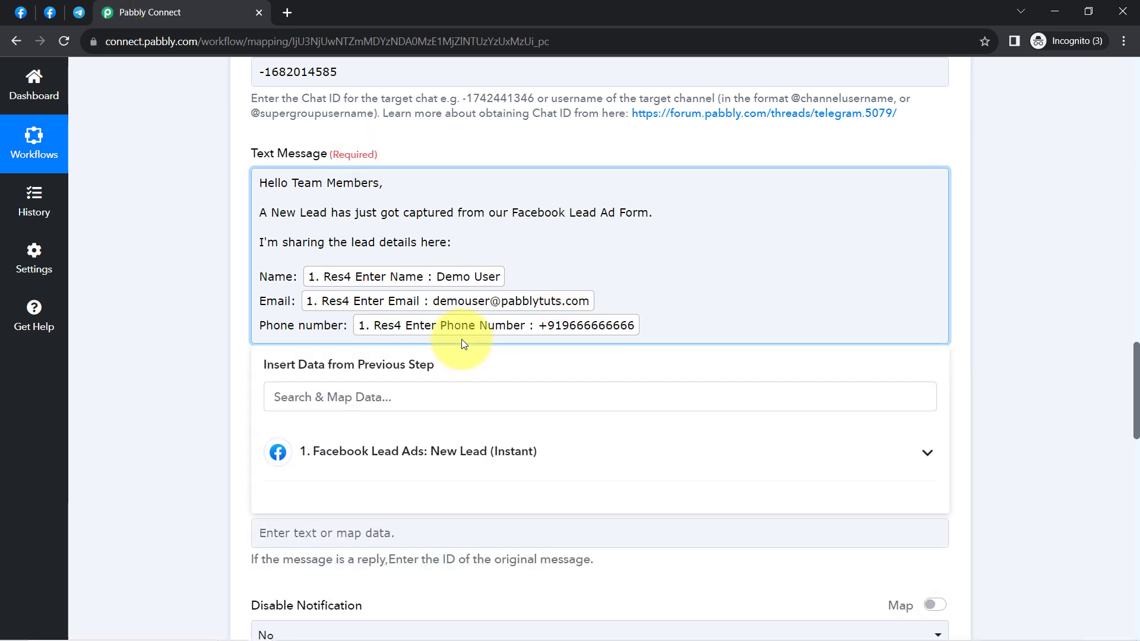
key("Return")
Step: Add Gender: mapped to the lead's gender, then 'Try to convert this lead at your best' and 'All the Best!'
type("G")
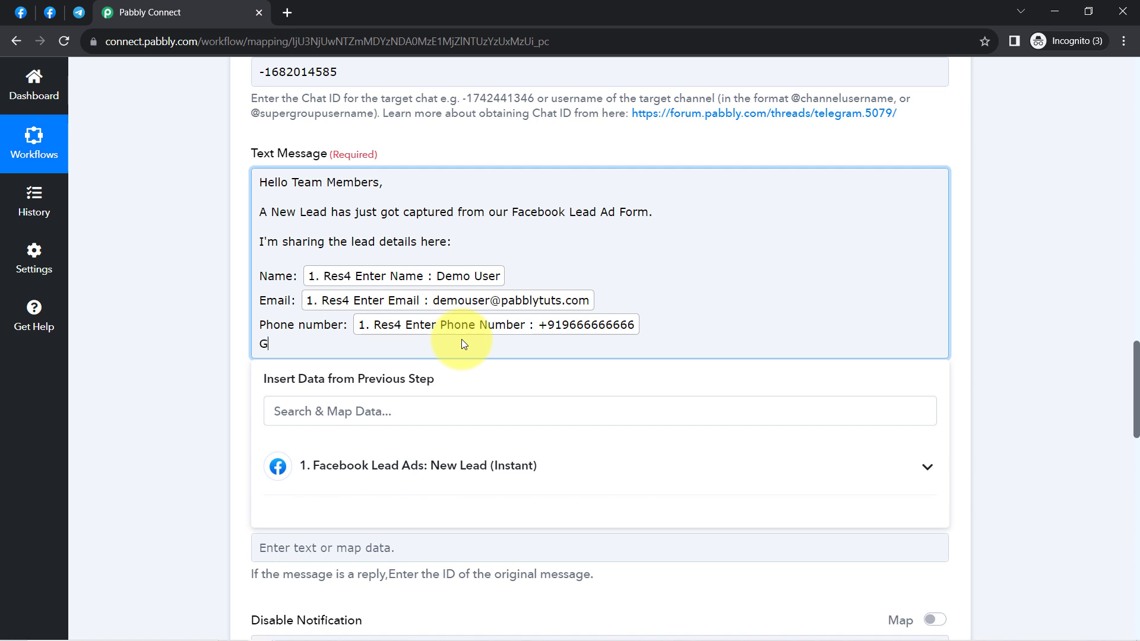
type("ender:")
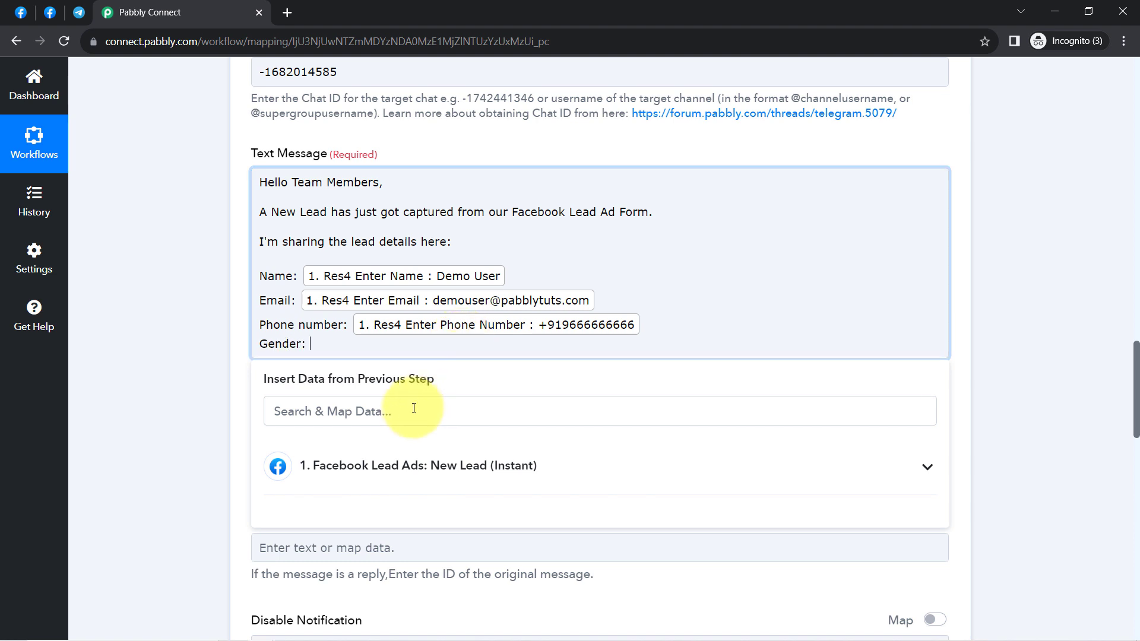
left_click(414, 412)
type("fe")
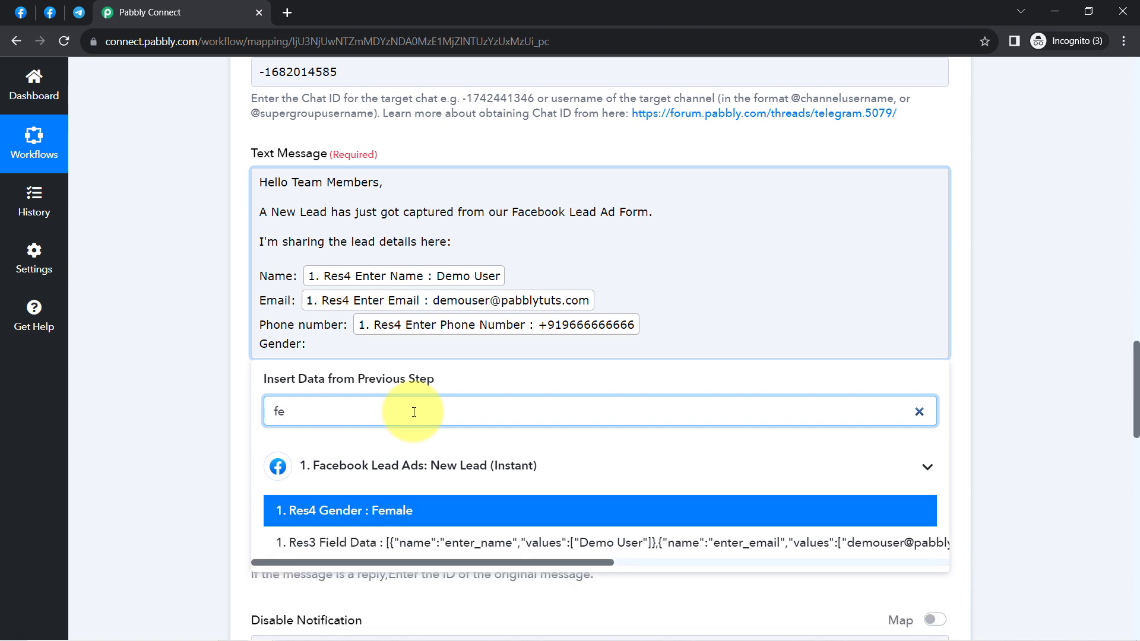
type("m")
left_click(394, 510)
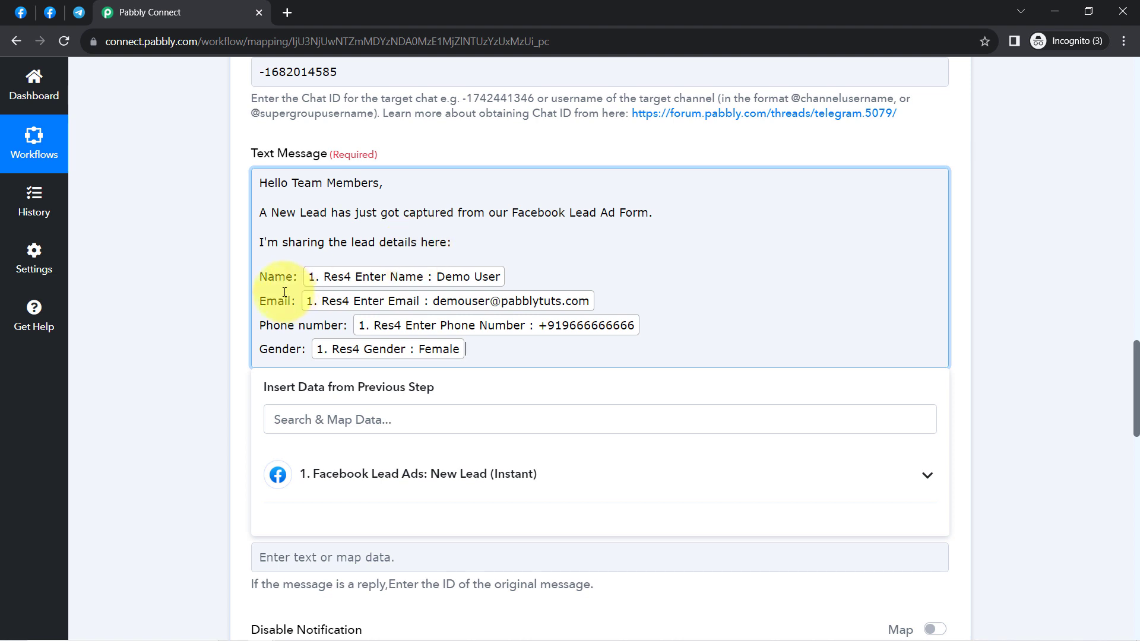
key("Return")
key("Return")
type("T")
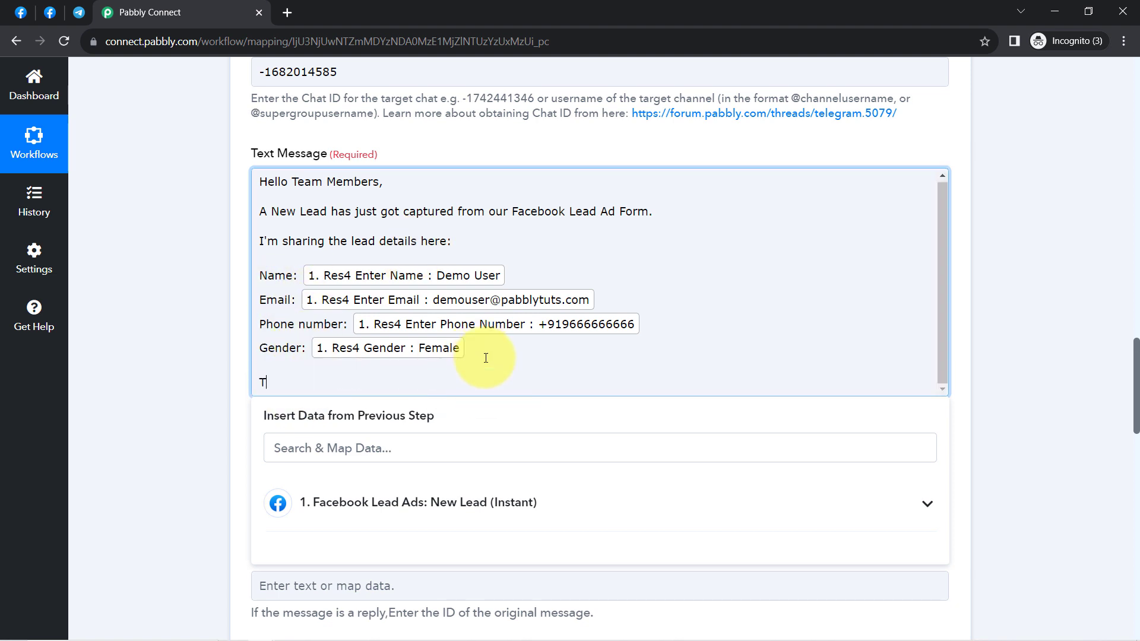
type("ry to convert this lead a")
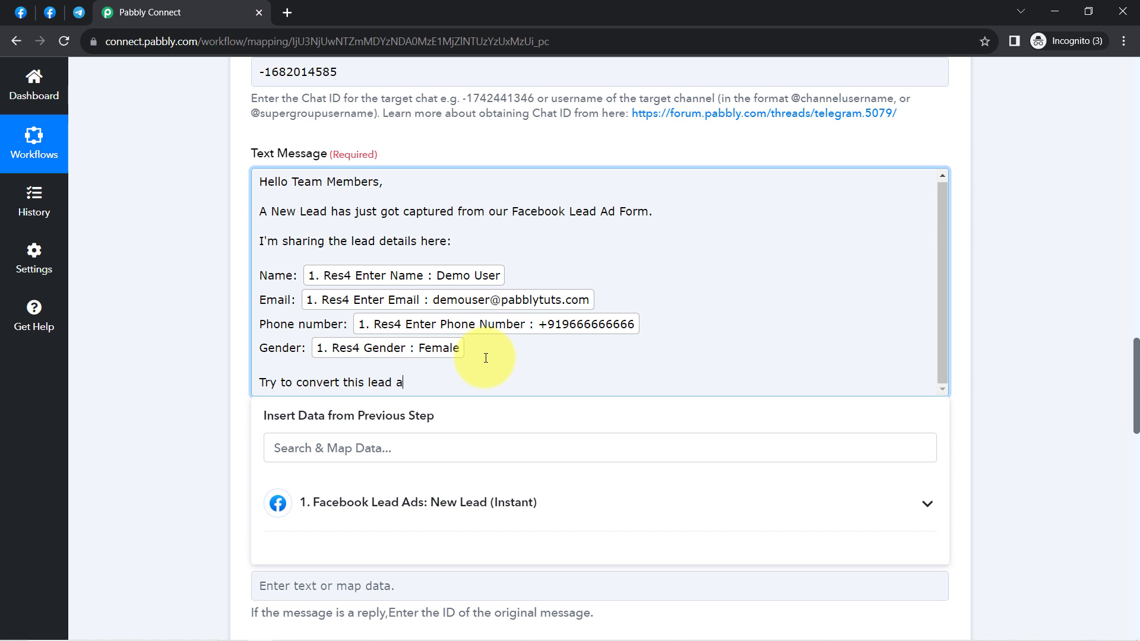
type("t your best")
key("Return")
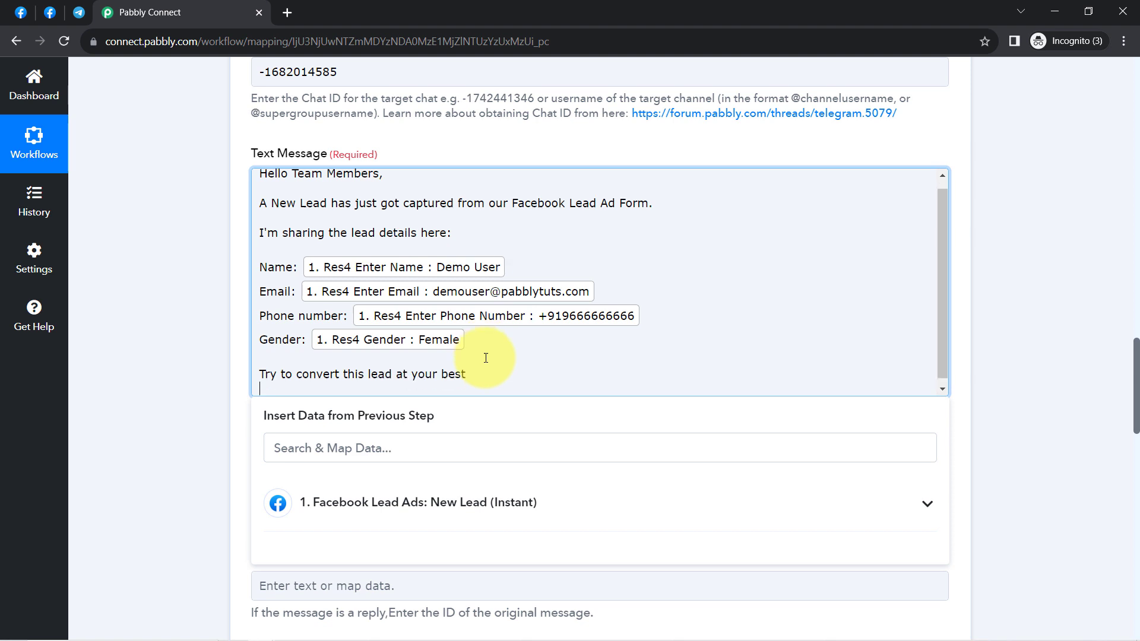
key("Return")
type("All")
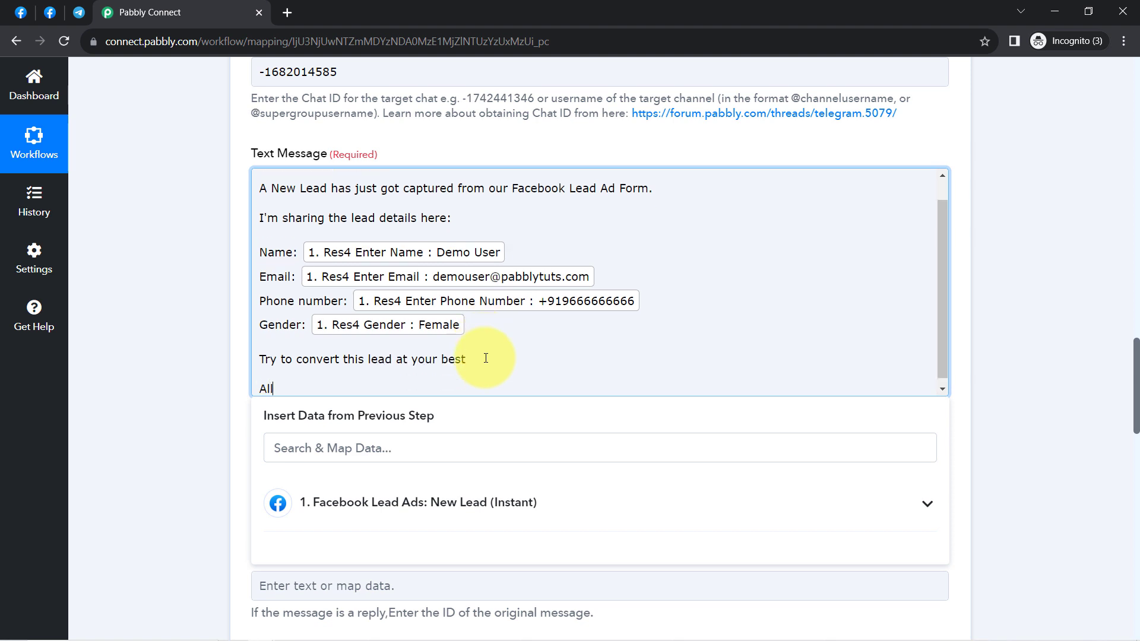
type(" the Best!")
Step: Leave the optional Message Thread ID and Reply To Message ID fields empty
left_click(193, 251)
scroll(192, 250, "down", 1)
scroll(193, 250, "down", 1)
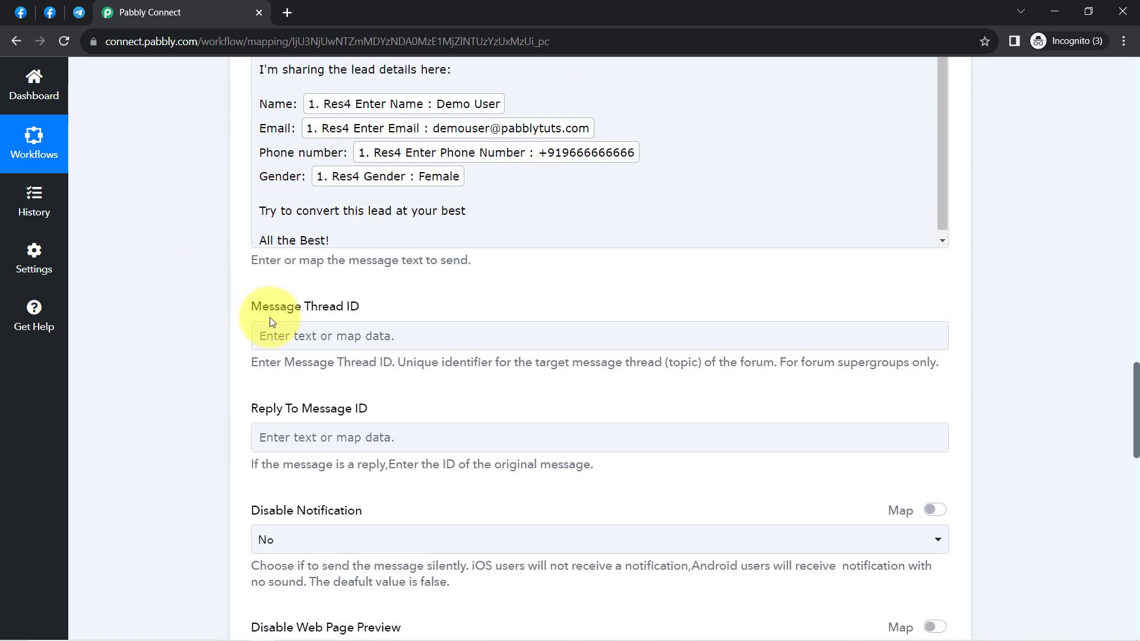
left_click_drag(356, 303, 356, 303)
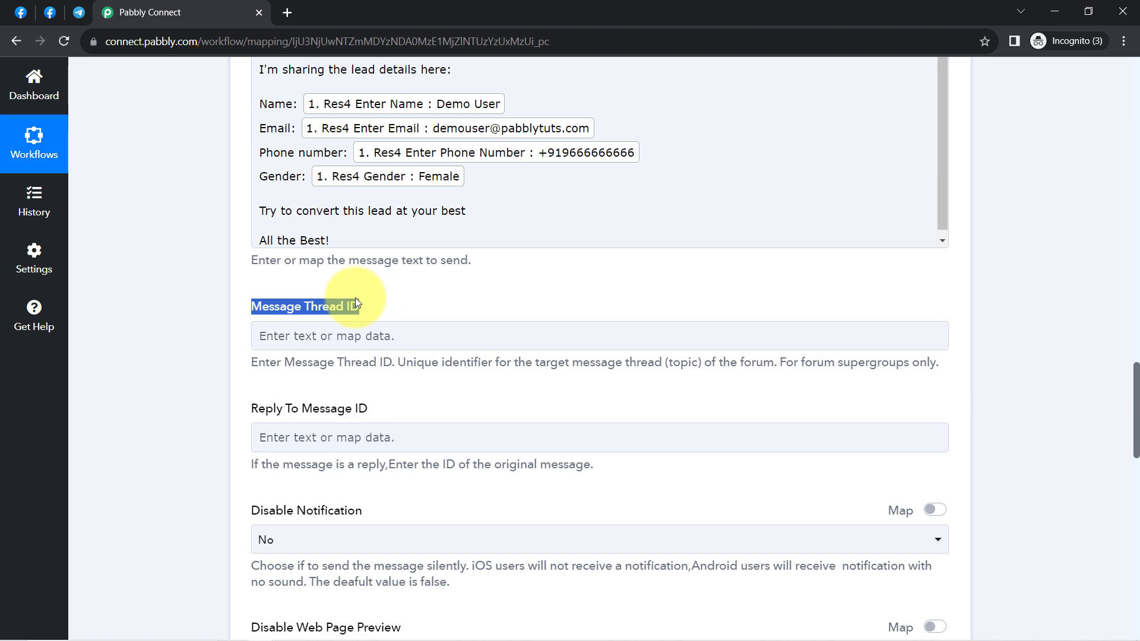
left_click_drag(286, 409, 373, 416)
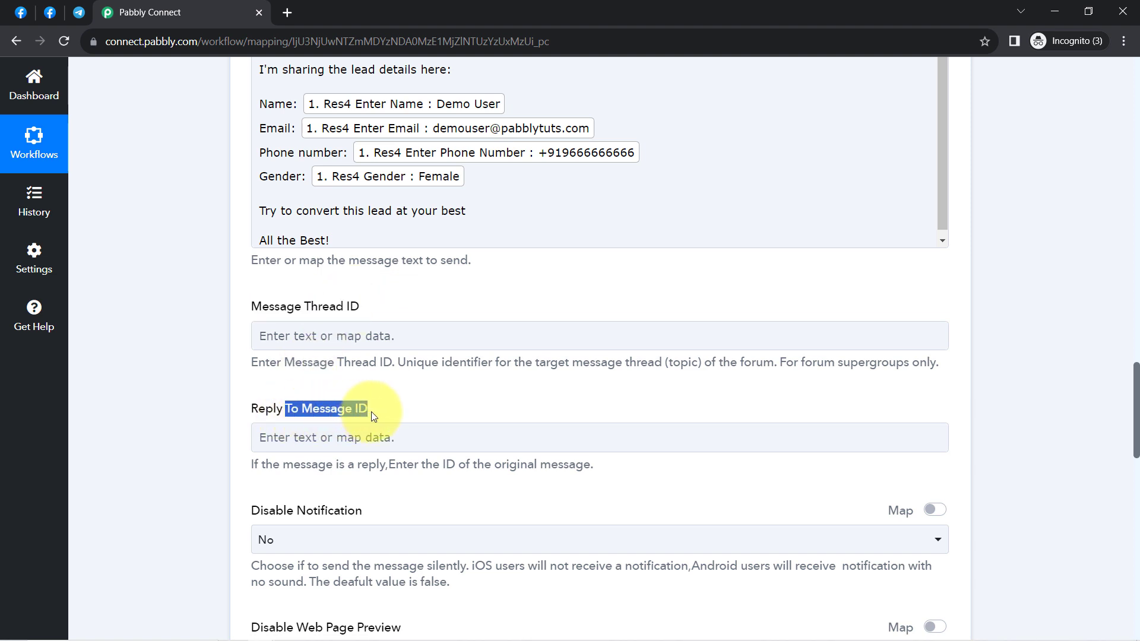
scroll(373, 416, "down", 1)
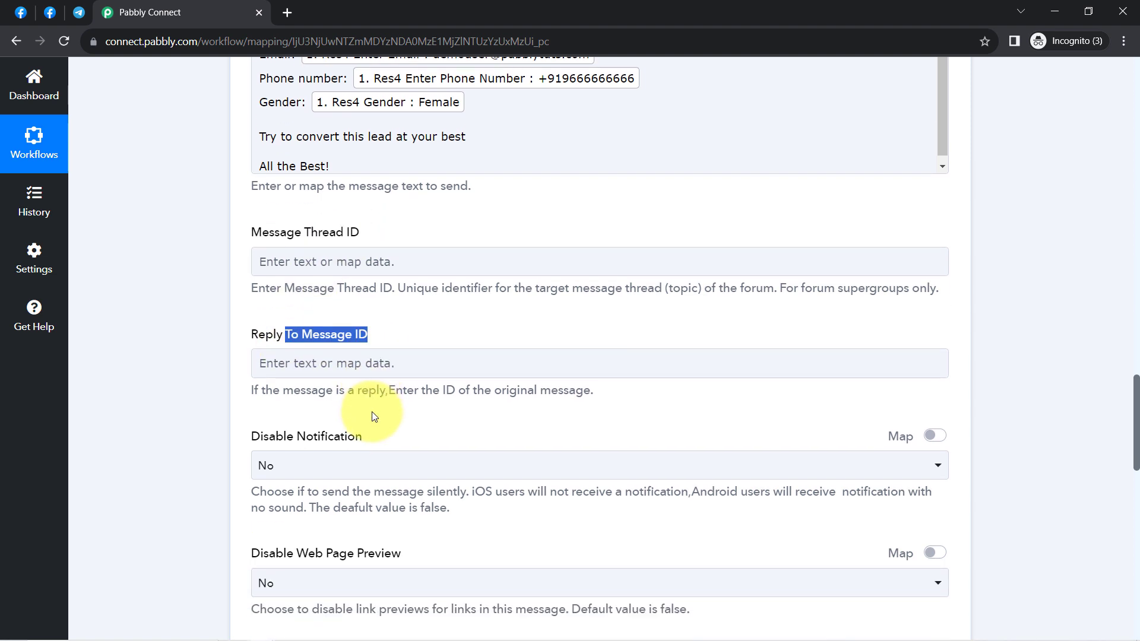
scroll(372, 412, "down", 10)
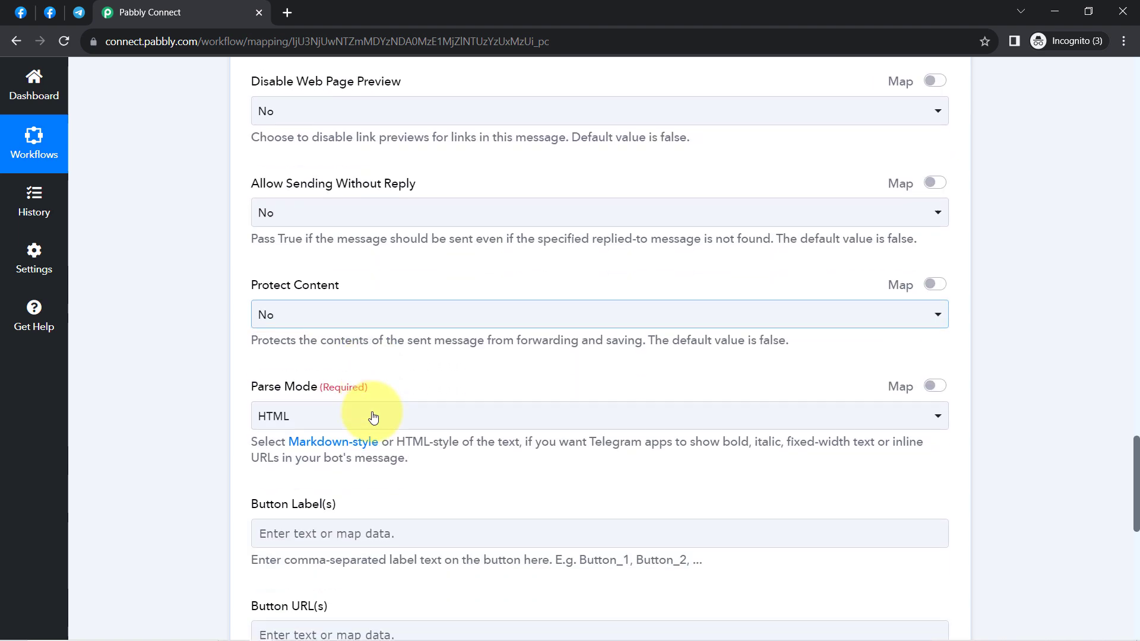
scroll(357, 356, "down", 2)
scroll(344, 356, "down", 4)
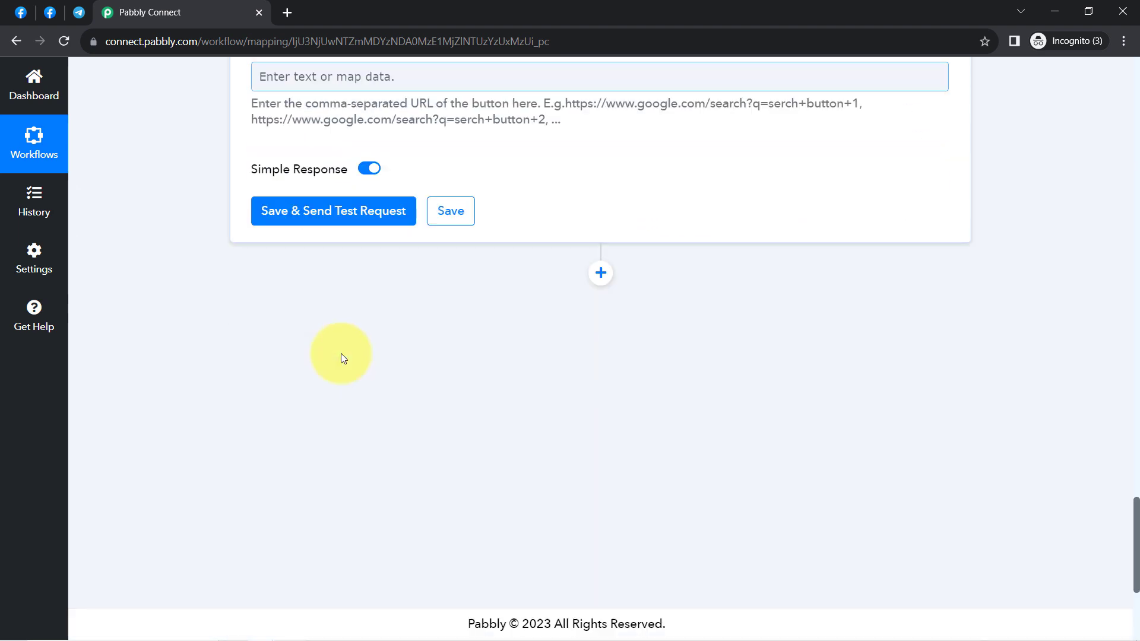
Step: Send a test request, note the 'chat not found' error, and open the Chat ID help thread in a new tab
left_click(275, 215)
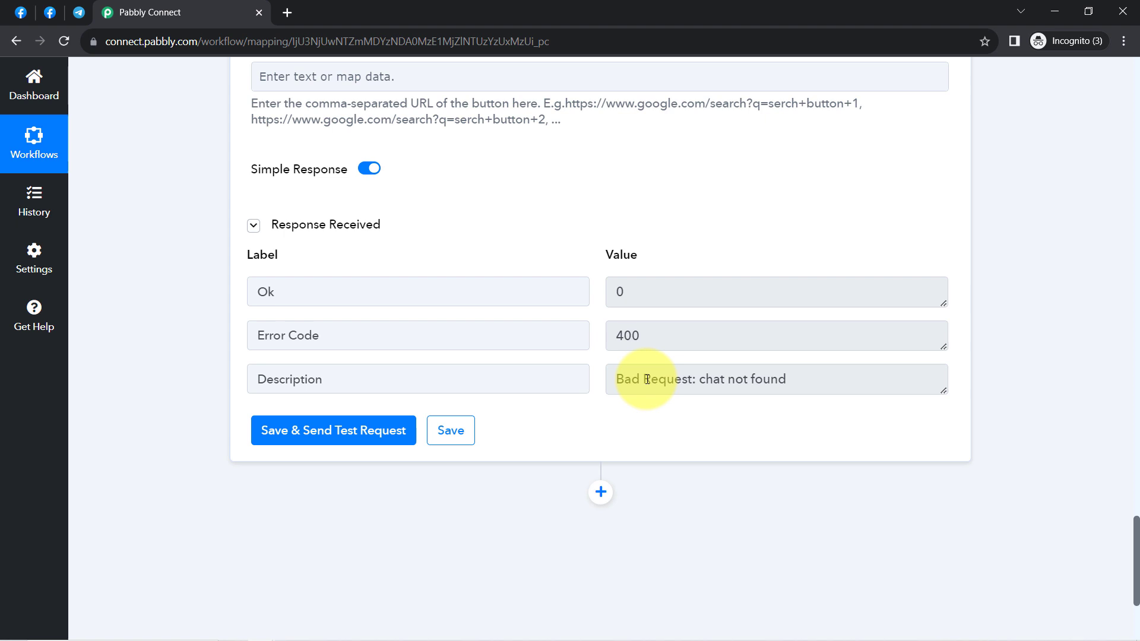
left_click_drag(632, 380, 664, 381)
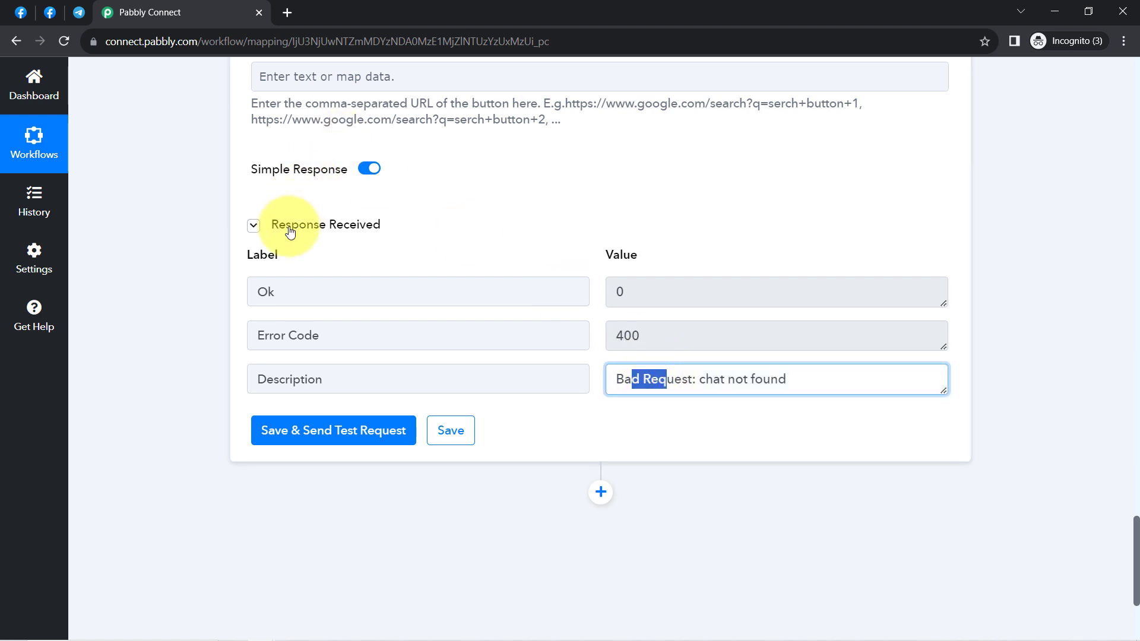
scroll(192, 324, "up", 15)
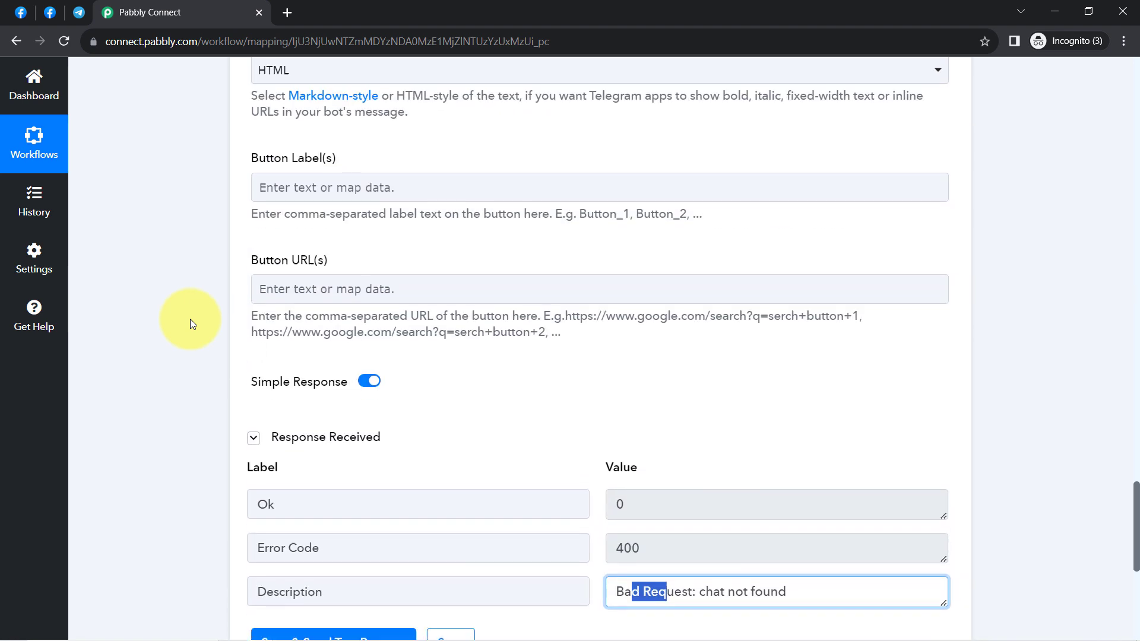
scroll(190, 319, "up", 10)
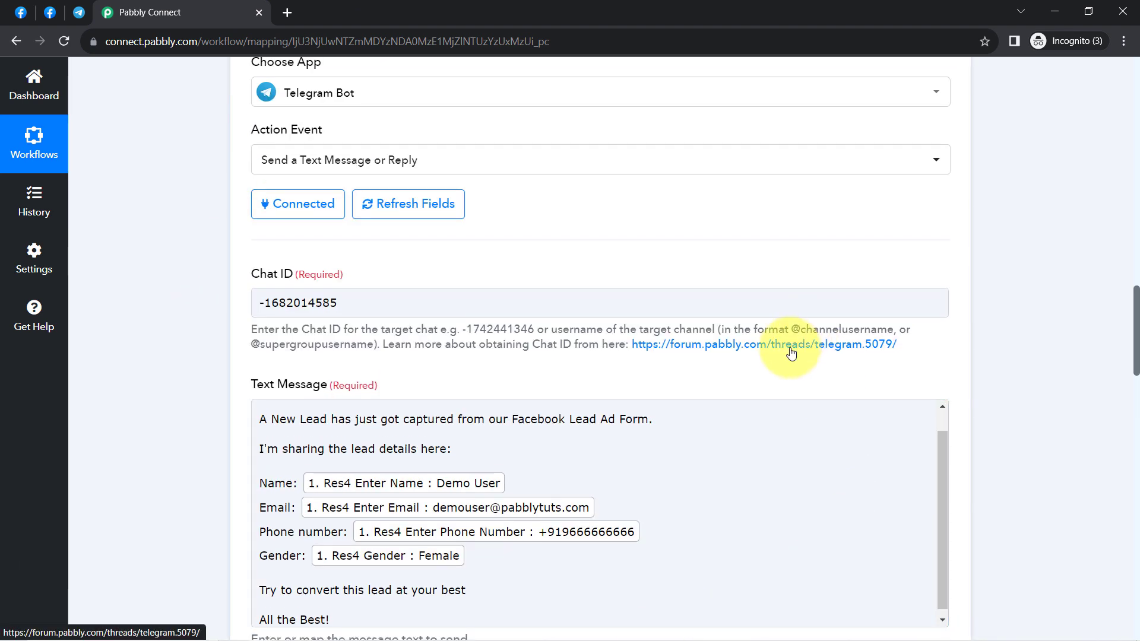
left_click_drag(257, 273, 296, 272)
right_click(742, 344)
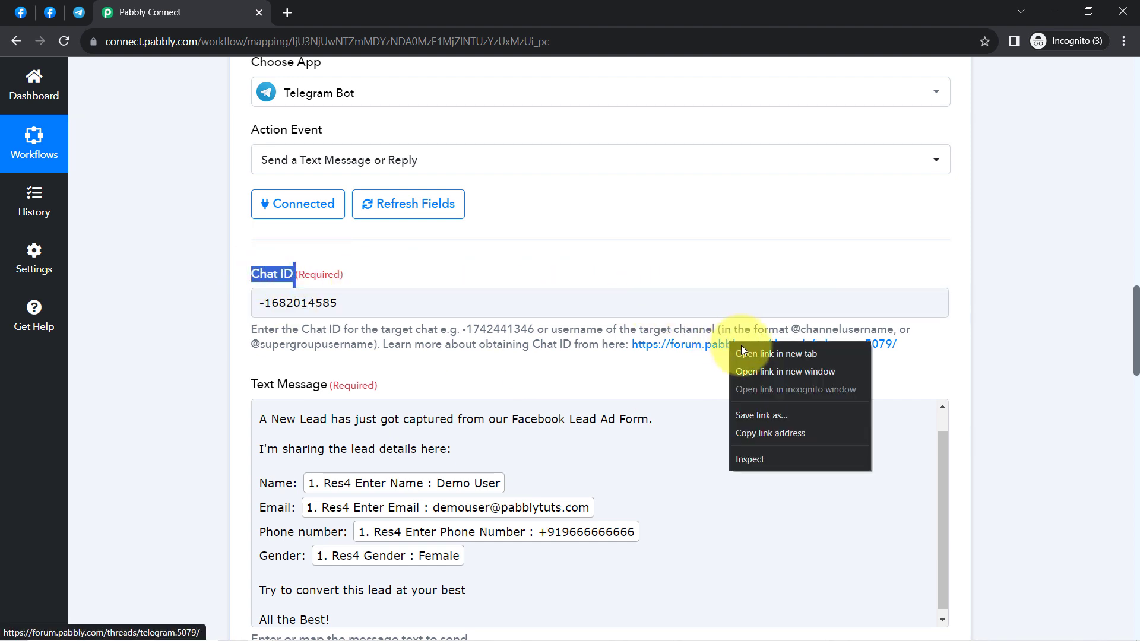
left_click(745, 353)
left_click(423, 6)
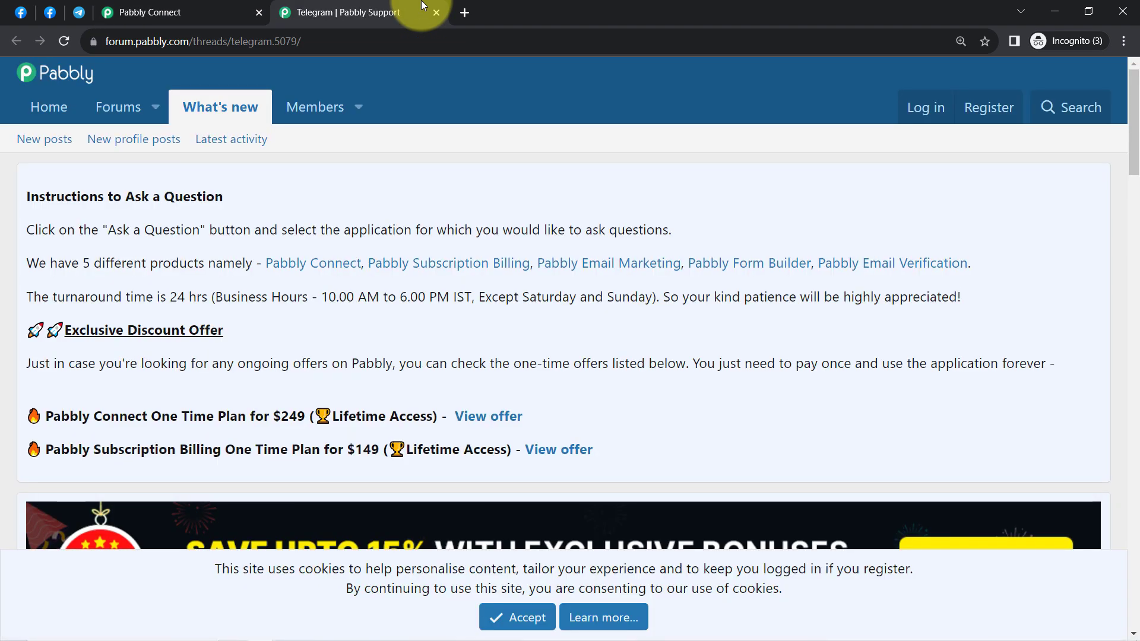
scroll(370, 393, "down", 20)
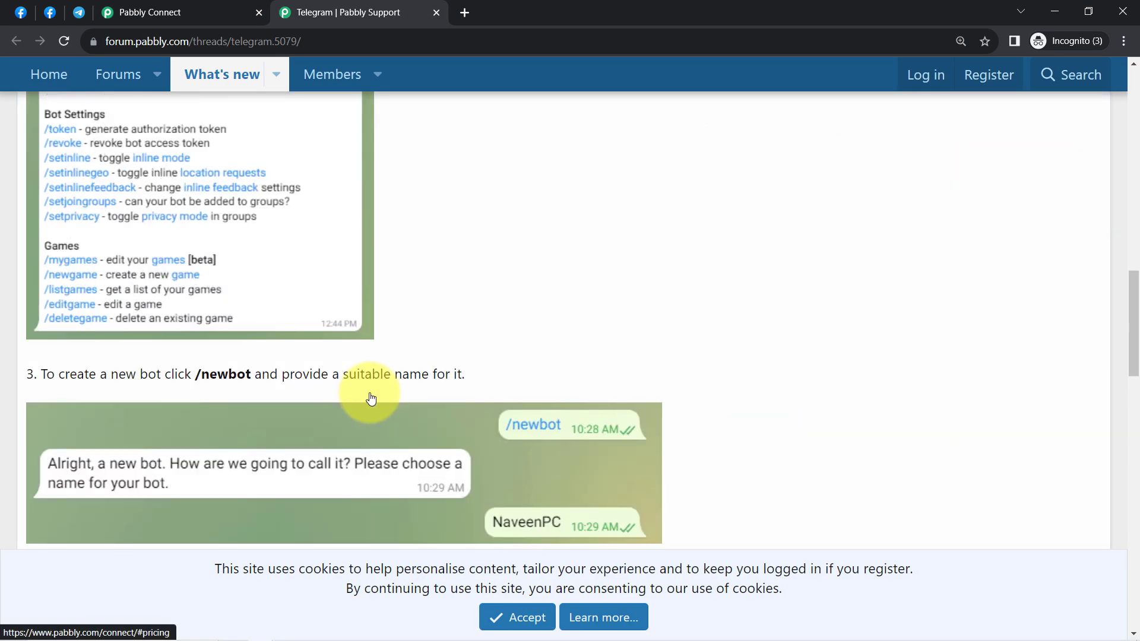
scroll(368, 393, "down", 4)
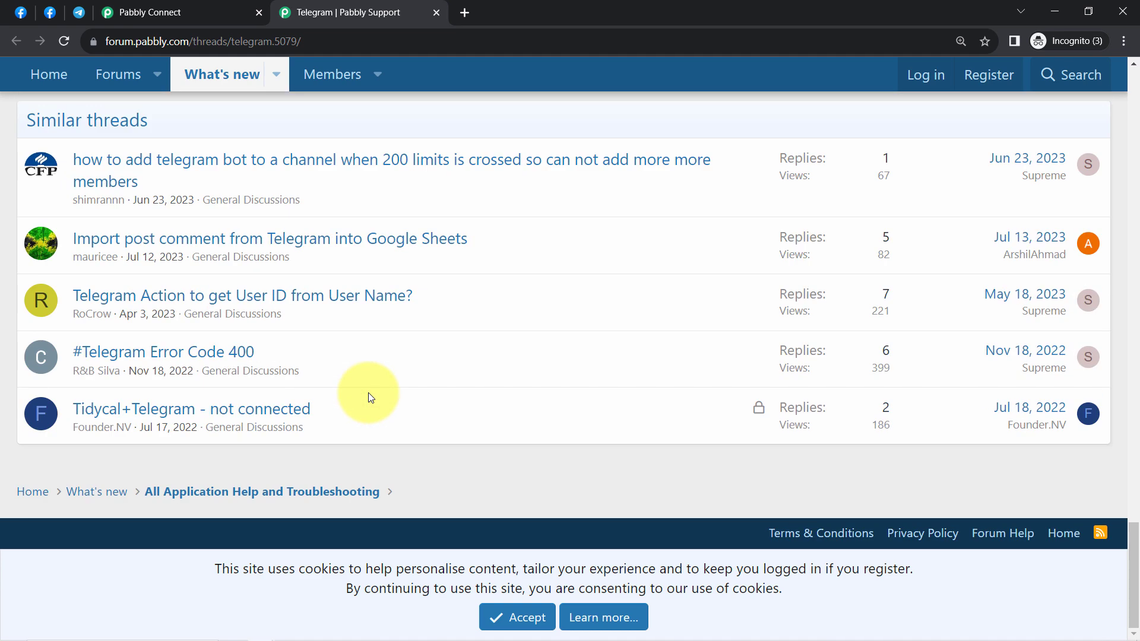
scroll(369, 393, "up", 6)
left_click_drag(759, 252, 789, 253)
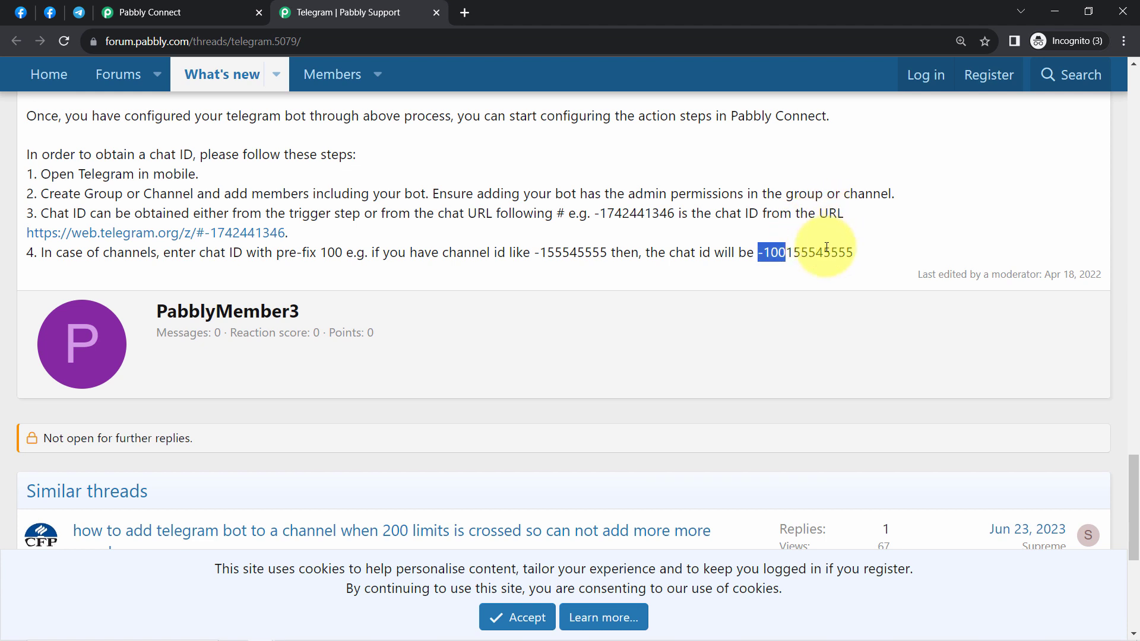
left_click(532, 255)
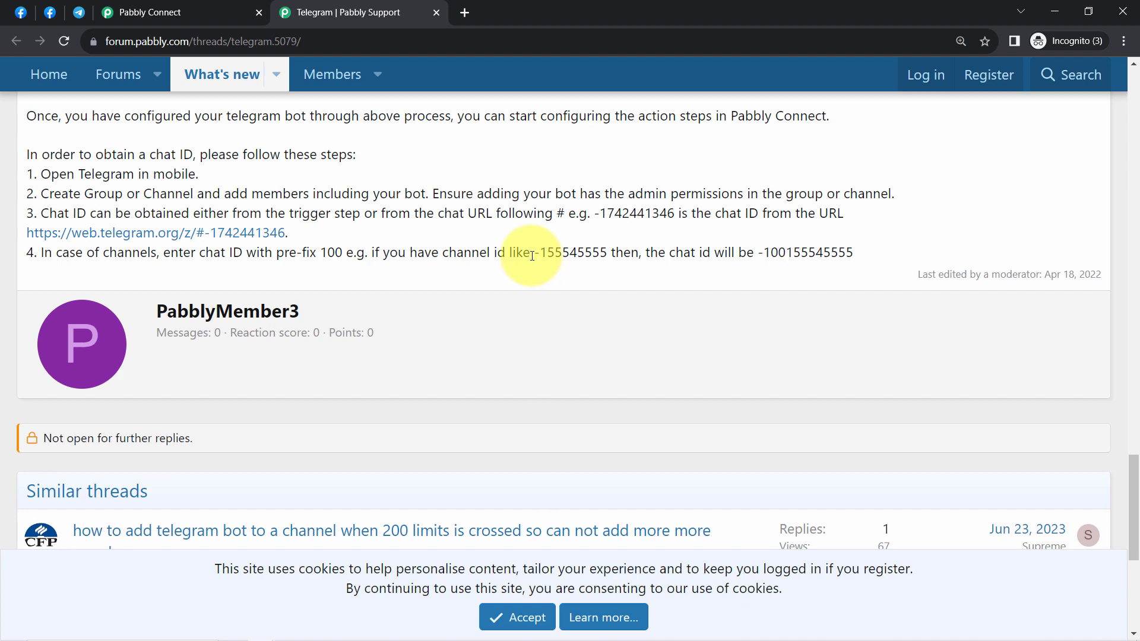
left_click_drag(532, 255, 607, 254)
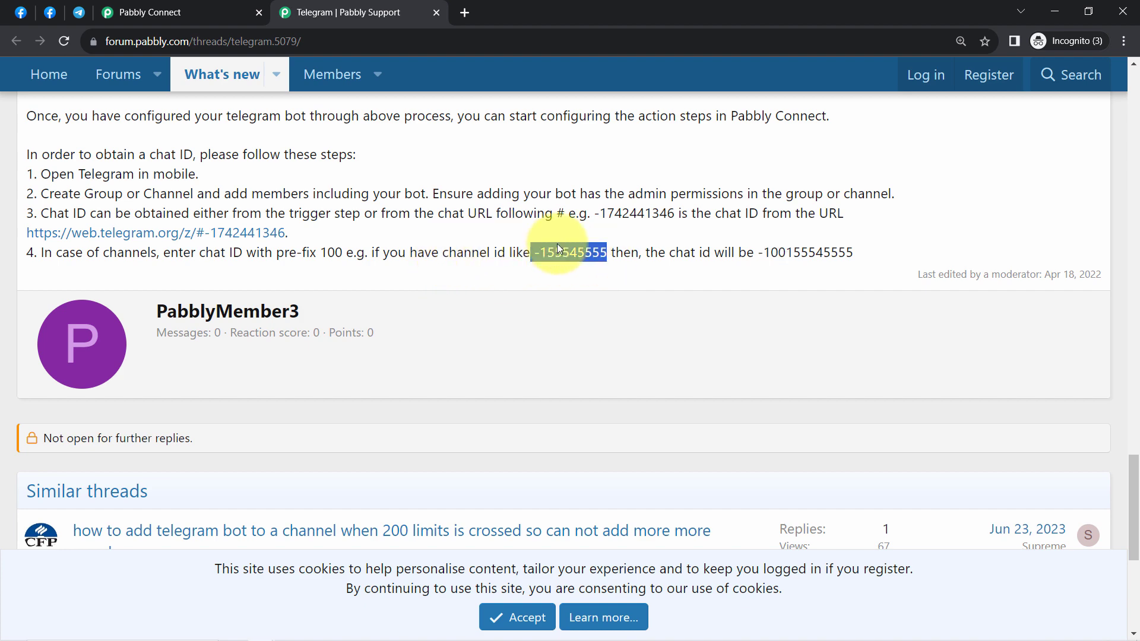
left_click(170, 8)
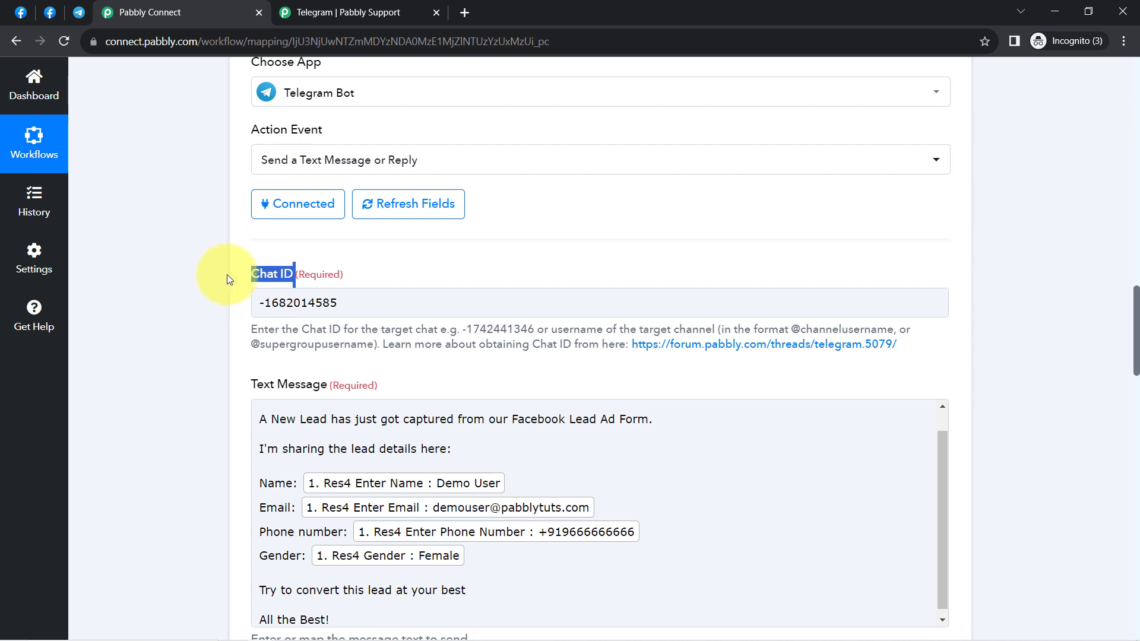
left_click(262, 303)
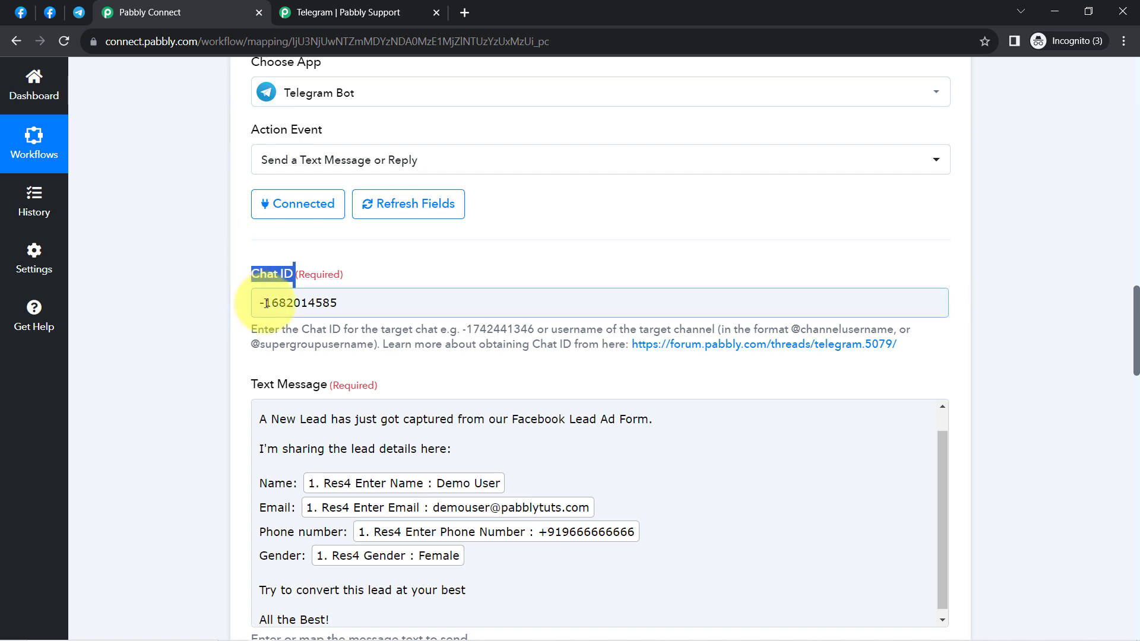
type("100")
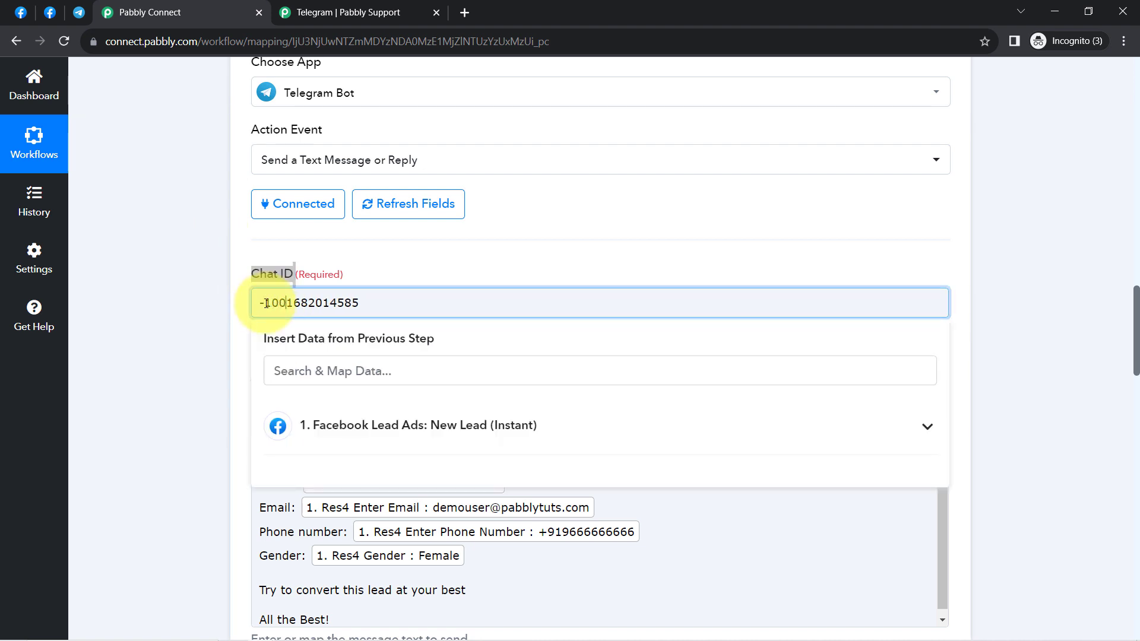
left_click(218, 341)
scroll(231, 414, "down", 10)
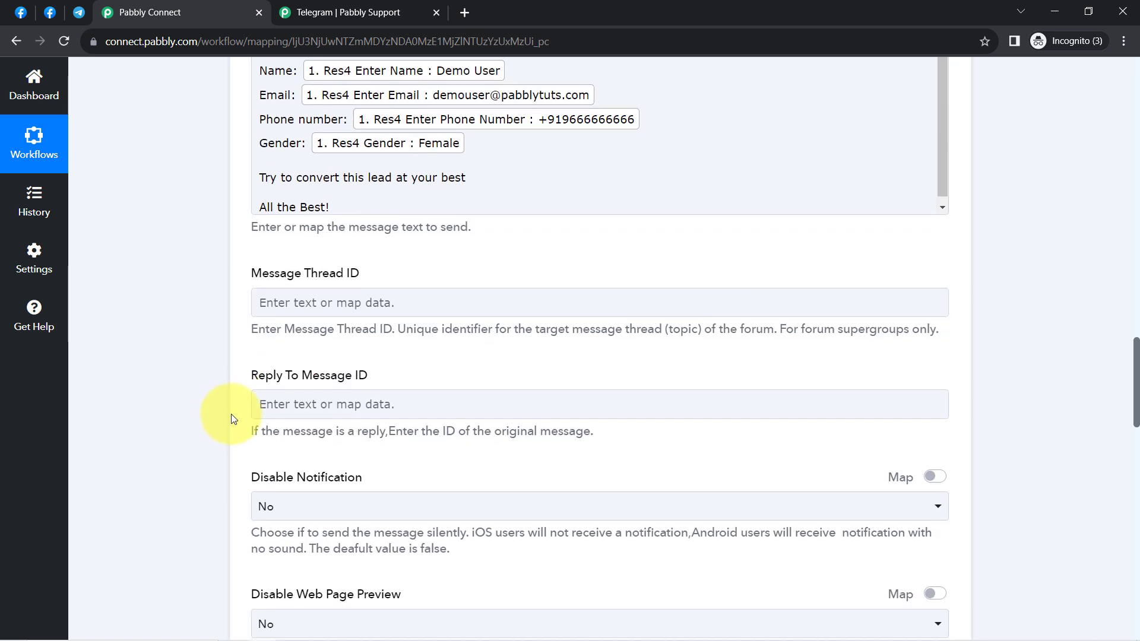
scroll(223, 461, "down", 15)
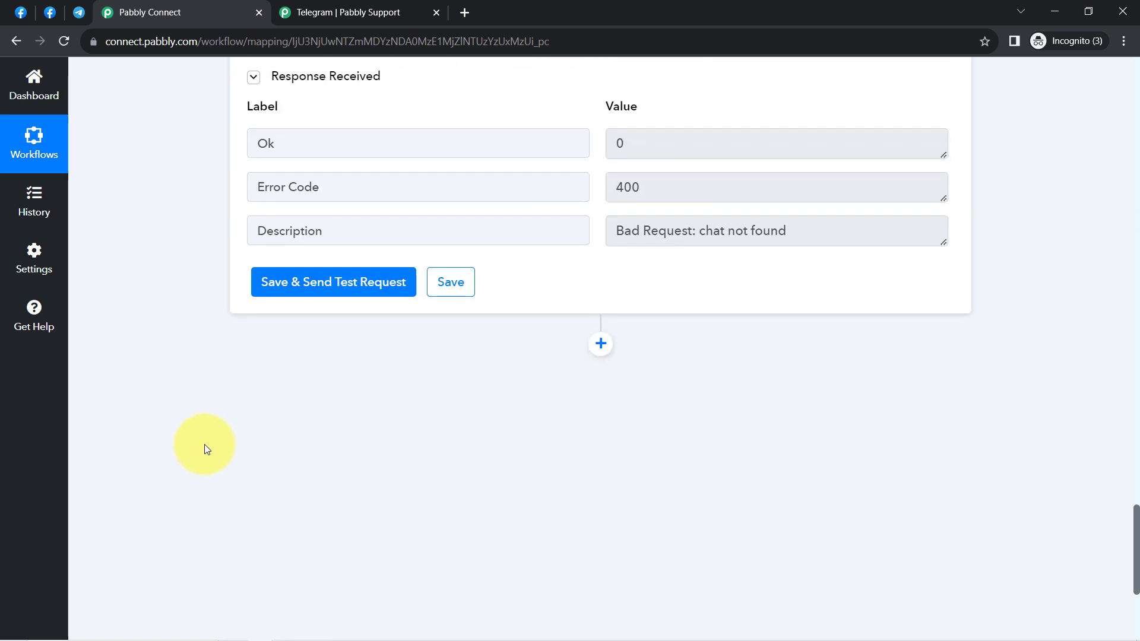
left_click(291, 277)
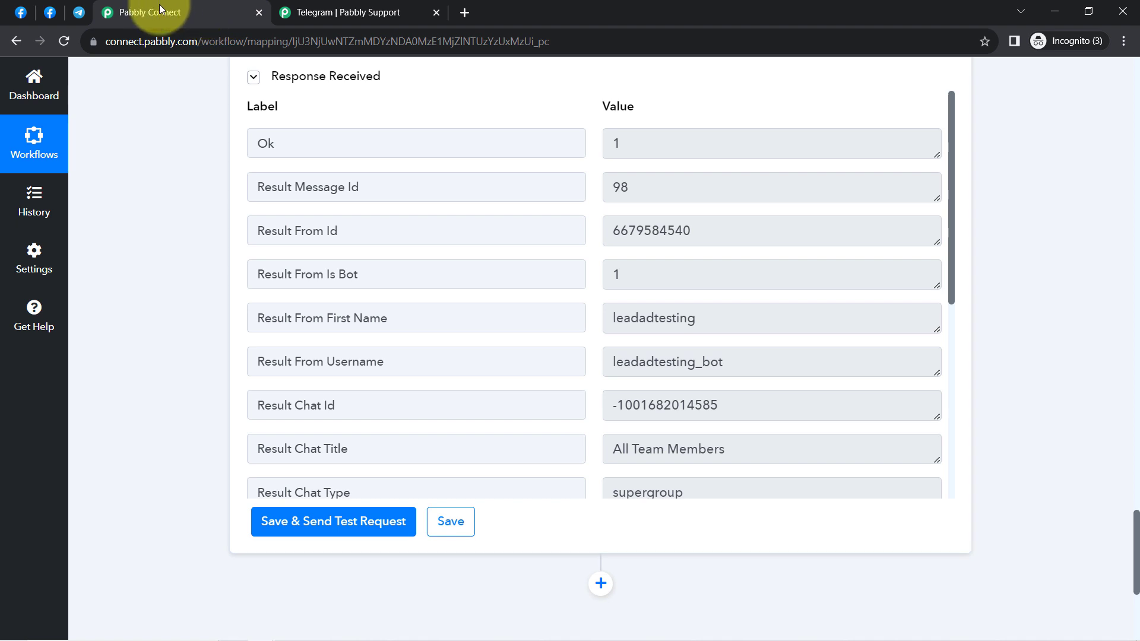
left_click(79, 13)
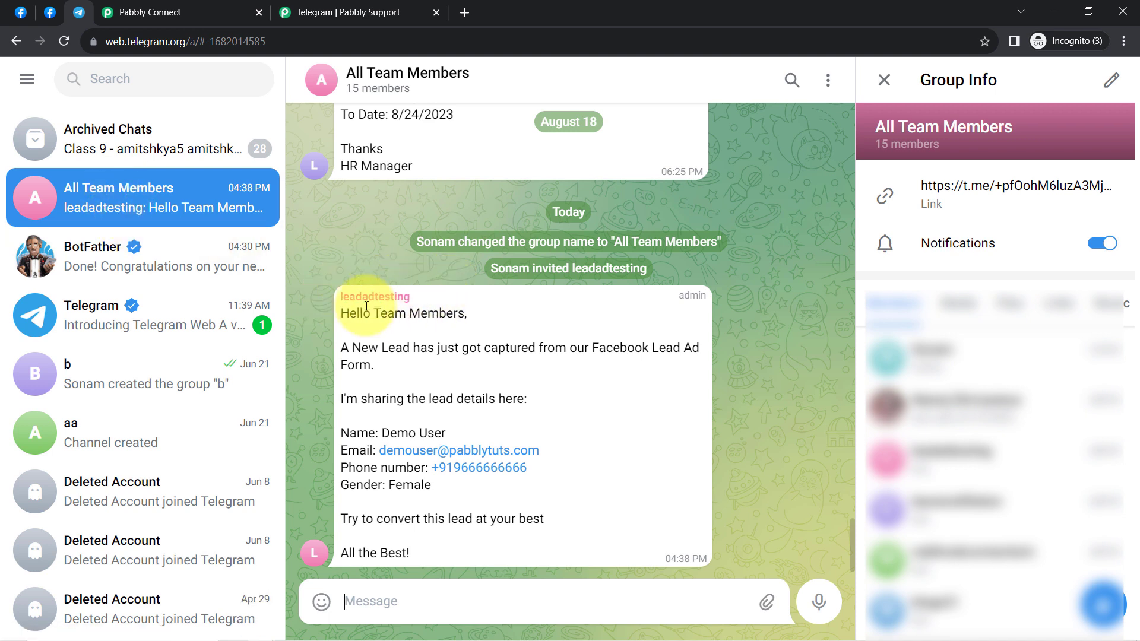
Step: Check the bot's lead details message in All Team Members, then close the forum tab
left_click_drag(346, 313, 368, 488)
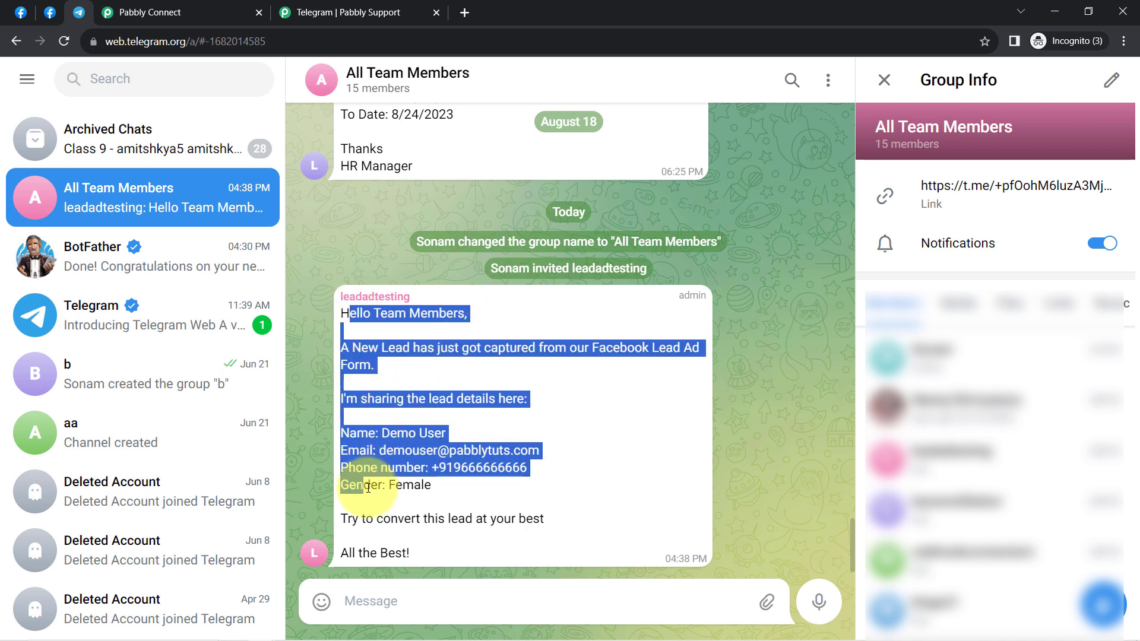
left_click(368, 488)
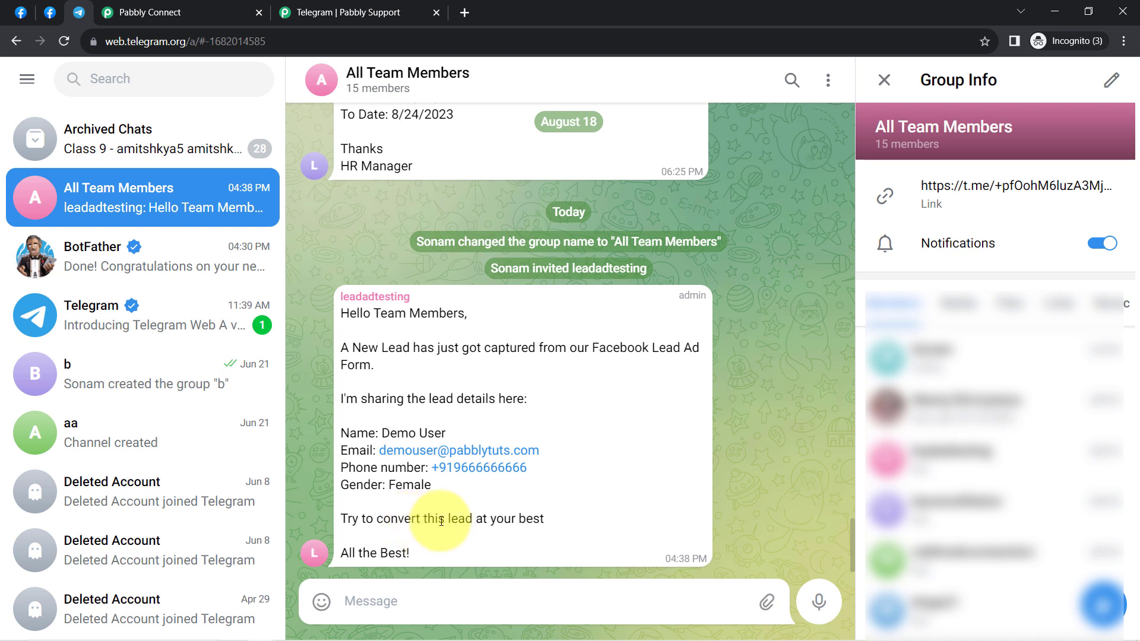
left_click_drag(363, 553, 435, 559)
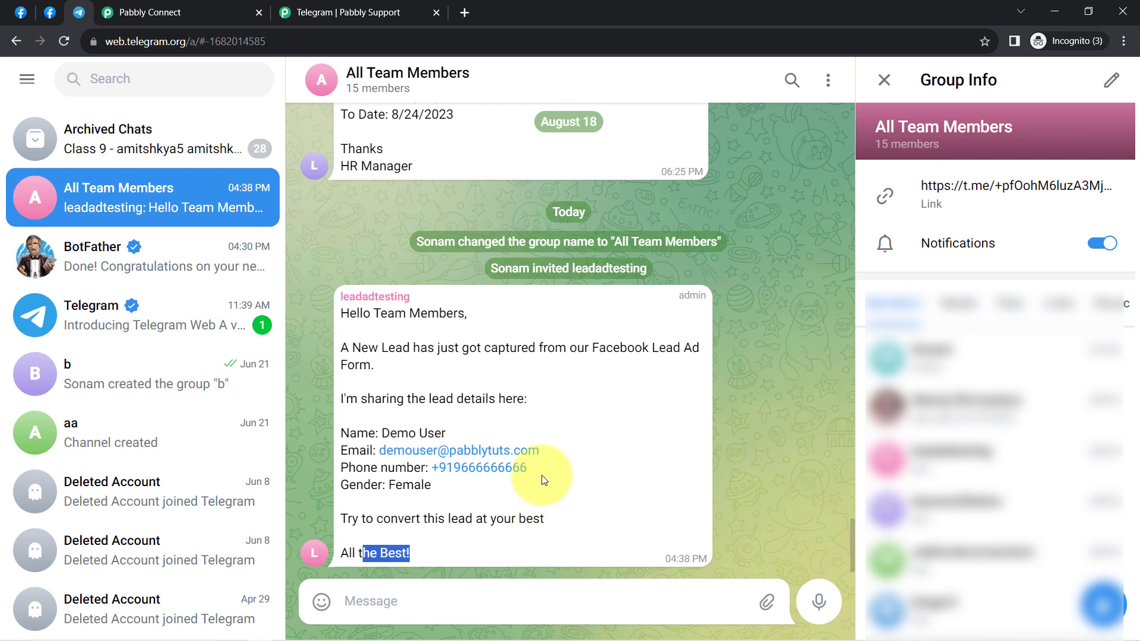
left_click(435, 13)
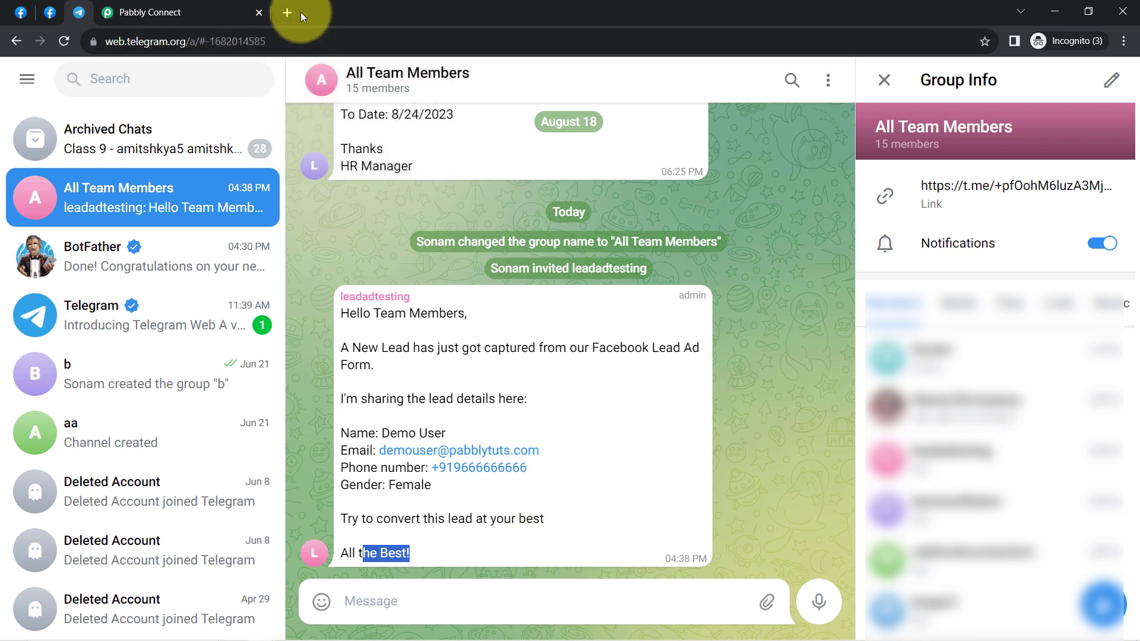
Step: Collapse the Facebook Lead Ads New Lead trigger and Telegram Bot Send a Text Message steps
left_click(184, 12)
scroll(140, 236, "up", 5)
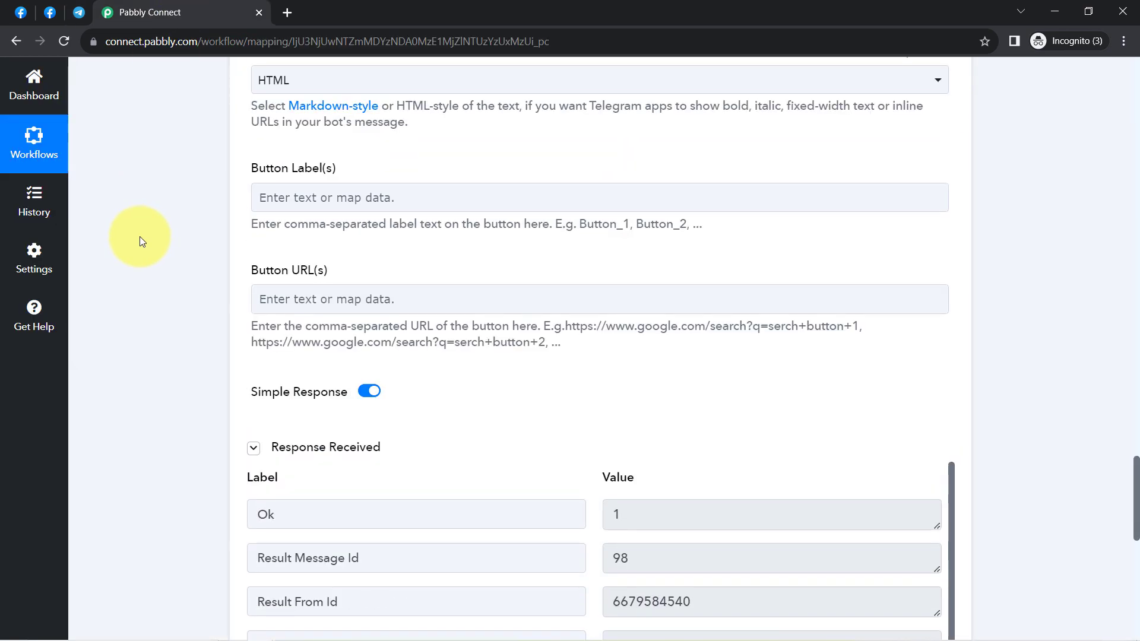
scroll(136, 255, "up", 20)
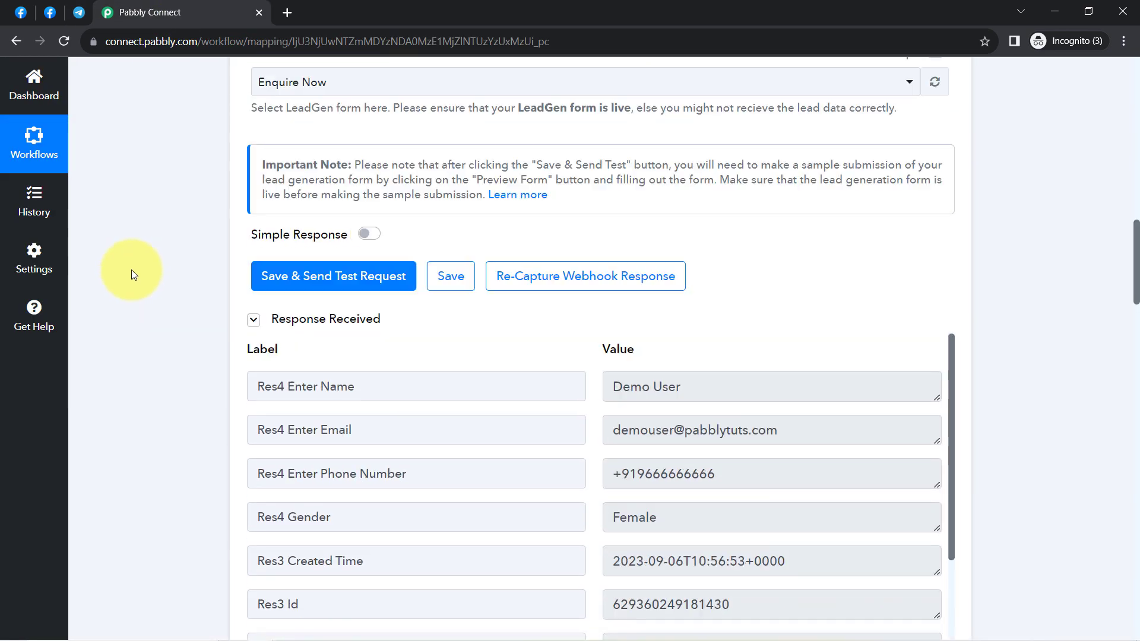
scroll(133, 268, "up", 10)
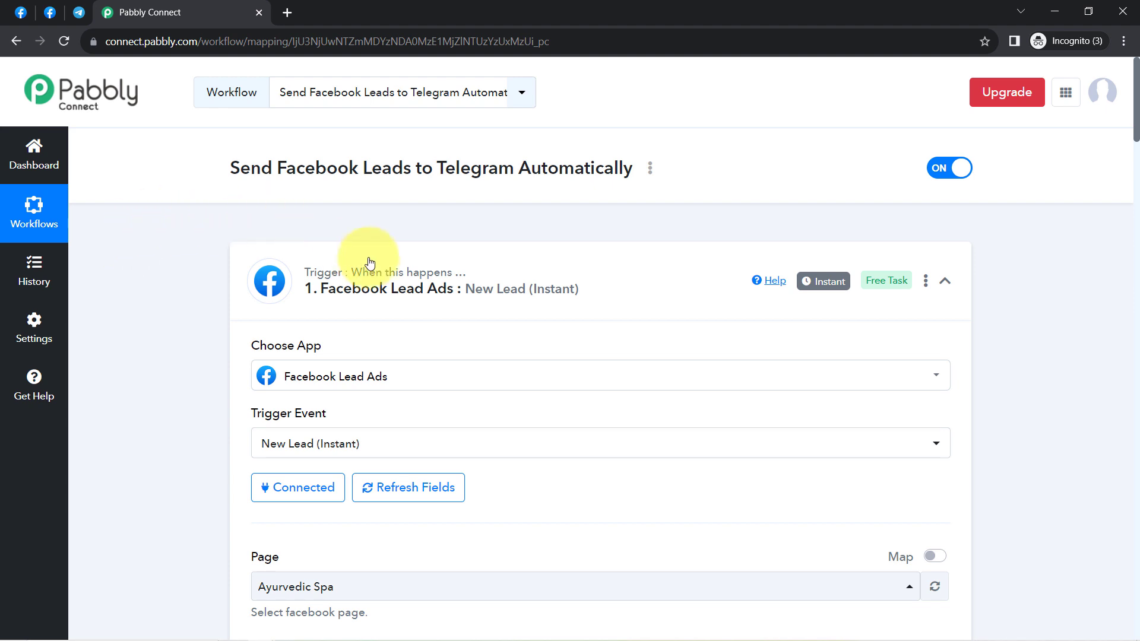
left_click(369, 262)
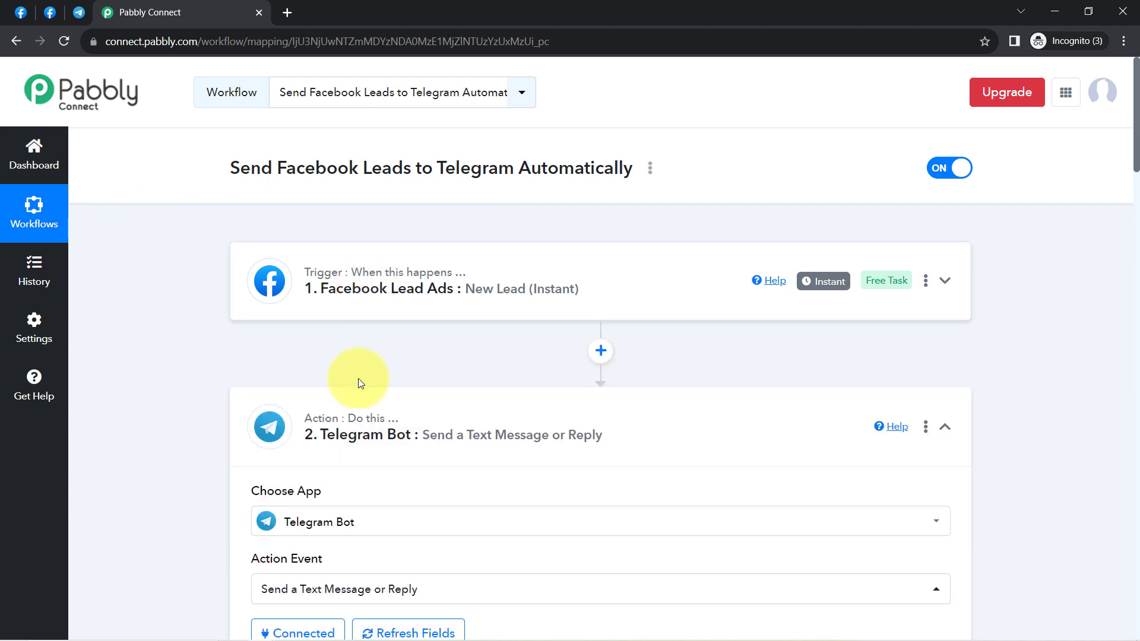
left_click(365, 420)
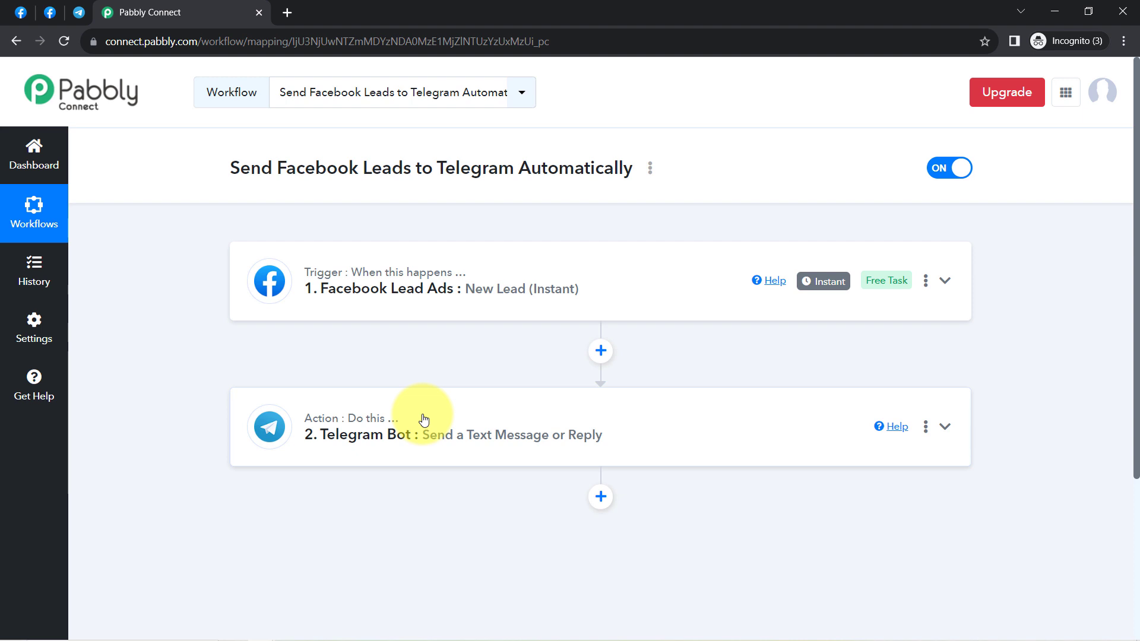
Step: Copy the workflow link from the Share Workflow dialog and close the dialog
left_click(650, 171)
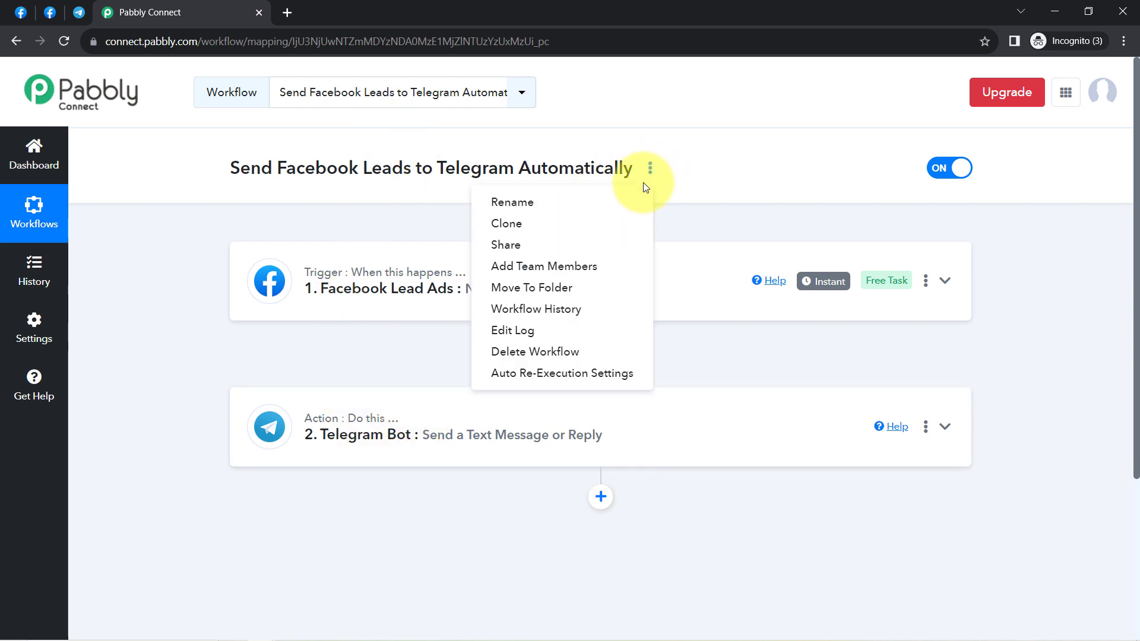
left_click(550, 249)
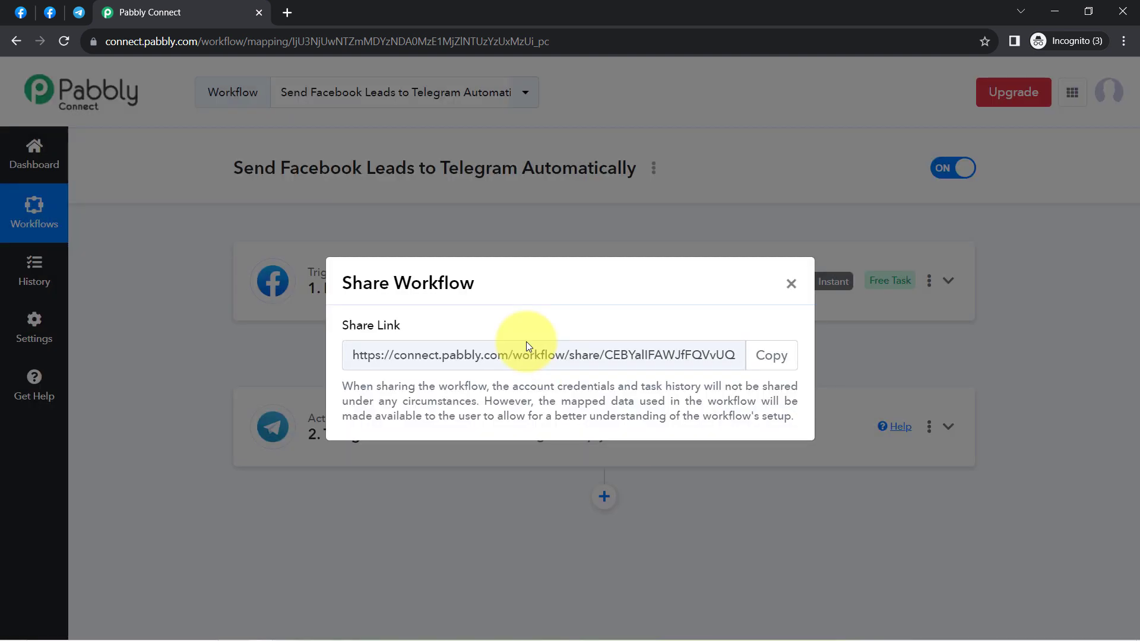
left_click(761, 363)
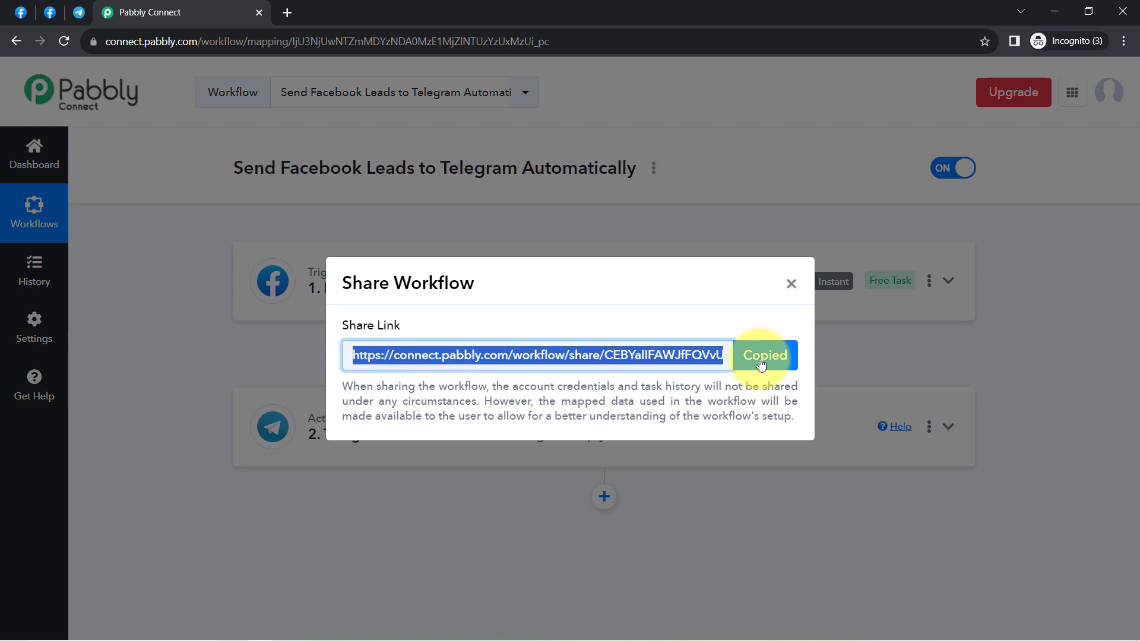
left_click(793, 285)
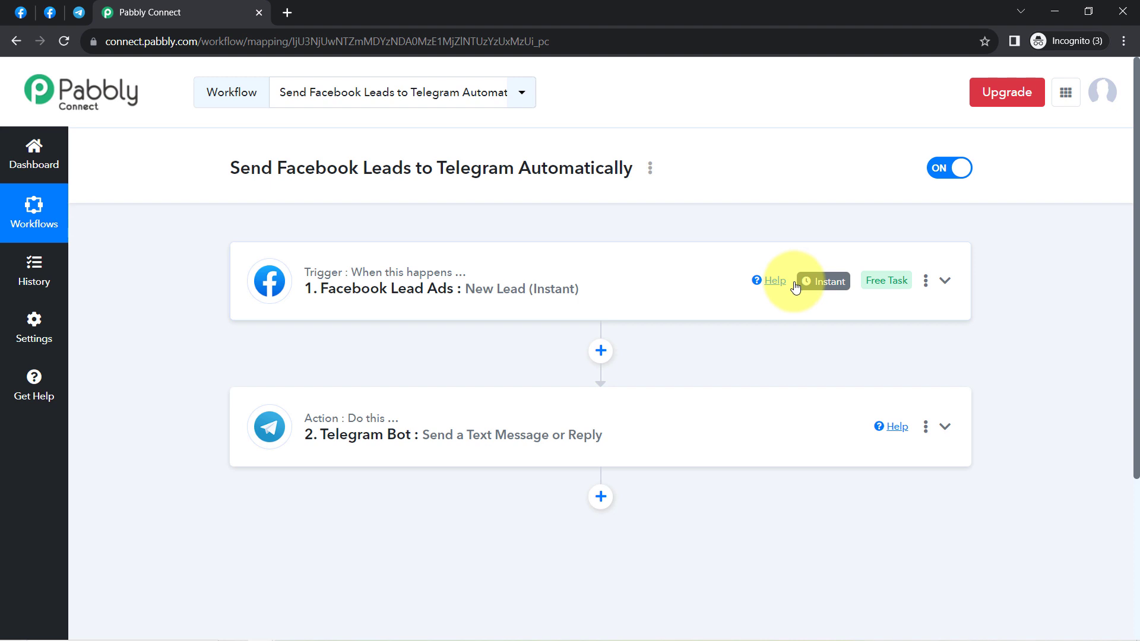